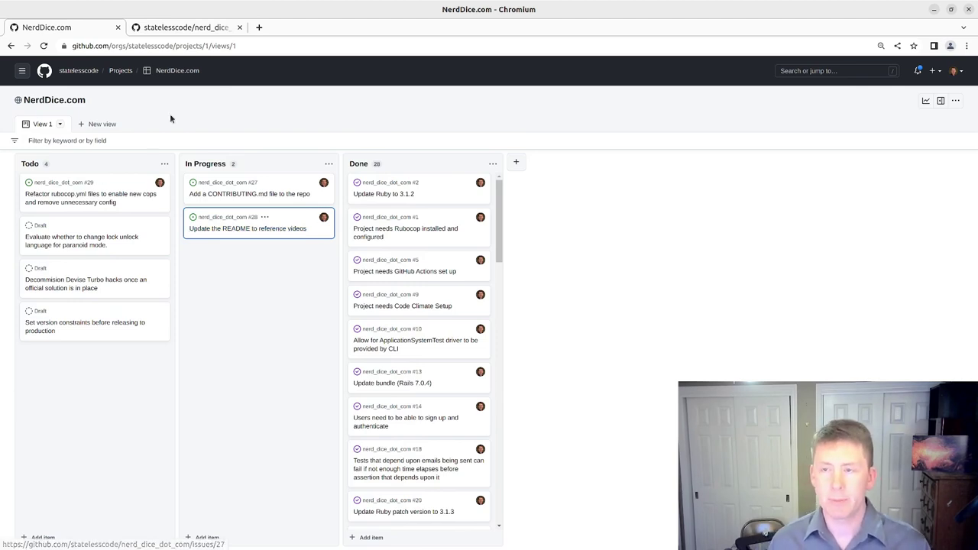
Open CONTRIBUTING.md in the nerd_dice_dot_com repository on the feature/contributing-and-readme branch
click(175, 29)
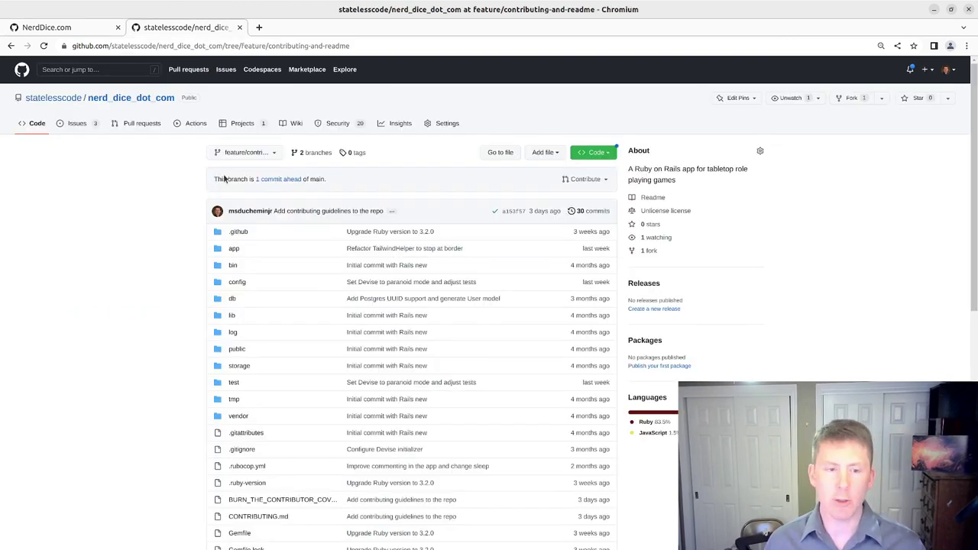
scroll(181, 259, down, 5)
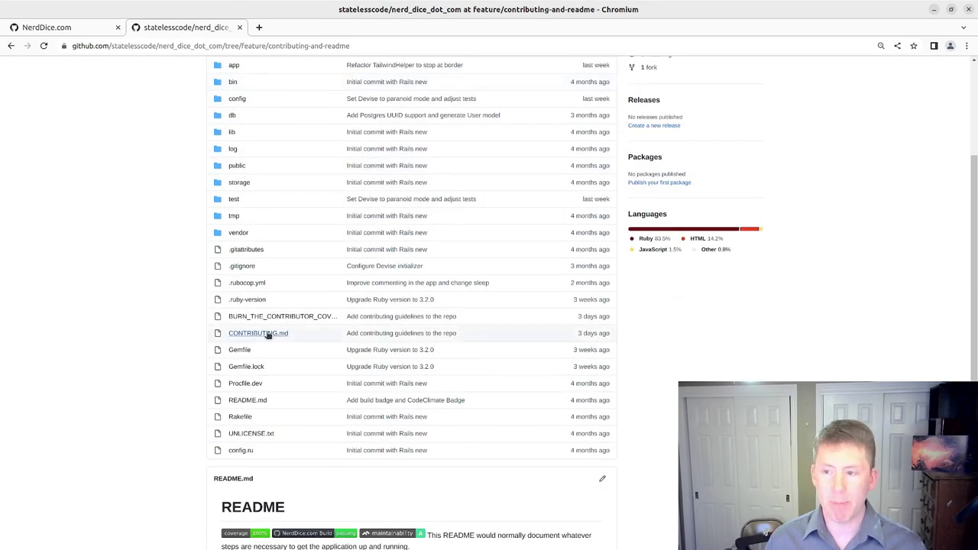
scroll(247, 384, down, 2)
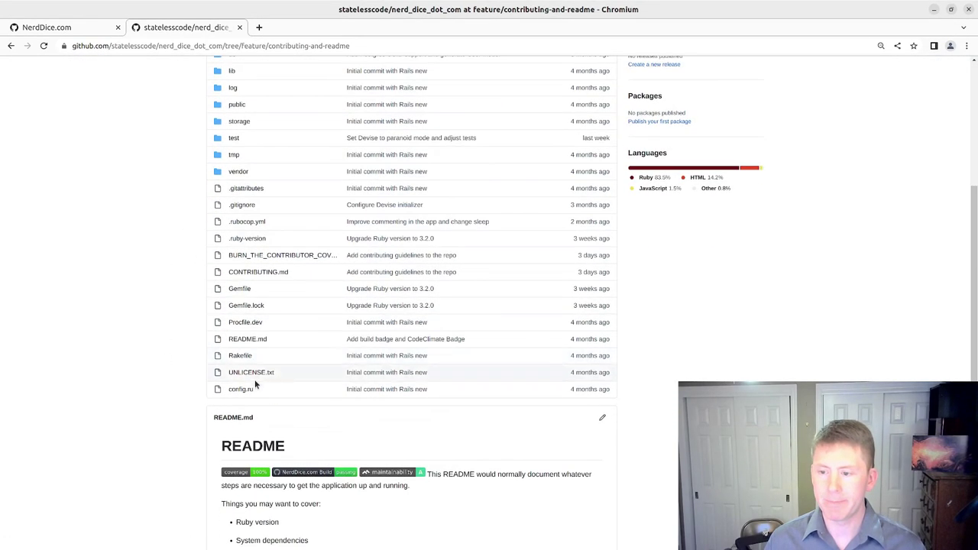
click(258, 272)
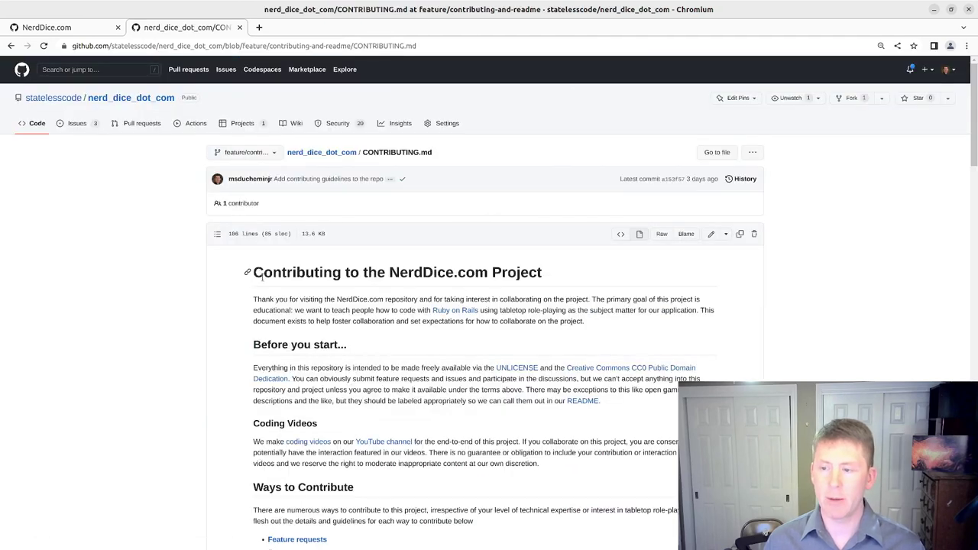
Check the UNLICENSE link in the "Before you start..." section and return to CONTRIBUTING.md
scroll(374, 303, down, 3)
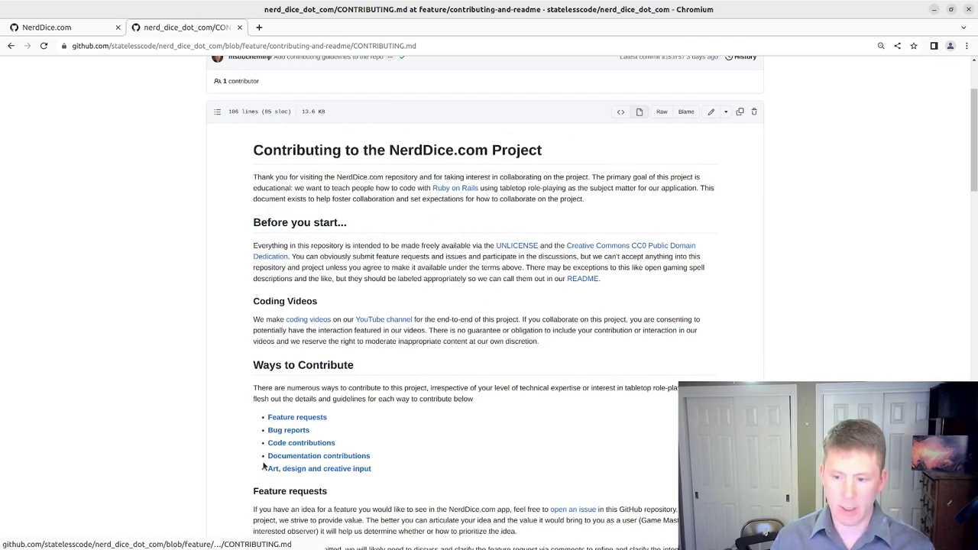
click(519, 248)
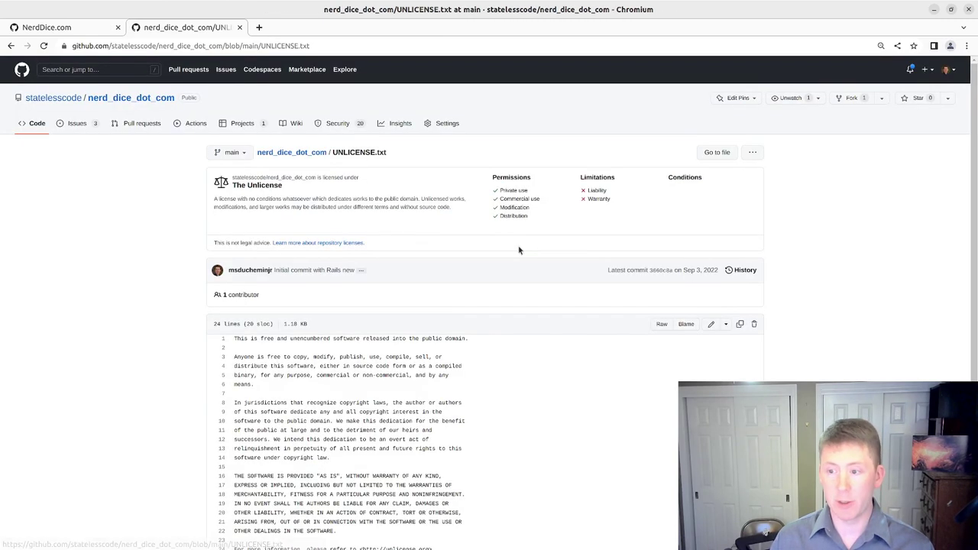
click(11, 46)
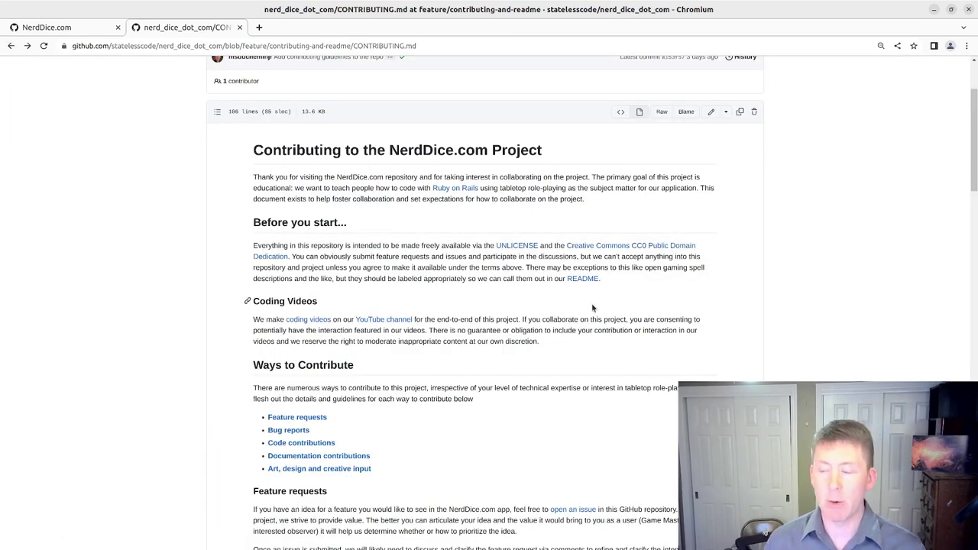
Check the BURN_THE_CONTRIBUTOR_COVENANT_WITH_FIRE link under "Guidelines for etiquette" and return to CONTRIBUTING.md
scroll(591, 305, down, 20)
scroll(593, 306, down, 7)
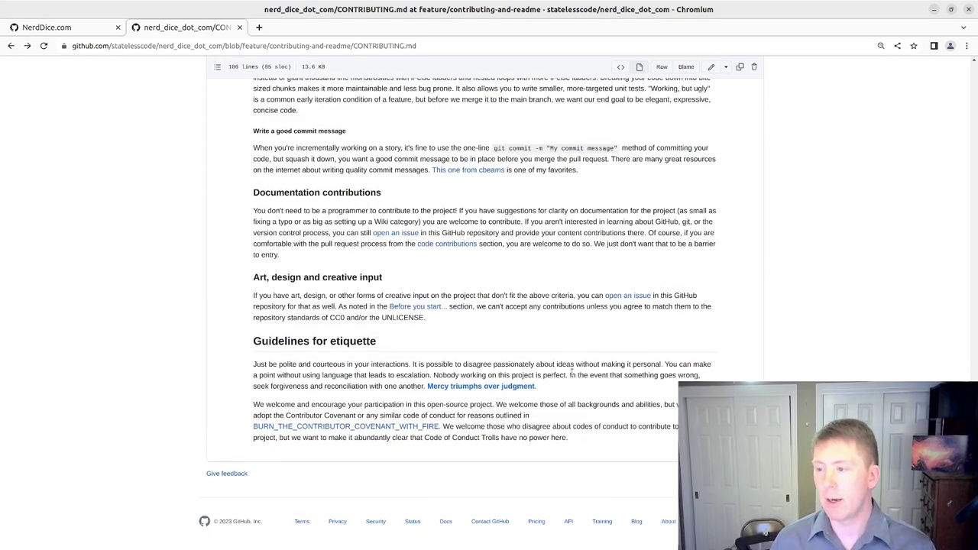
click(321, 428)
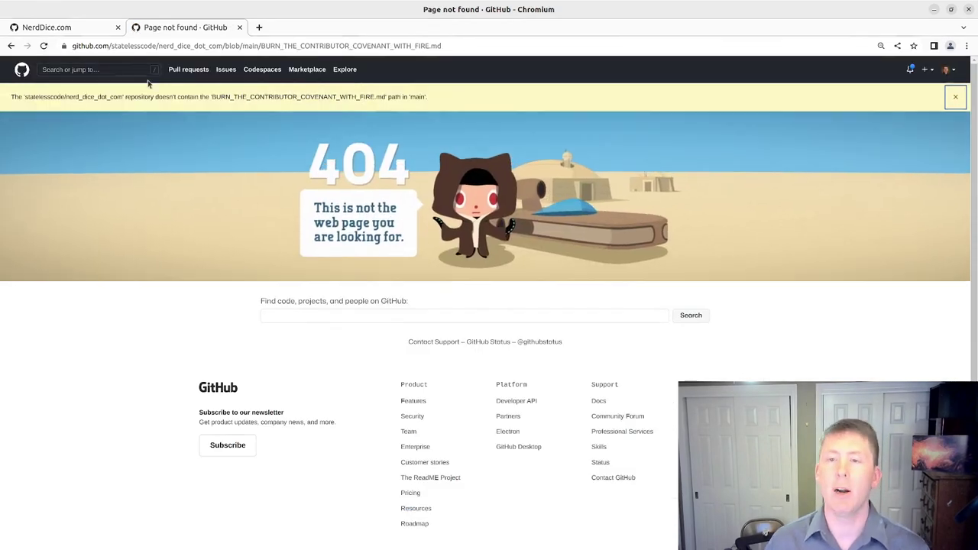
click(11, 46)
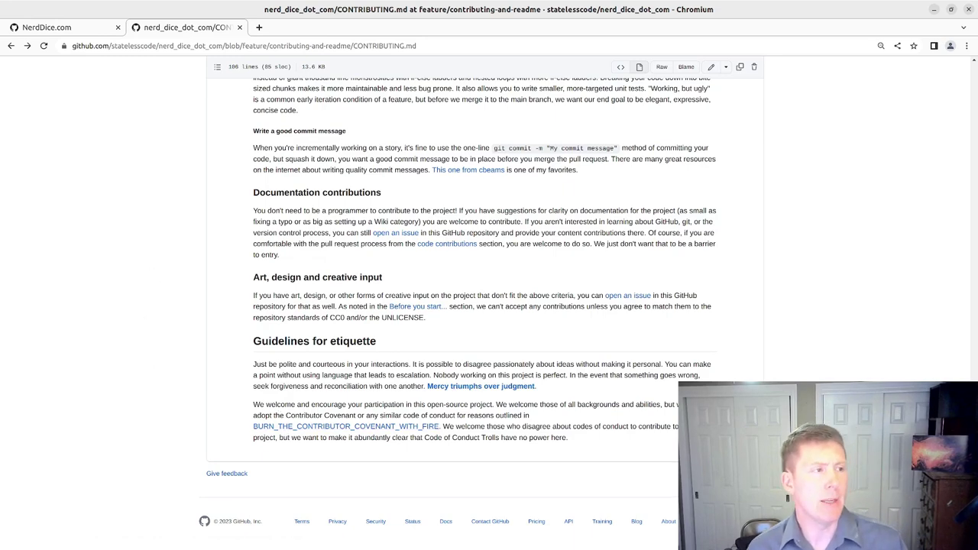
Switch to Visual Studio Code and search CONTRIBUTING.md for "blob/"
key(alt+Tab)
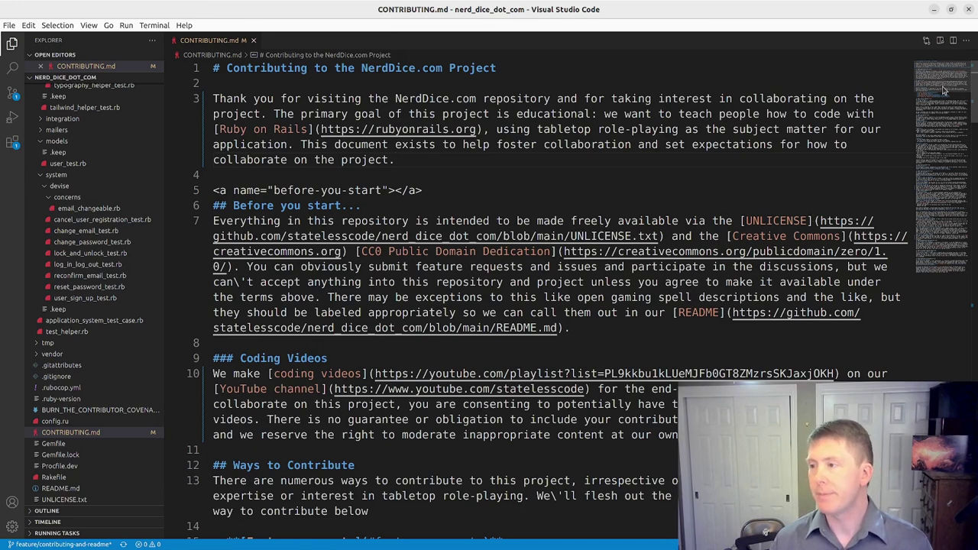
double_click(630, 96)
key(ctrl+f)
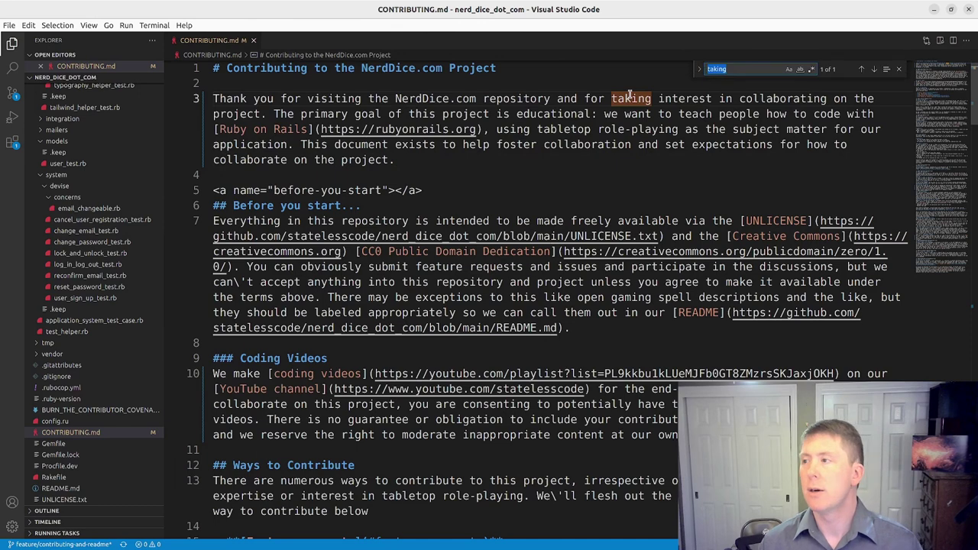
text(blob/)
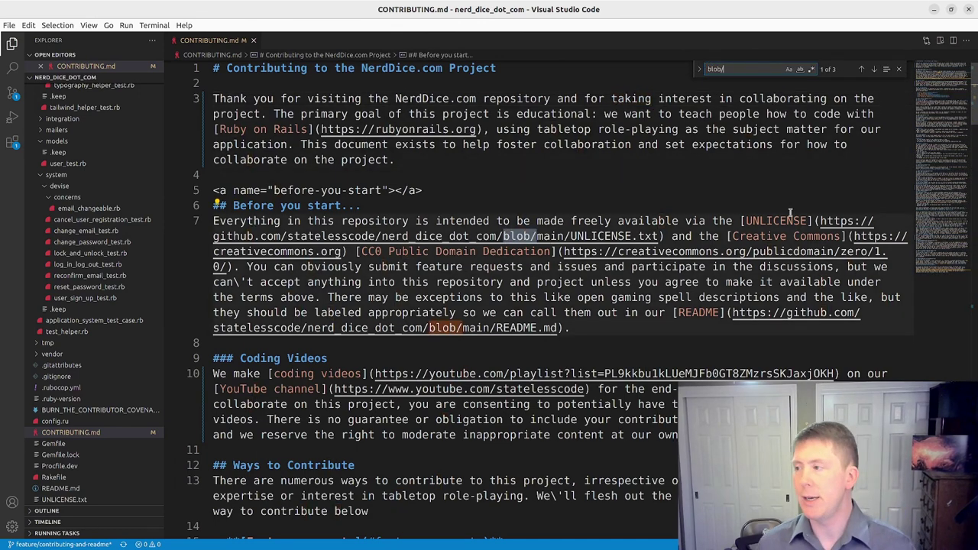
Shorten the UNLICENSE link target on line 7 to the relative path UNLICENSE.txt by removing its GitHub main-branch URL prefix
click(817, 220)
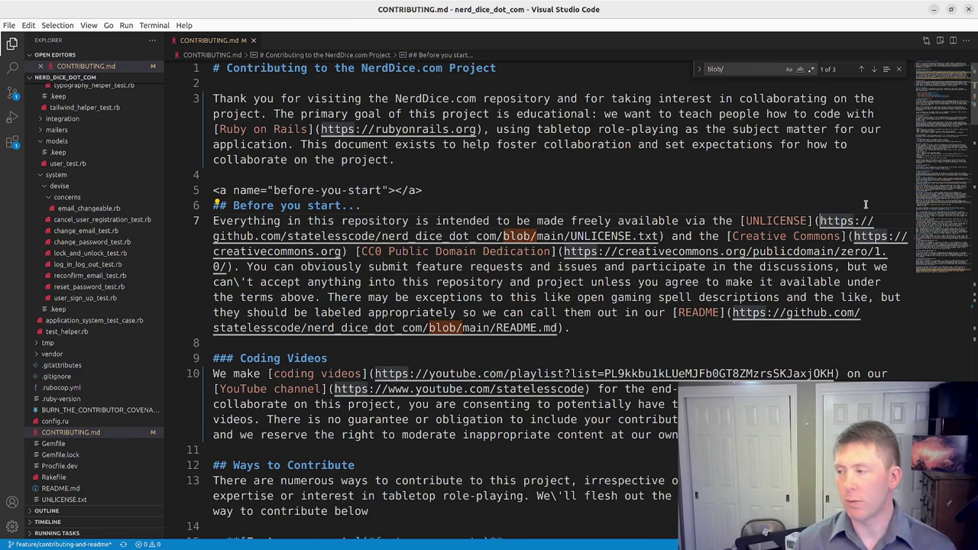
key(ctrl+shift+Right)
key(ctrl+shift+Right)
key(ctrl+shift+Right)
key(ctrl+shift+Right)
key(ctrl+shift+Right)
key(ctrl+shift+Right)
key(ctrl+shift+Right)
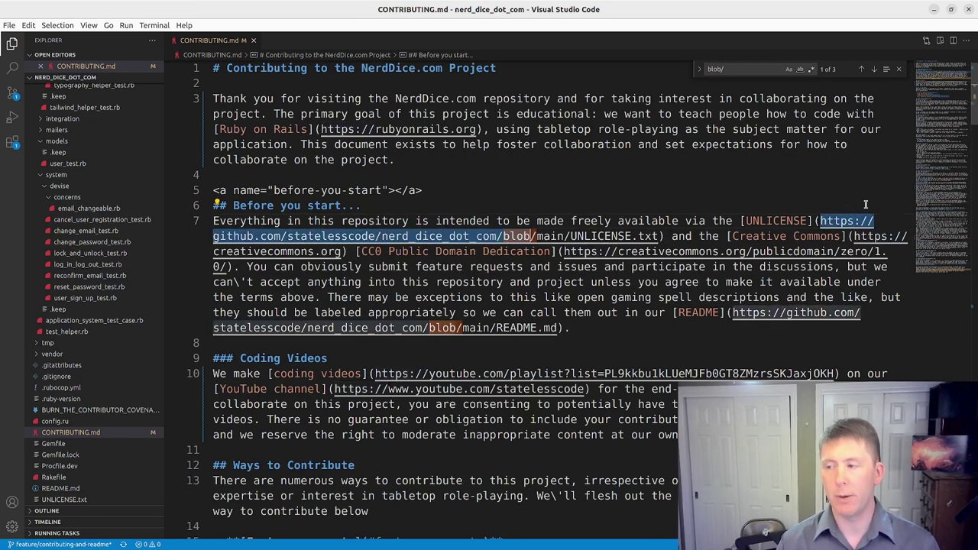
key(ctrl+shift+Right)
key(shift+Right)
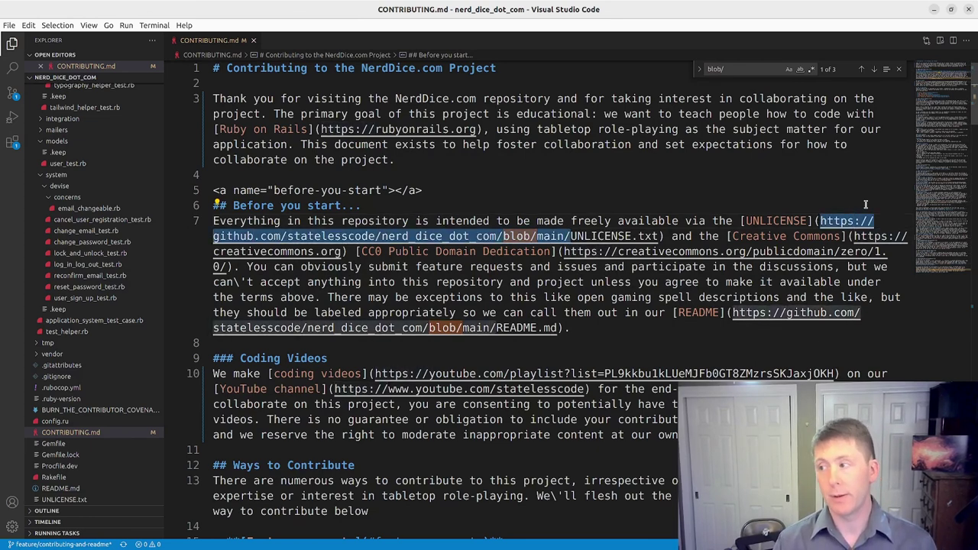
key(BackSpace)
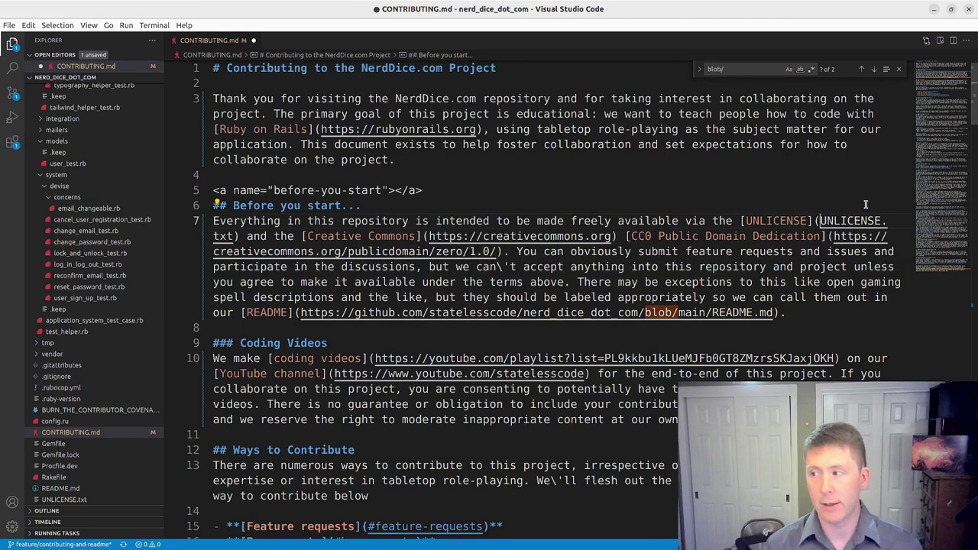
key(ctrl+Right)
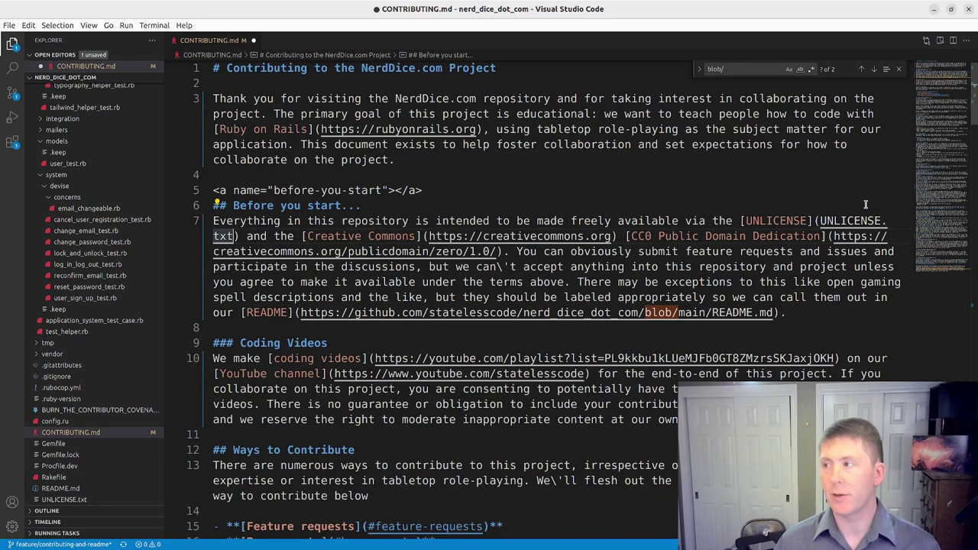
Find the README link among the "blob/" matches and shorten its target to the relative path README.md
click(875, 69)
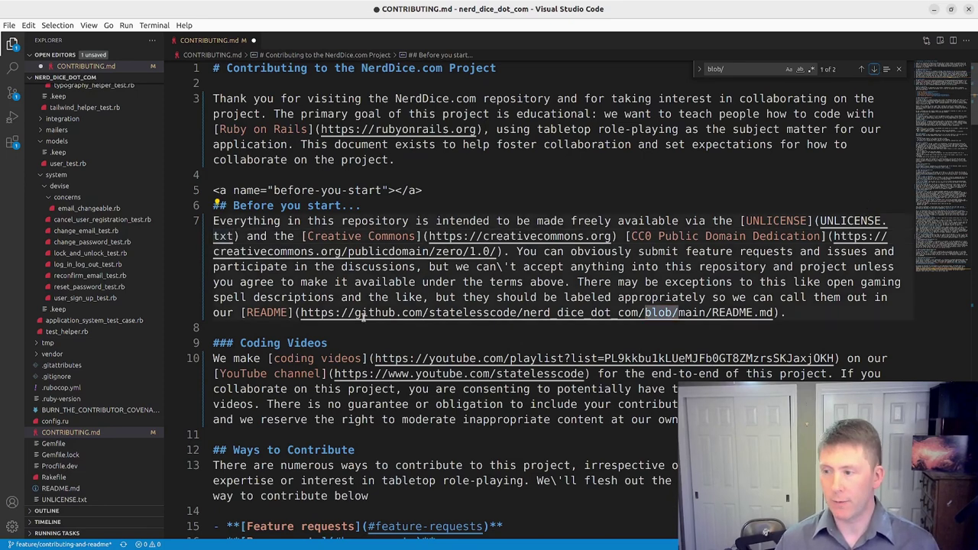
click(715, 312)
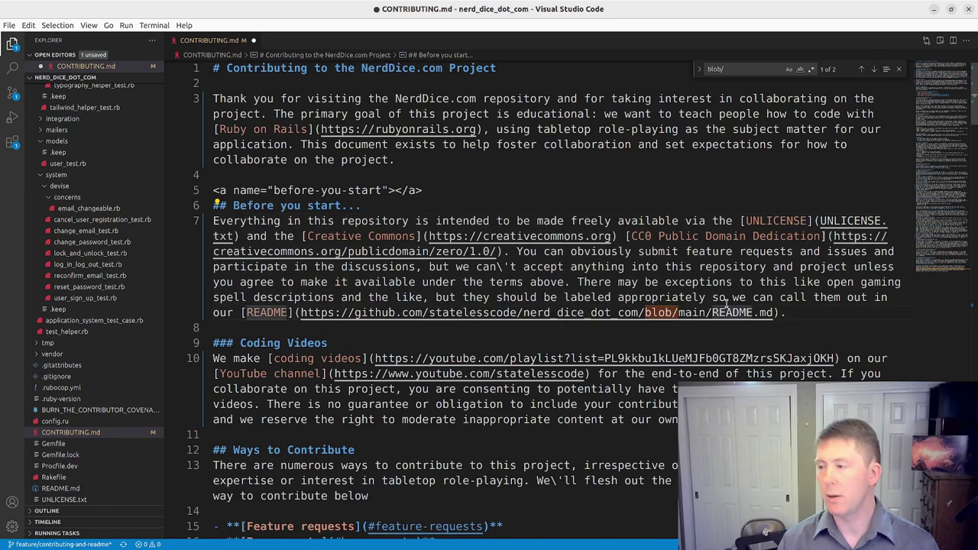
key(ctrl+shift+Left)
key(ctrl+shift+Left)
key(ctrl+shift+Left)
key(ctrl+shift+Left)
key(ctrl+shift+Left)
key(ctrl+shift+Left)
key(ctrl+shift+Left)
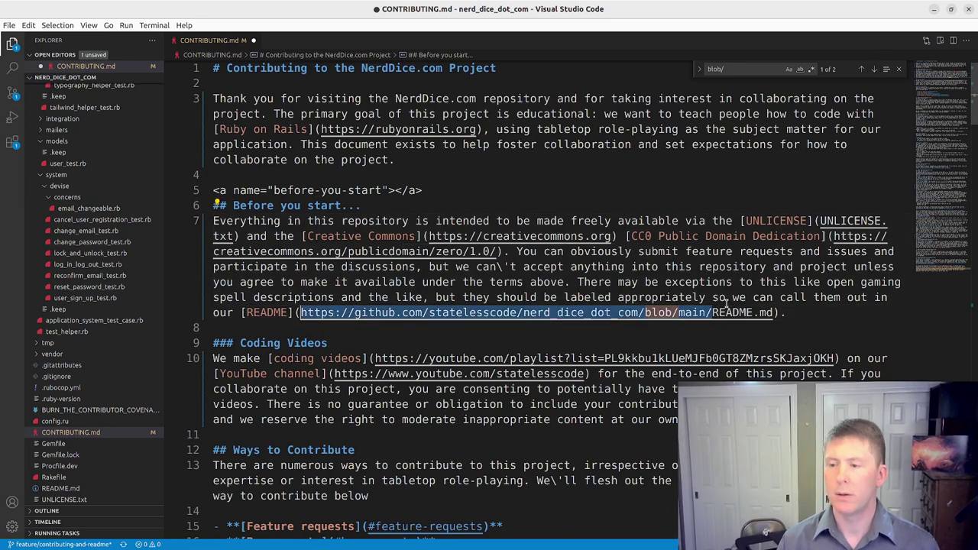
key(BackSpace)
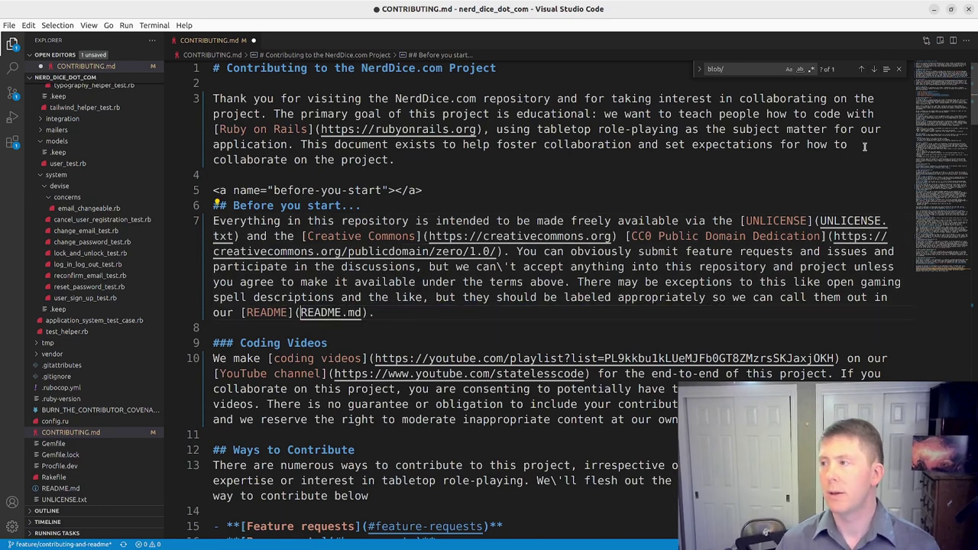
Shorten the remaining "blob/" link's target to the relative path BURN_THE_CONTRIBUTOR_COVENANT_WITH_FIRE.md and save CONTRIBUTING.md
click(875, 70)
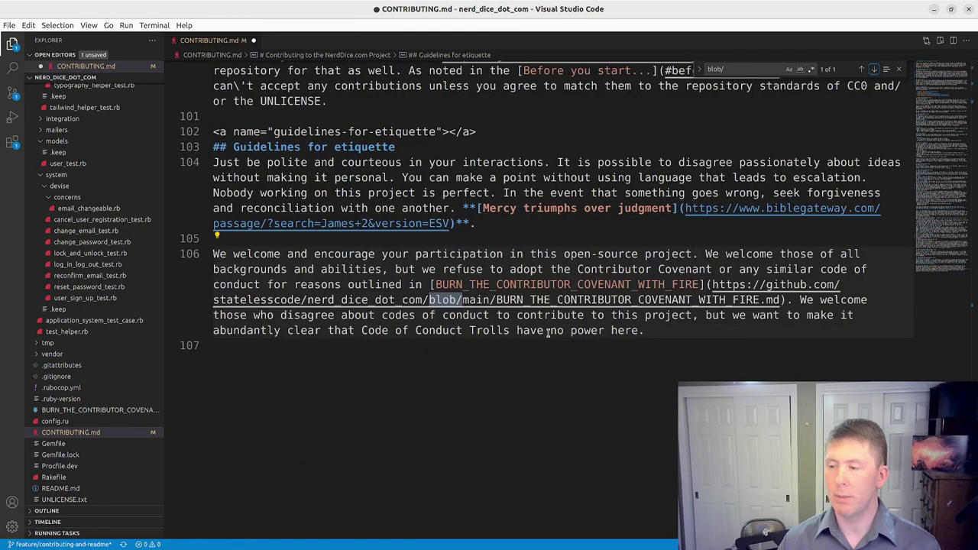
click(724, 284)
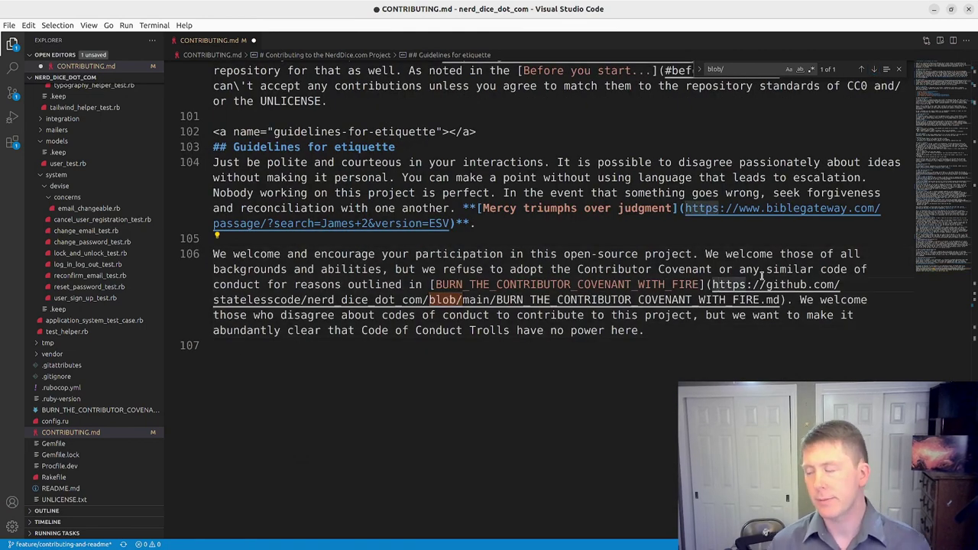
key(shift+Right)
key(shift+Right)
key(shift+Right)
key(shift+Right)
key(shift+Right)
key(shift+Right)
key(shift+Right)
key(shift+Right)
key(shift+Right)
key(shift+Right)
key(shift+Right)
key(shift+Right)
key(shift+Right)
key(shift+Right)
key(shift+Right)
key(shift+Right)
key(shift+Right)
key(shift+Right)
key(shift+Right)
key(shift+Right)
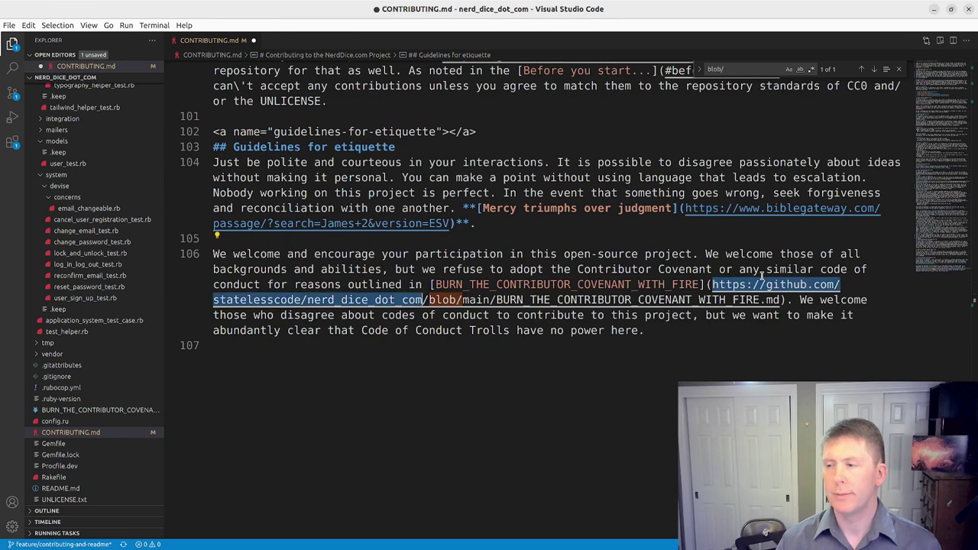
key(BackSpace)
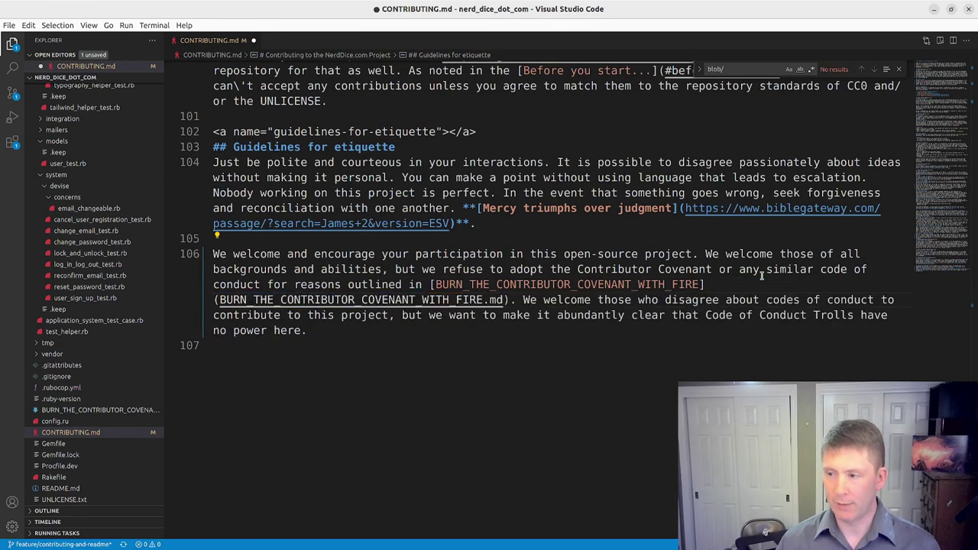
click(522, 300)
key(ctrl+s)
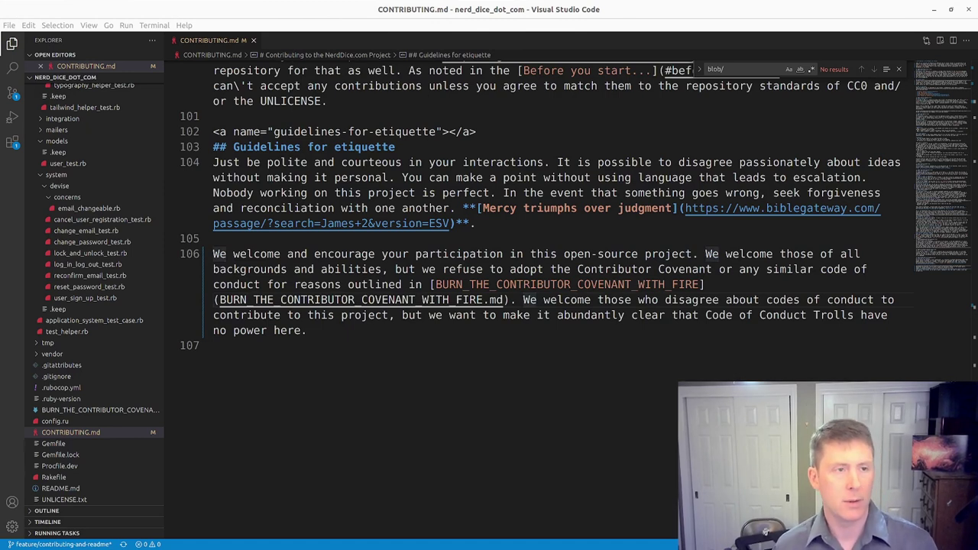
Switch to the terminal and check the working tree with git status
key(alt+Tab)
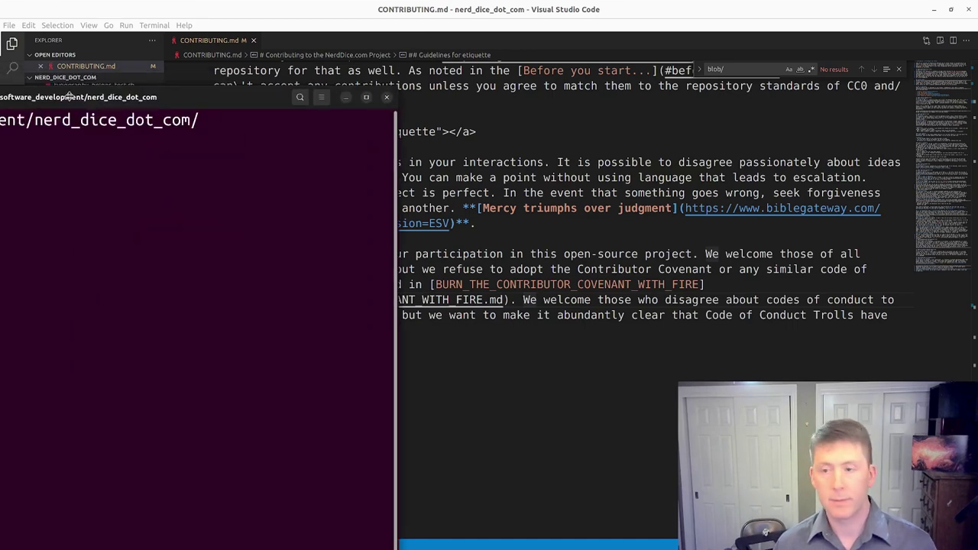
text(git st)
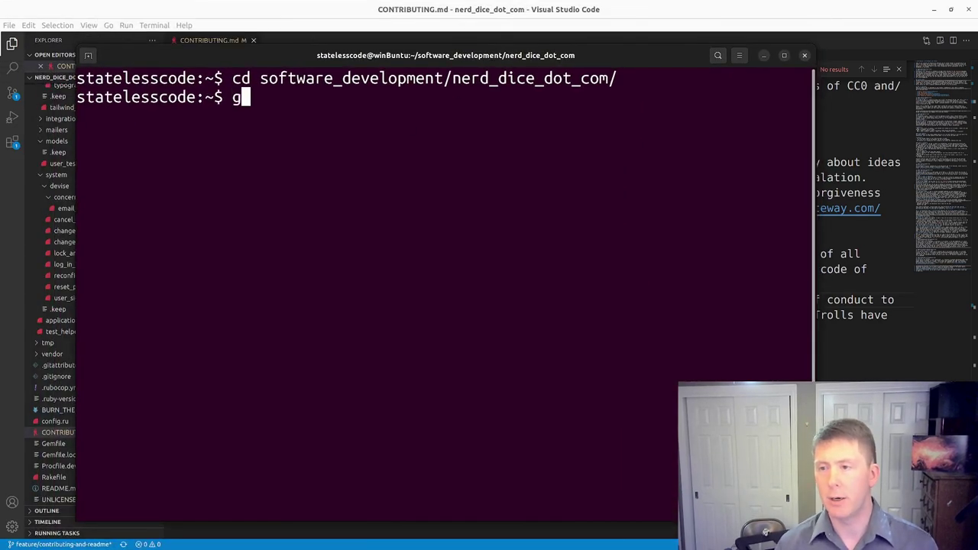
text(atus)
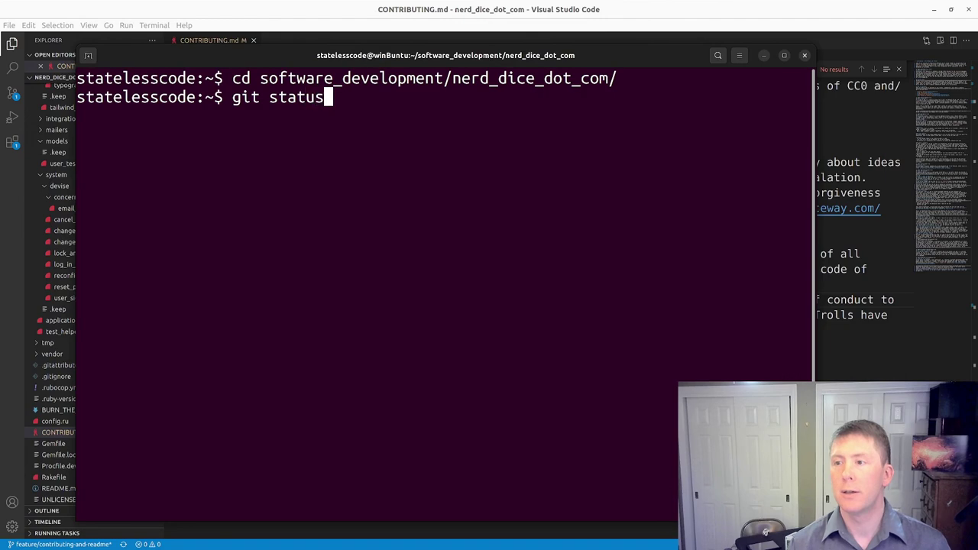
key(Return)
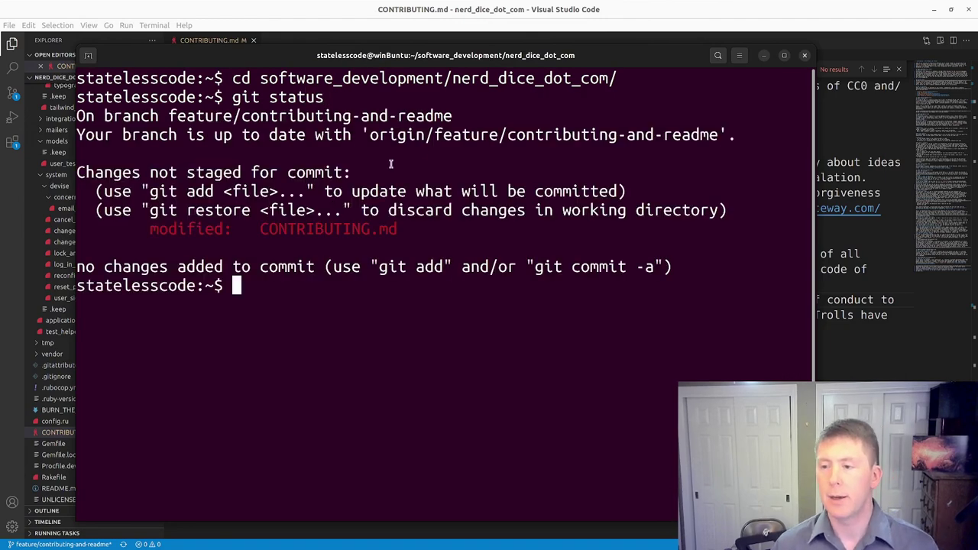
Run git diff and review all the CONTRIBUTING.md changes through to the end of the output, closing it when done
text(git dd)
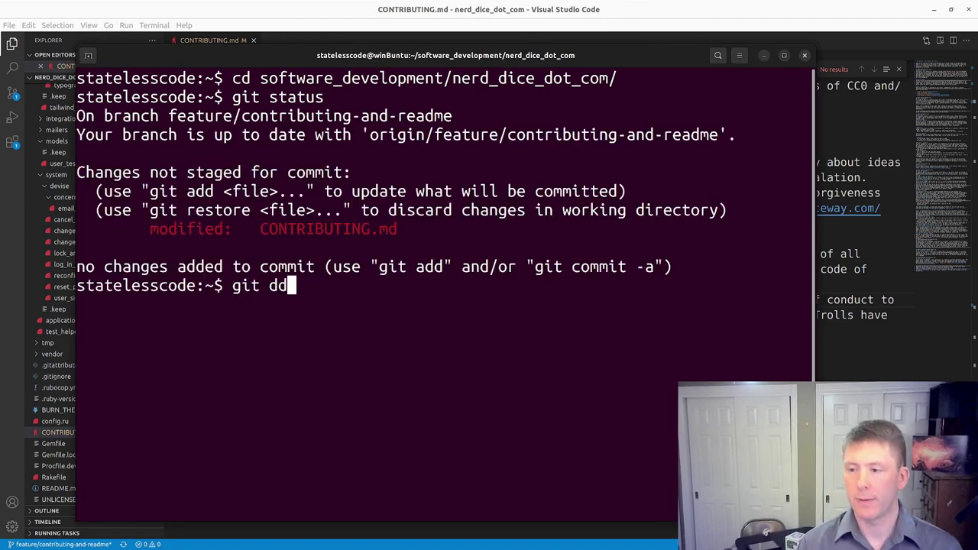
key(BackSpace)
text(iff)
key(Return)
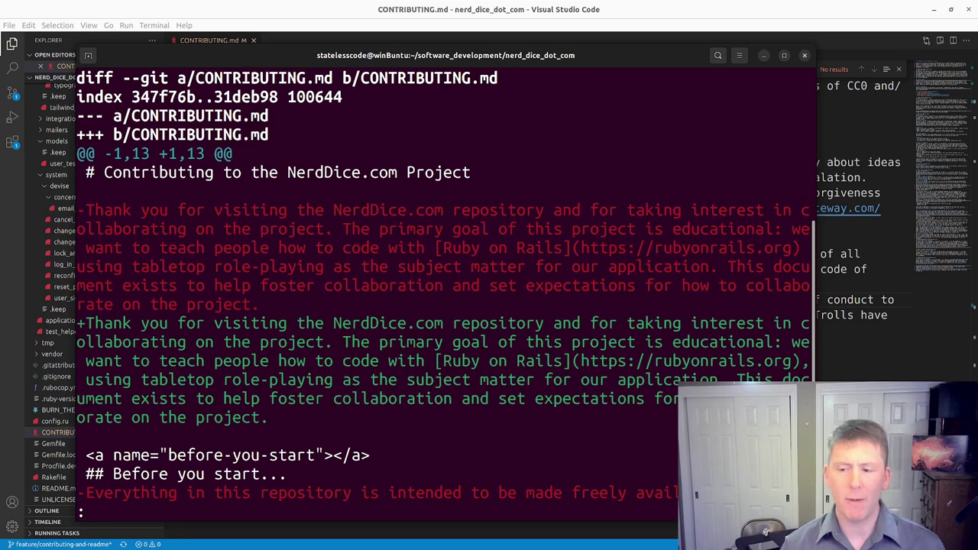
key(Down)
key(Down)
key(Down)
key(Down)
key(Down)
key(Down)
key(Down)
key(Down)
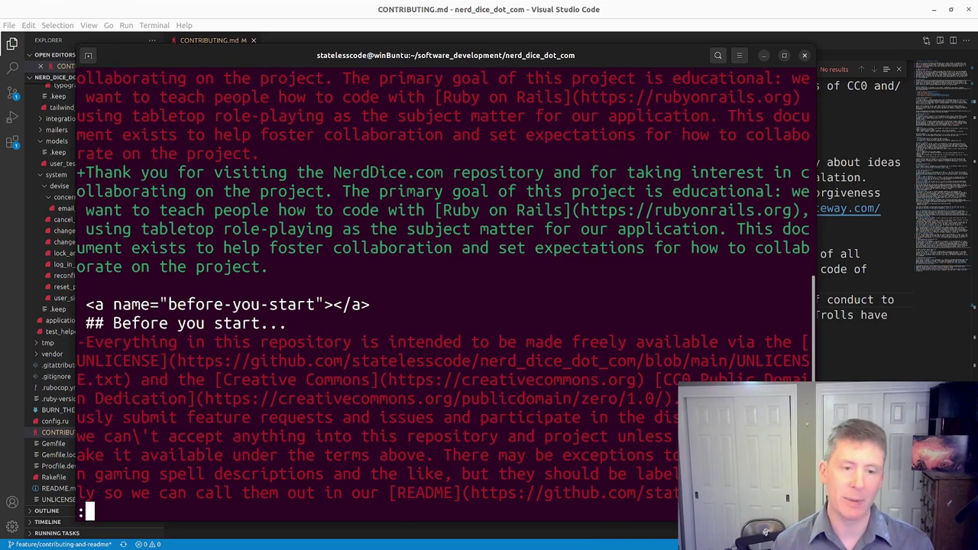
key(Down)
key(Down)
key(Down)
key(Down)
key(Down)
key(Down)
key(Down)
key(Down)
key(Down)
key(Down)
key(Down)
key(Down)
key(Down)
key(Down)
key(Down)
key(Down)
key(Down)
key(Down)
key(Down)
key(Down)
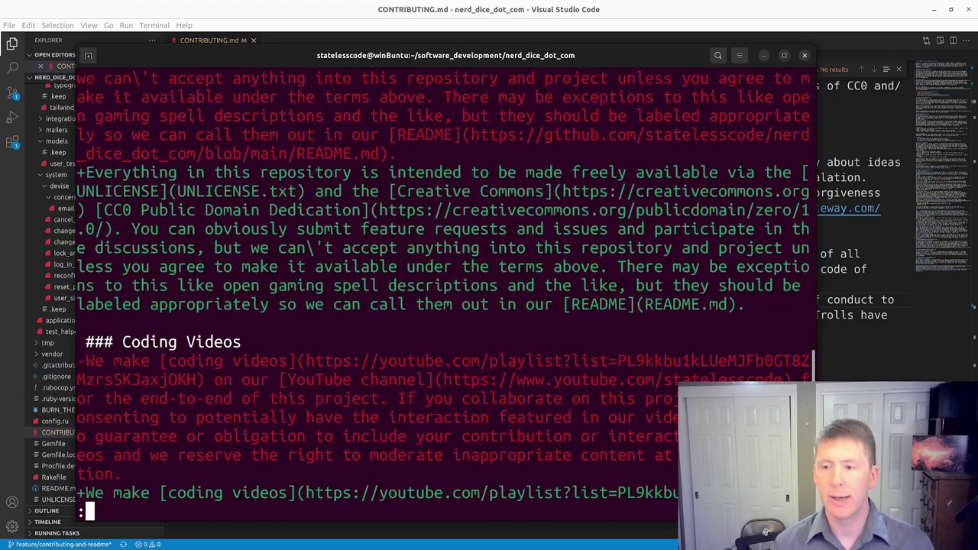
key(Down)
key(Down)
key(Down)
key(Down)
key(Down)
key(Down)
key(Down)
key(Down)
key(Down)
key(Down)
key(Down)
key(Down)
key(Down)
key(Down)
key(Down)
key(Down)
key(Down)
key(Down)
key(Down)
key(Down)
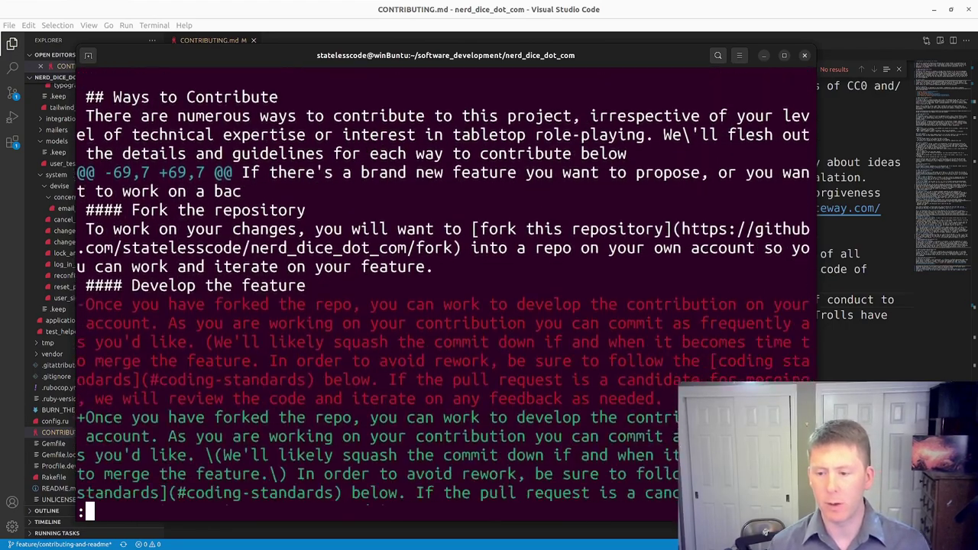
key(Down)
key(Down)
key(Down)
key(Down)
key(Down)
key(Down)
key(Down)
key(Down)
key(Down)
key(Down)
key(Down)
key(Down)
key(Down)
key(Down)
key(Down)
key(Down)
key(Down)
key(Down)
key(Down)
key(Down)
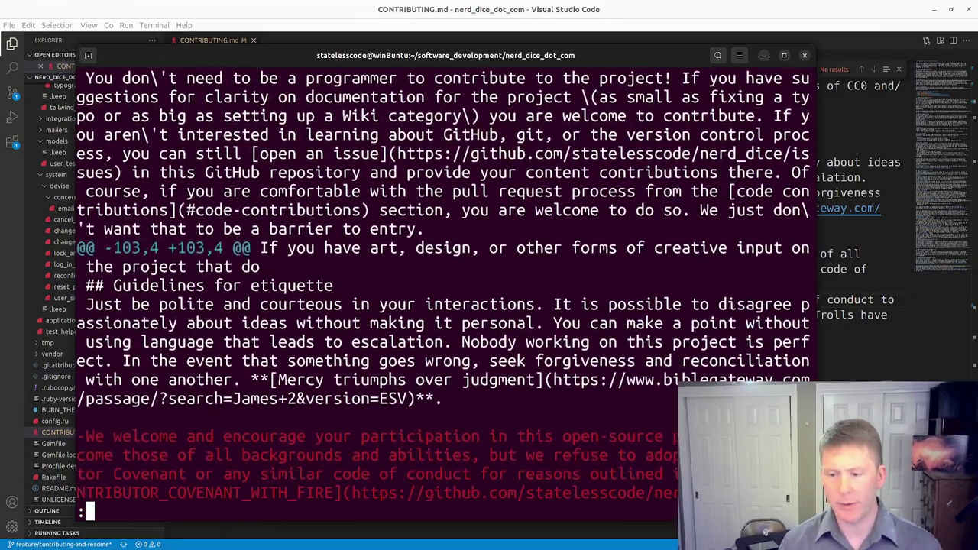
key(Up)
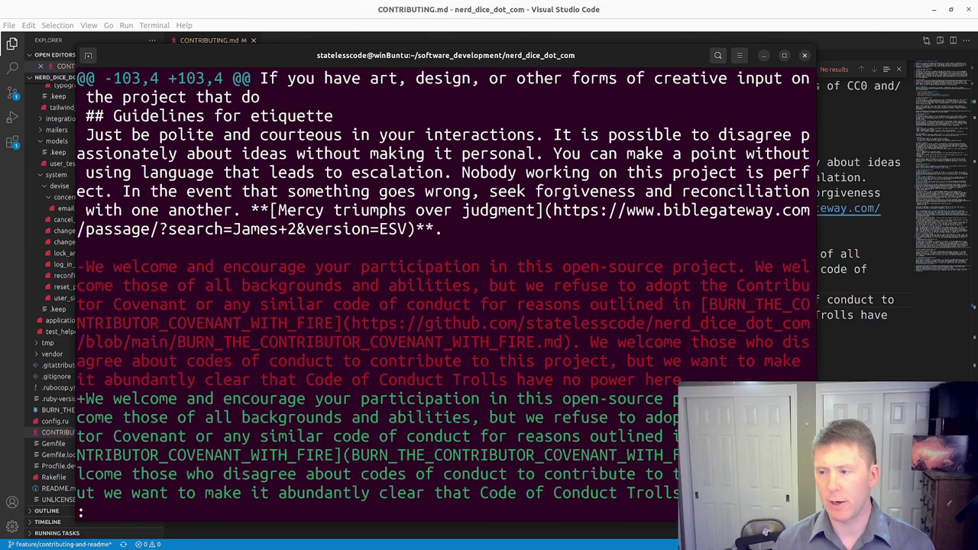
key(Down)
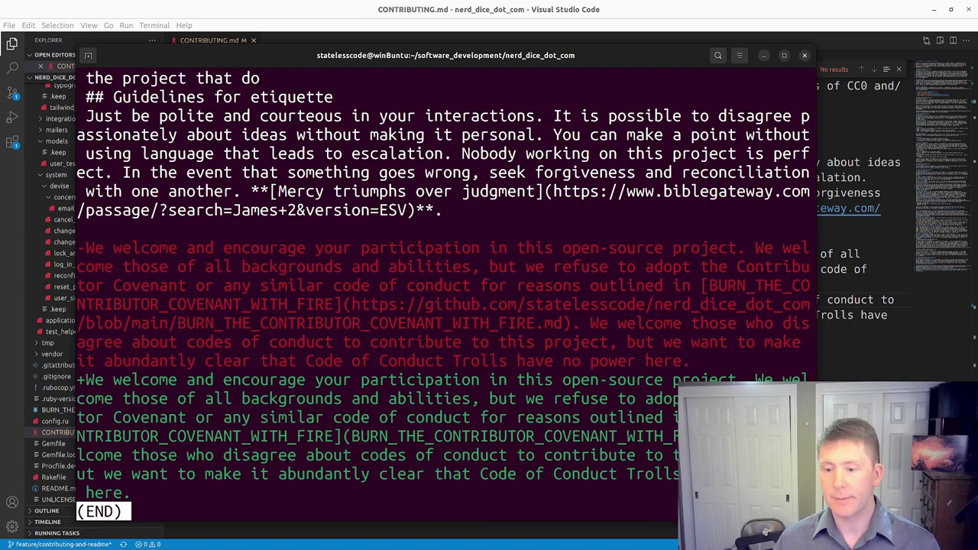
key(q)
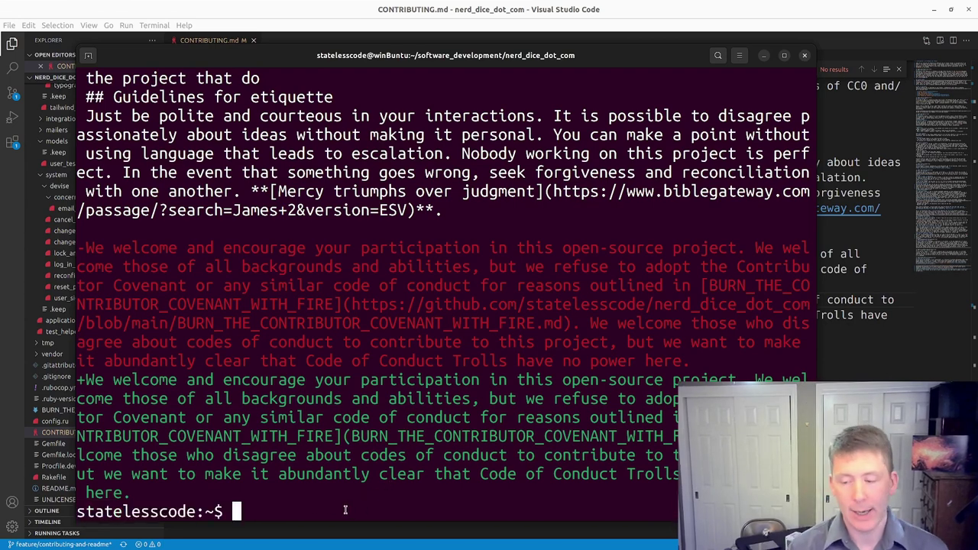
Stage all changes in the current directory with git add
text(git ad)
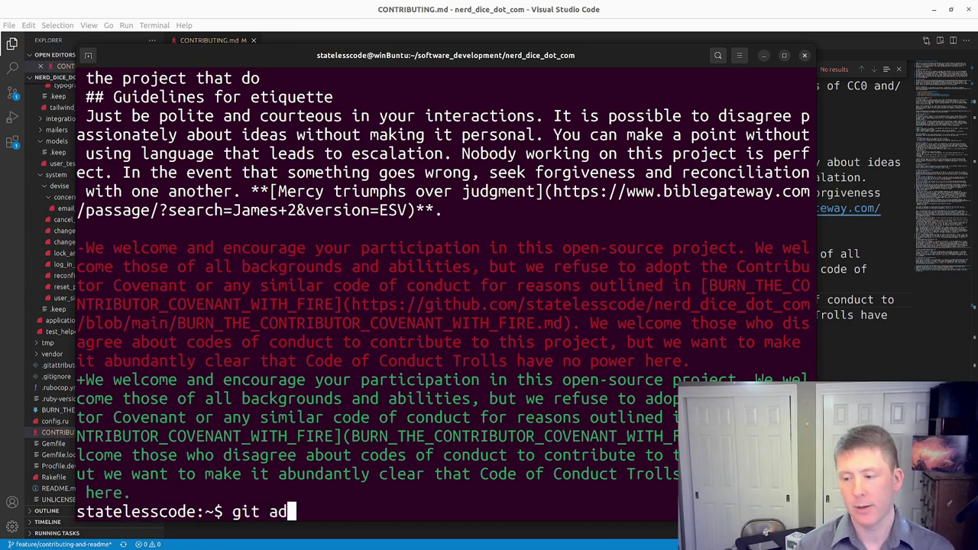
text(d .)
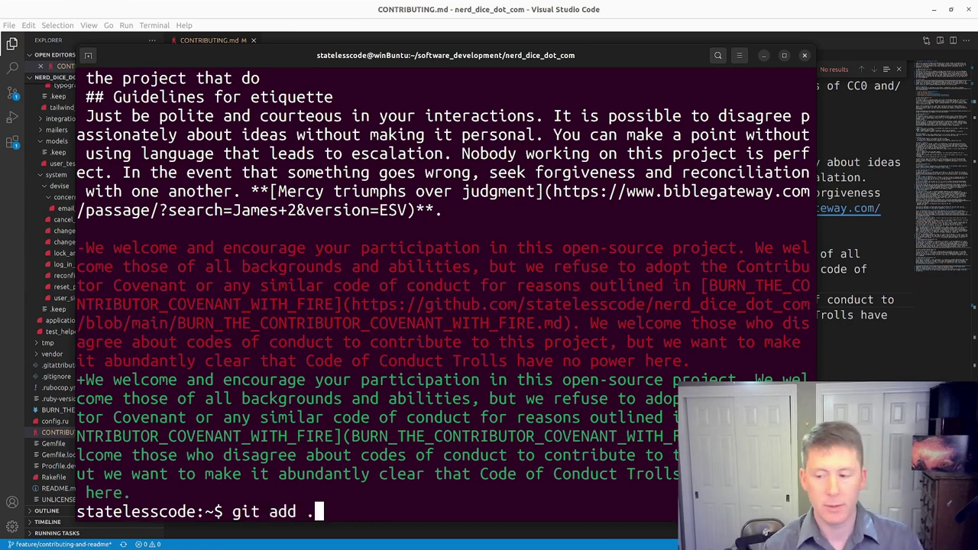
key(Return)
Amend the last commit with the staged changes, using the options --no-edit and --date=now
text(git comm)
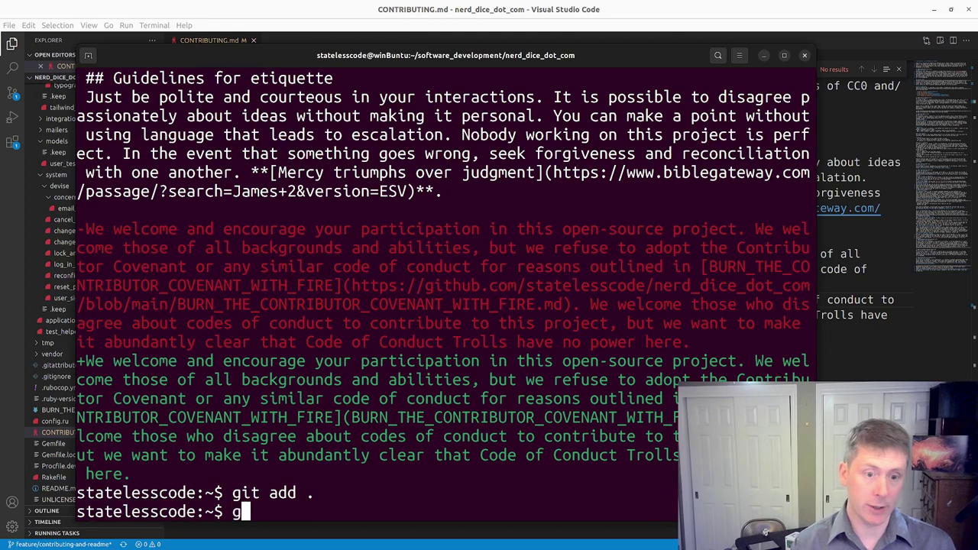
text(it -)
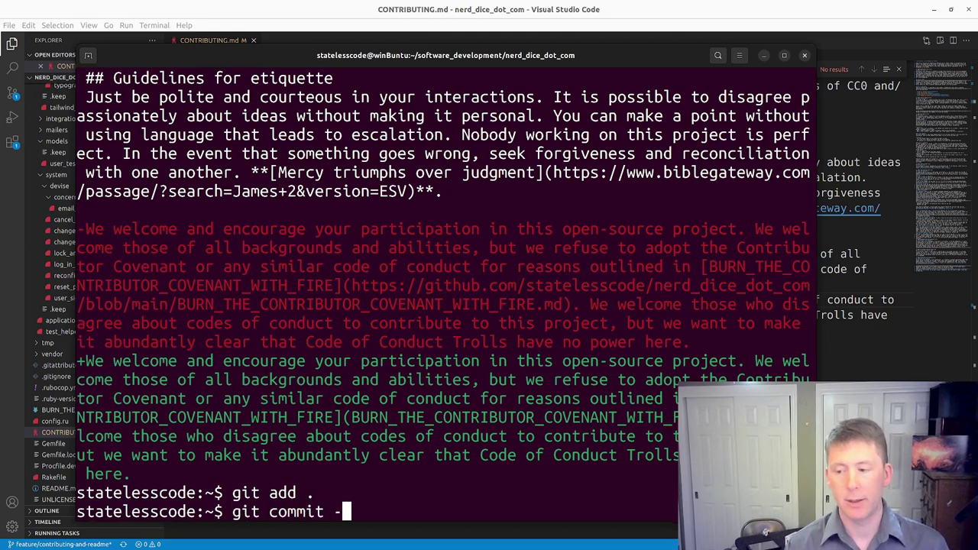
text(-amend --no)
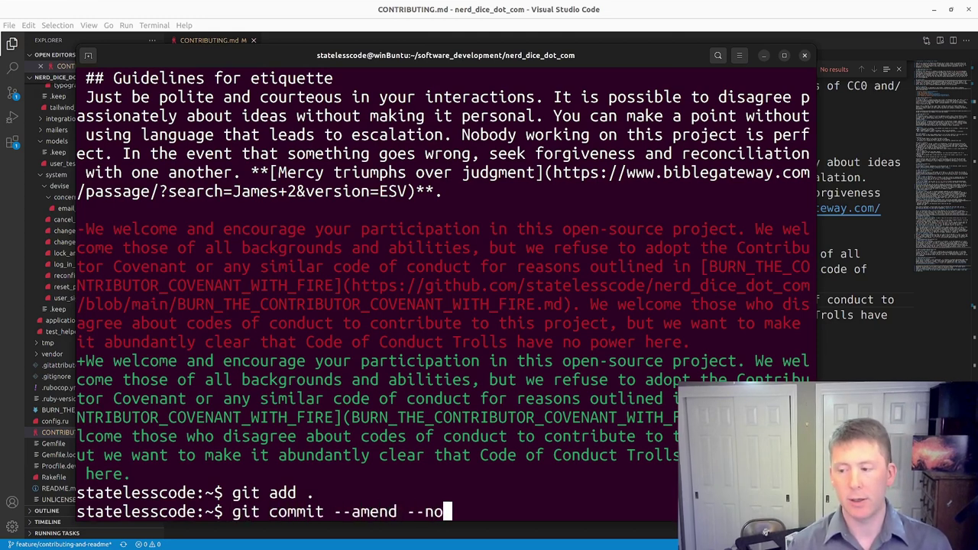
text(-edit --)
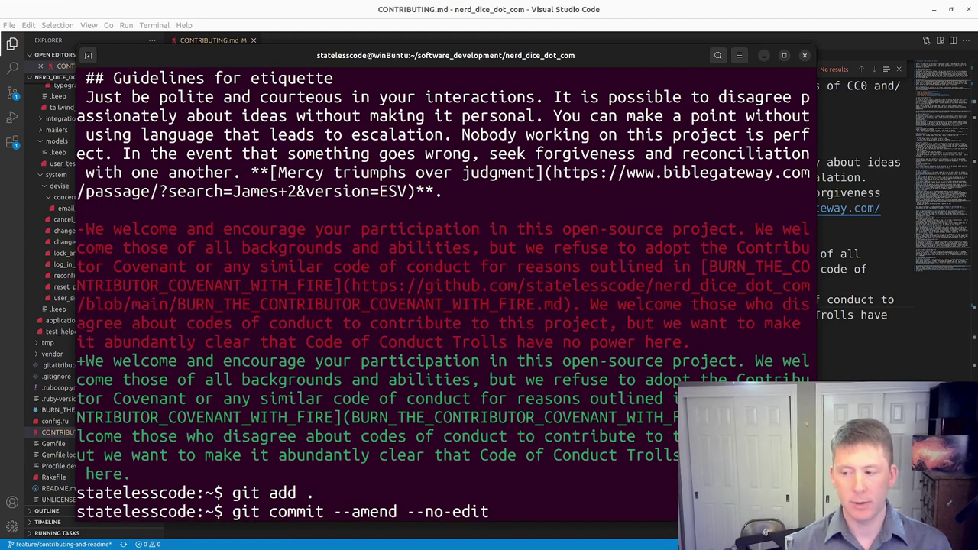
key(BackSpace)
key(BackSpace)
key(BackSpace)
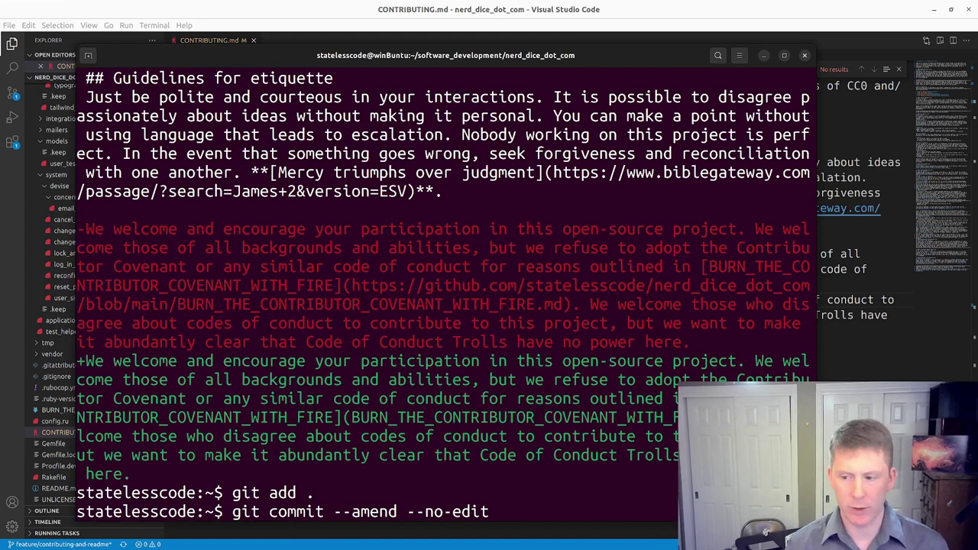
key(ctrl+Left)
key(Home)
key(ctrl+Right)
key(ctrl+Right)
key(ctrl+Right)
key(ctrl+Right)
key(ctrl+Right)
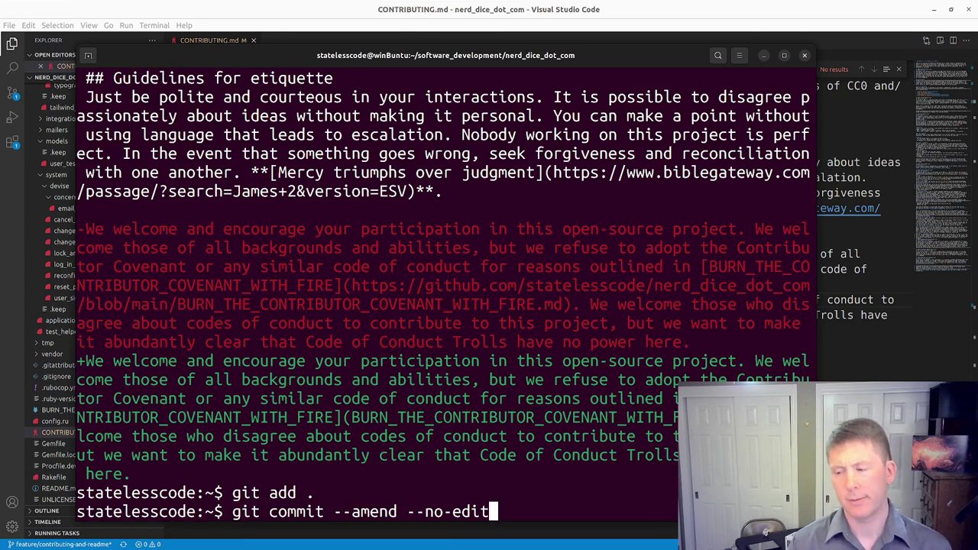
text(--d)
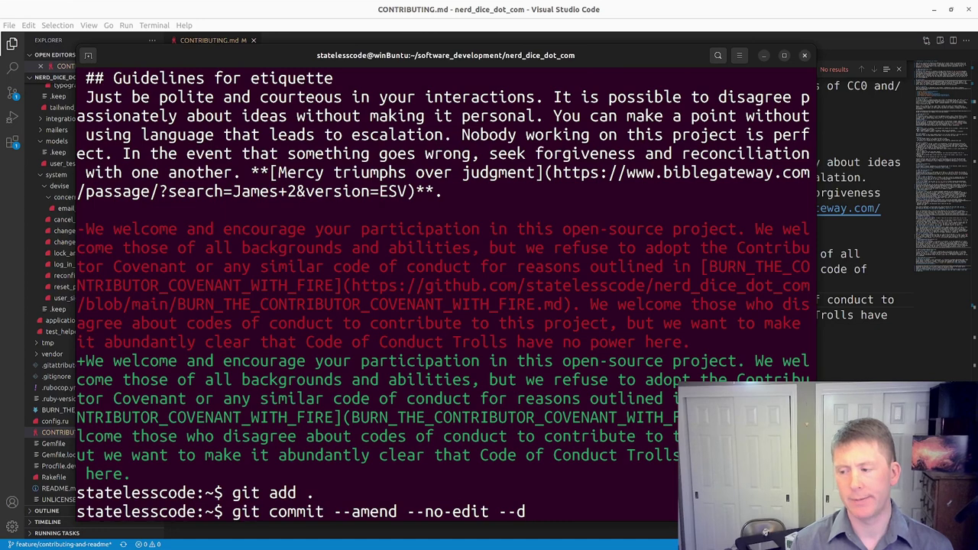
text(ate=now)
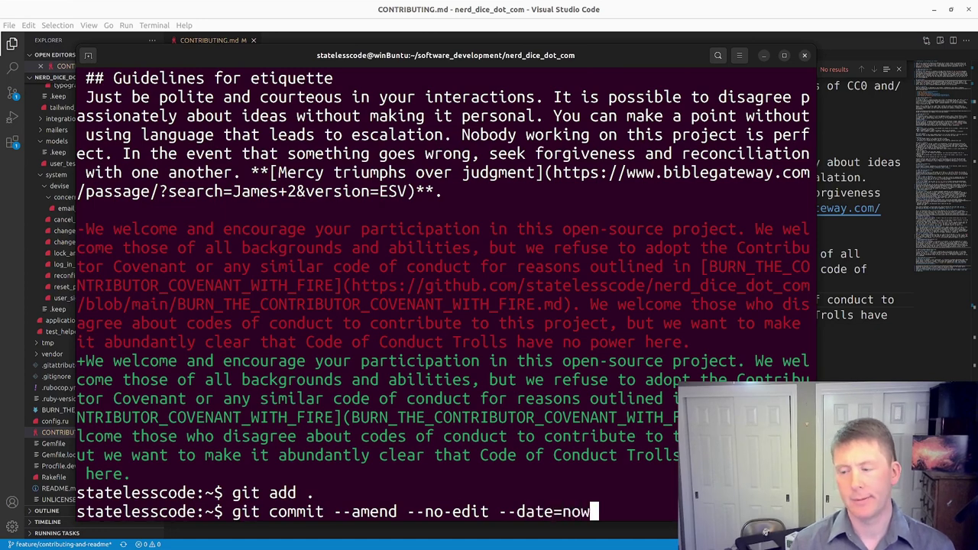
key(Return)
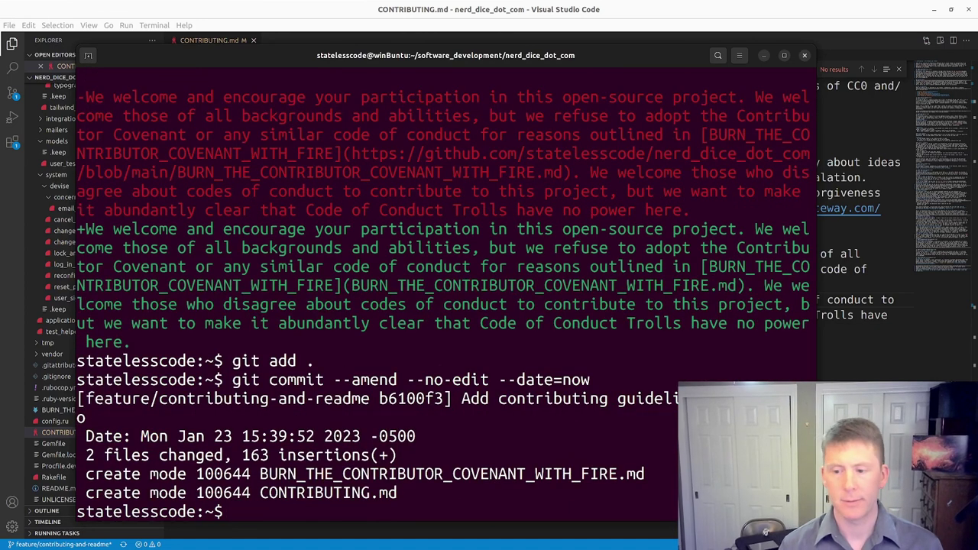
Check the state of the branch and working tree with git status
text(g)
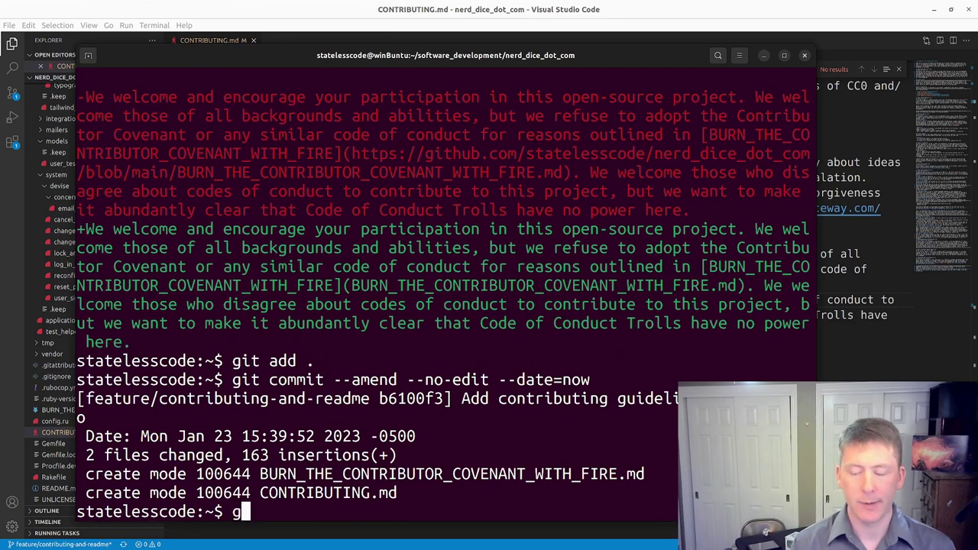
text(it stat)
text(us)
key(Return)
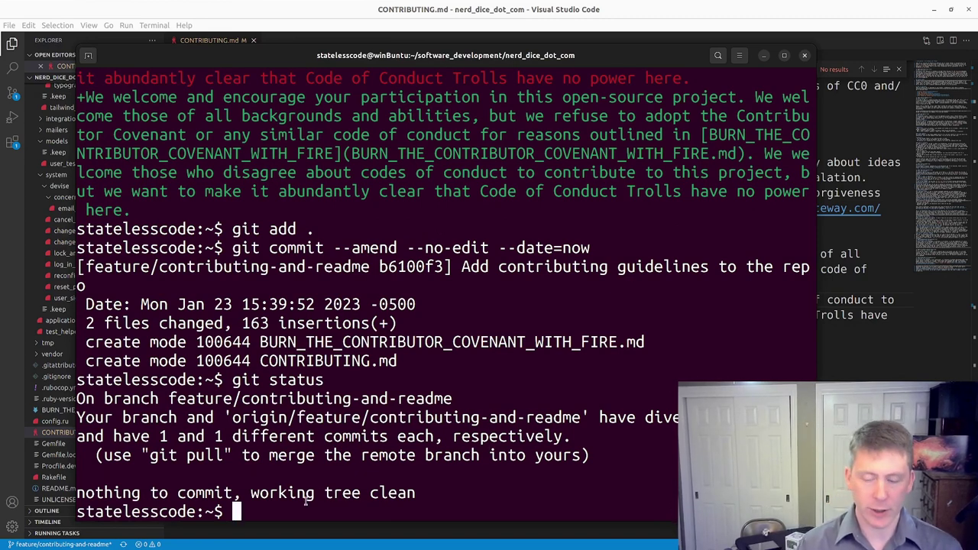
Force-push the amended commit to the remote branch with git push -f
text(p)
key(BackSpace)
text(git push -f)
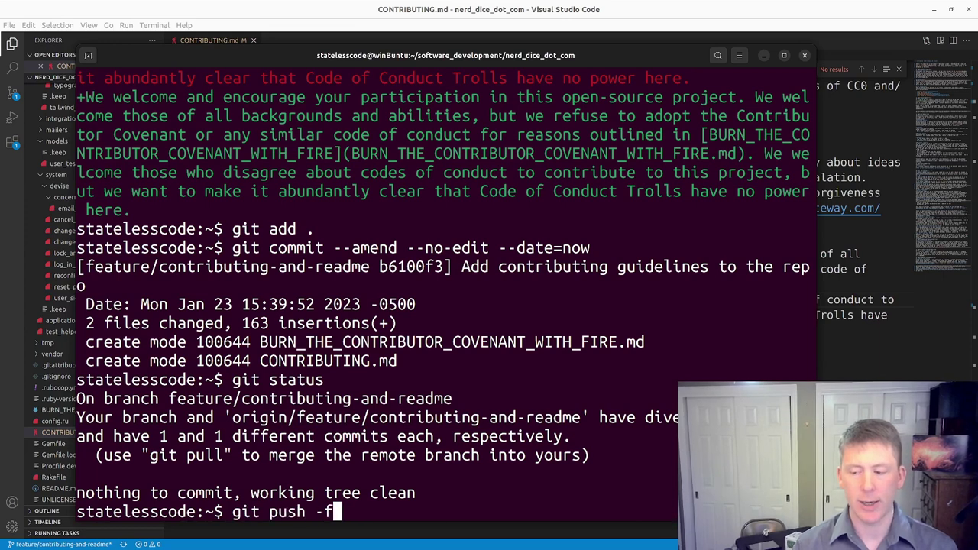
key(Return)
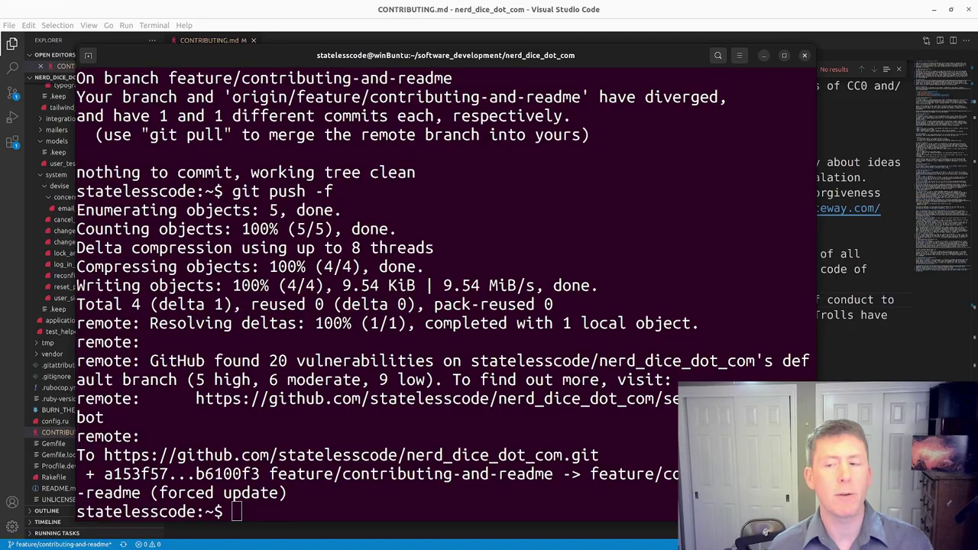
Switch to Chromium, reload the feature branch's CONTRIBUTING.md page on GitHub and skim the rendered document
key(alt+Tab)
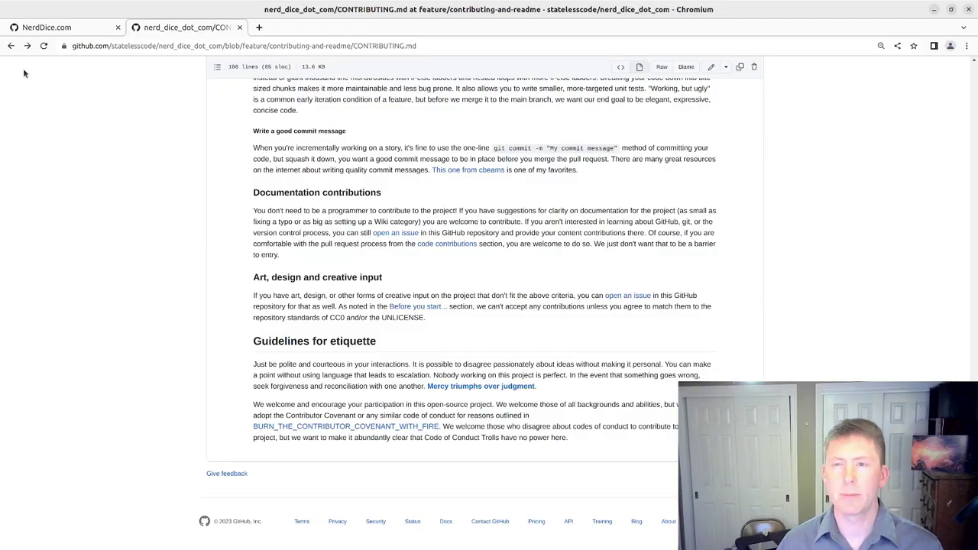
click(44, 46)
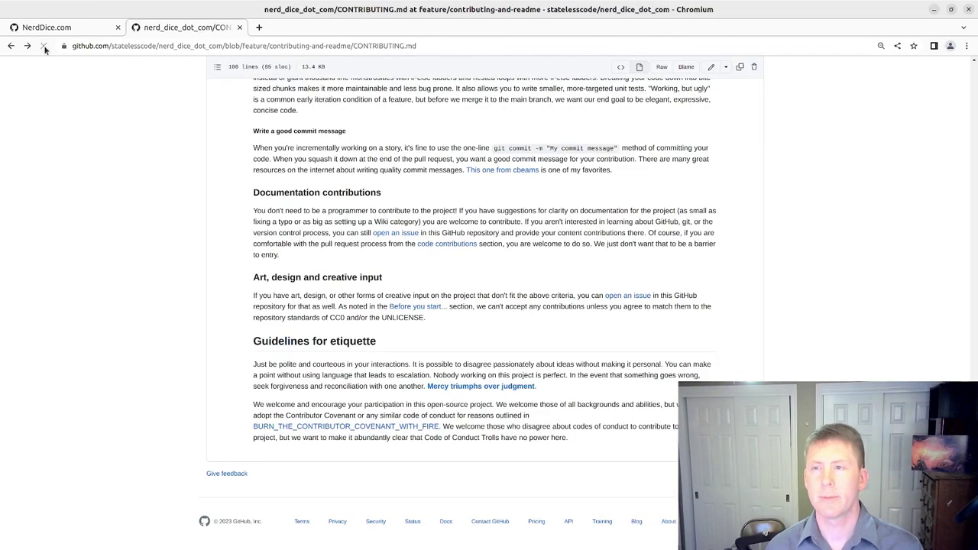
scroll(395, 185, up, 6)
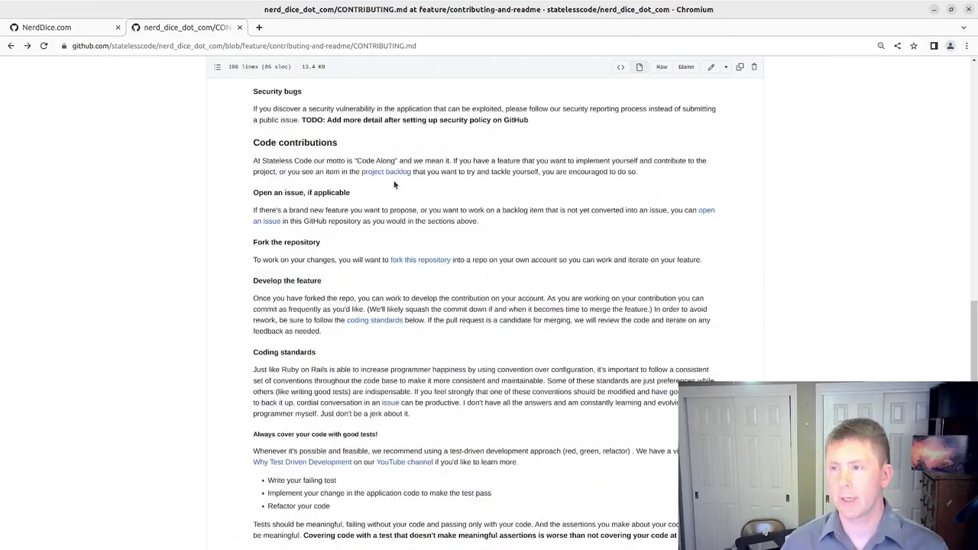
scroll(395, 185, up, 7)
scroll(395, 184, down, 9)
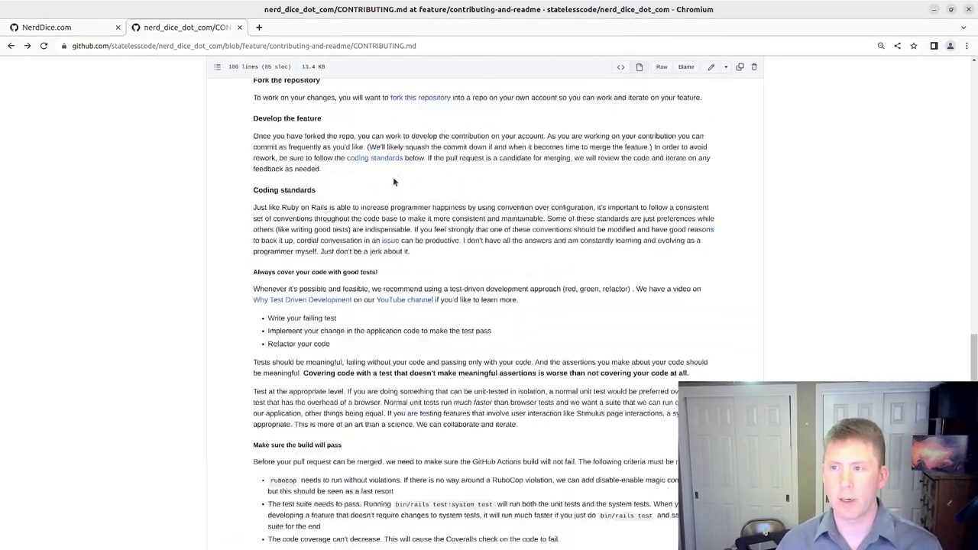
Test the BURN_THE_CONTRIBUTOR_COVENANT_WITH_FIRE link under "Guidelines for etiquette" and return to CONTRIBUTING.md
scroll(394, 182, down, 10)
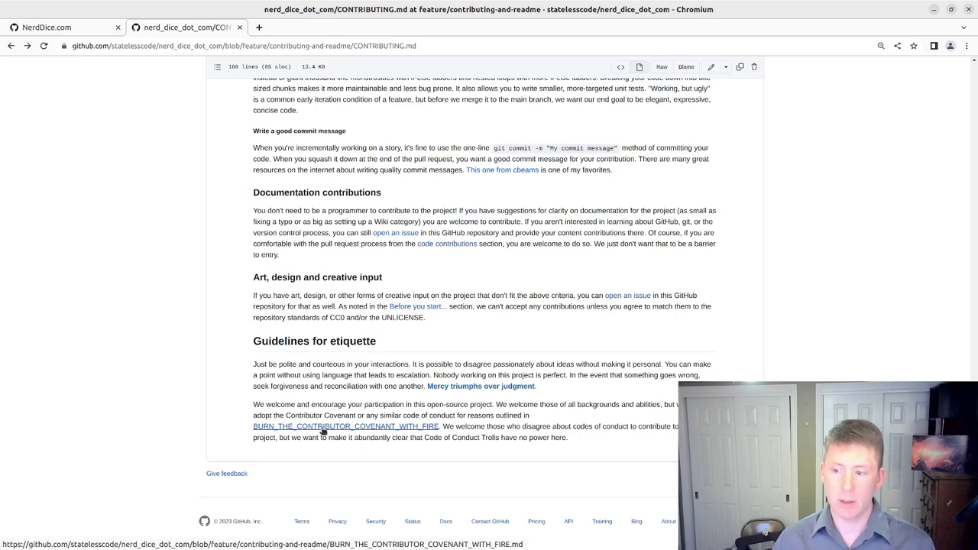
click(323, 426)
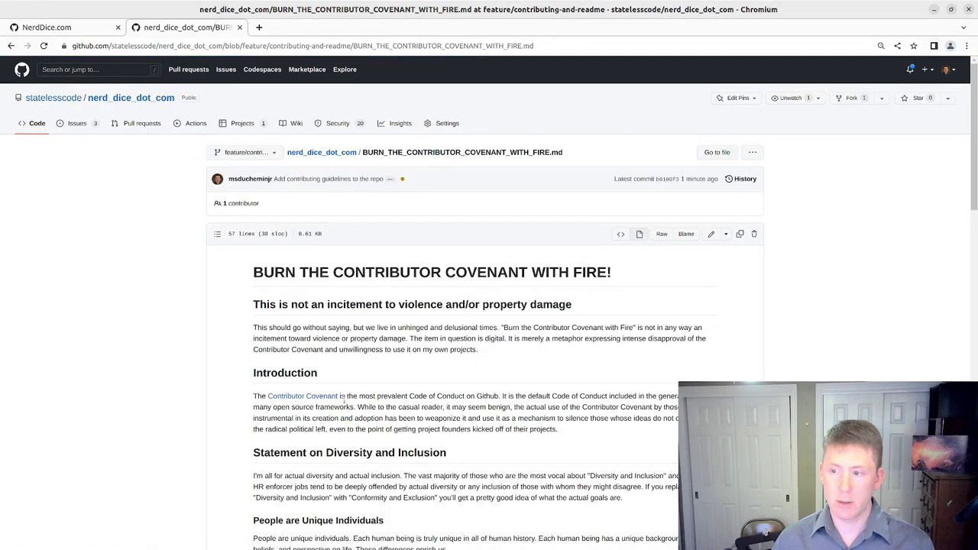
click(11, 46)
Test the UNLICENSE and README links under "Before you start...", returning to CONTRIBUTING.md after each
scroll(454, 205, up, 15)
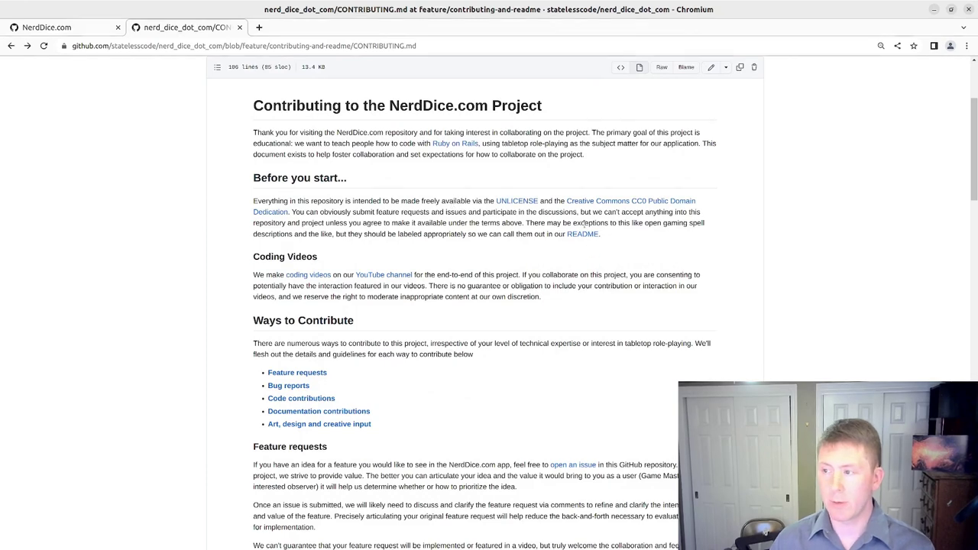
click(524, 201)
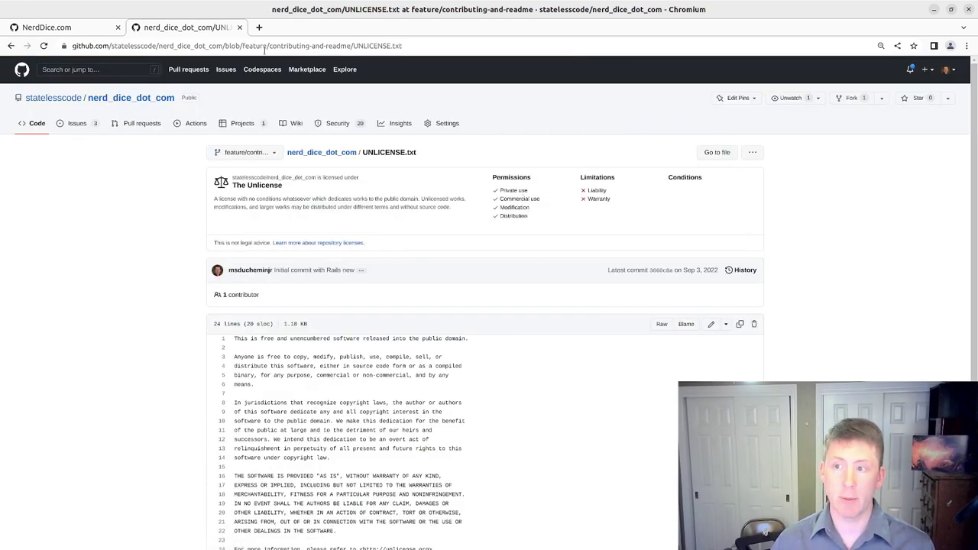
click(11, 46)
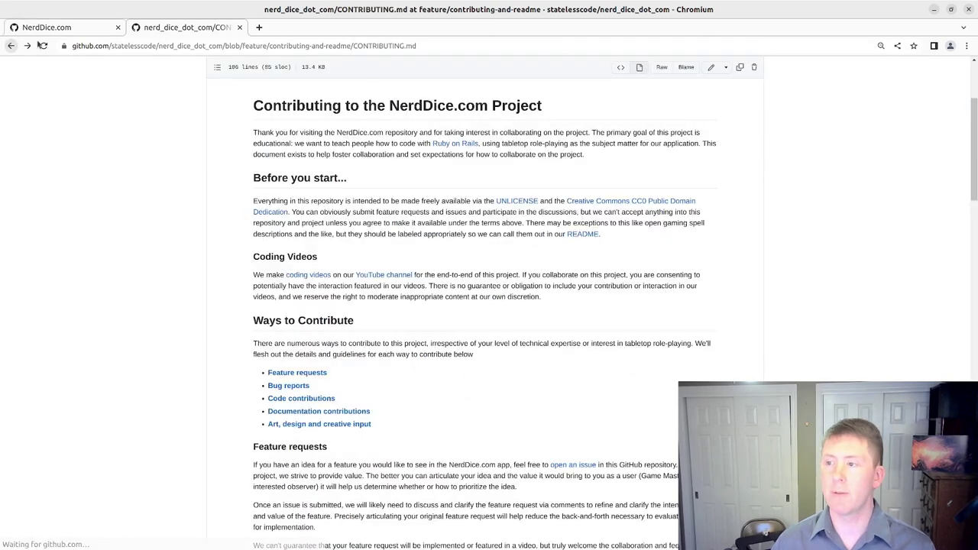
click(579, 235)
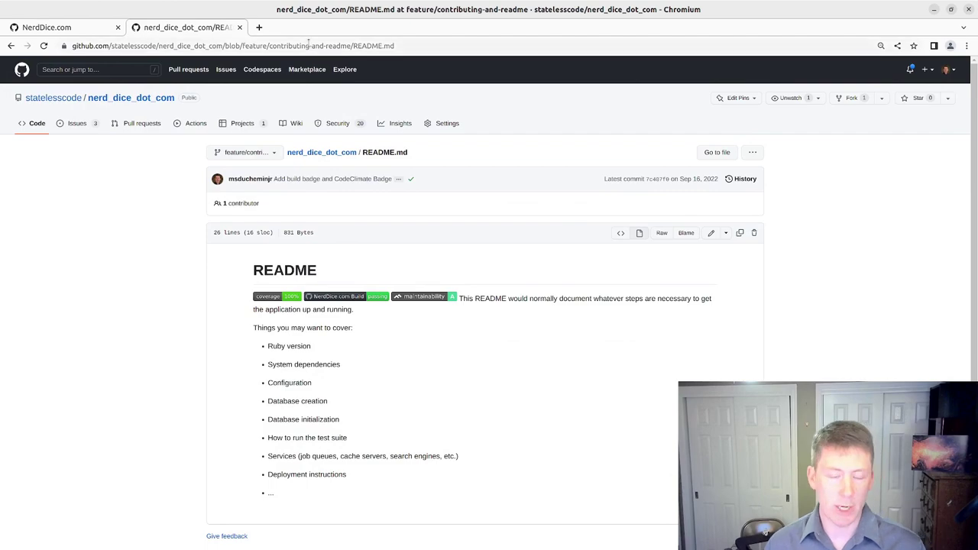
click(11, 46)
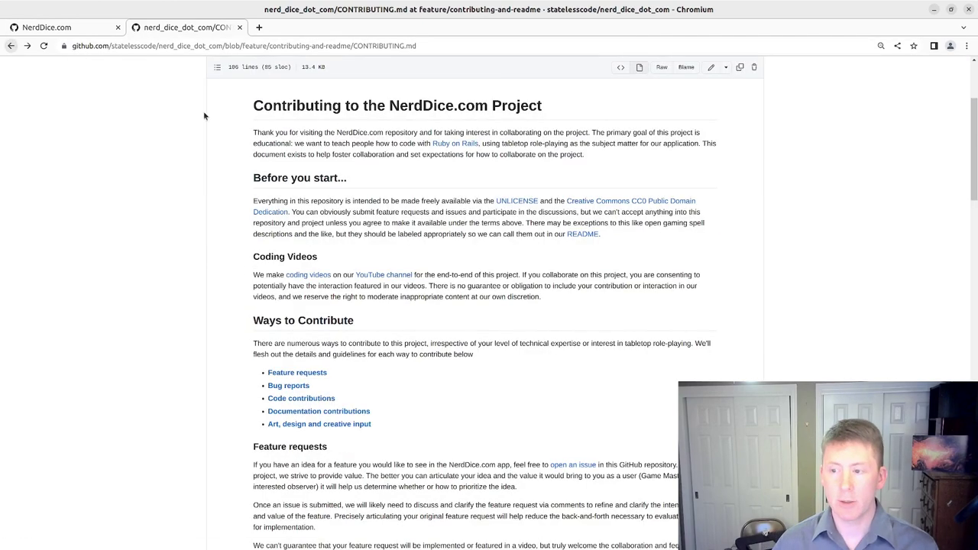
Open the repository root on the feature/contributing-and-readme branch and look over its file list and README section
scroll(509, 175, up, 3)
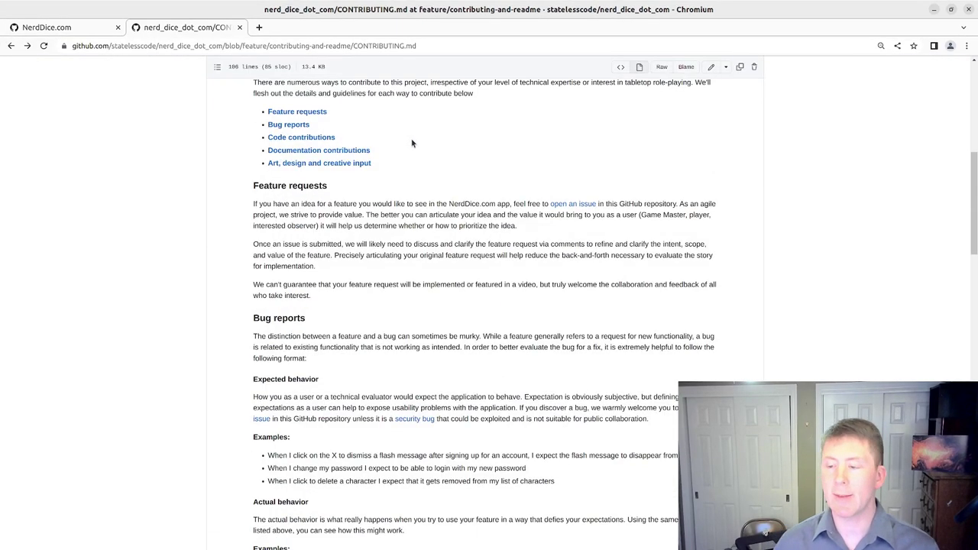
scroll(410, 141, up, 5)
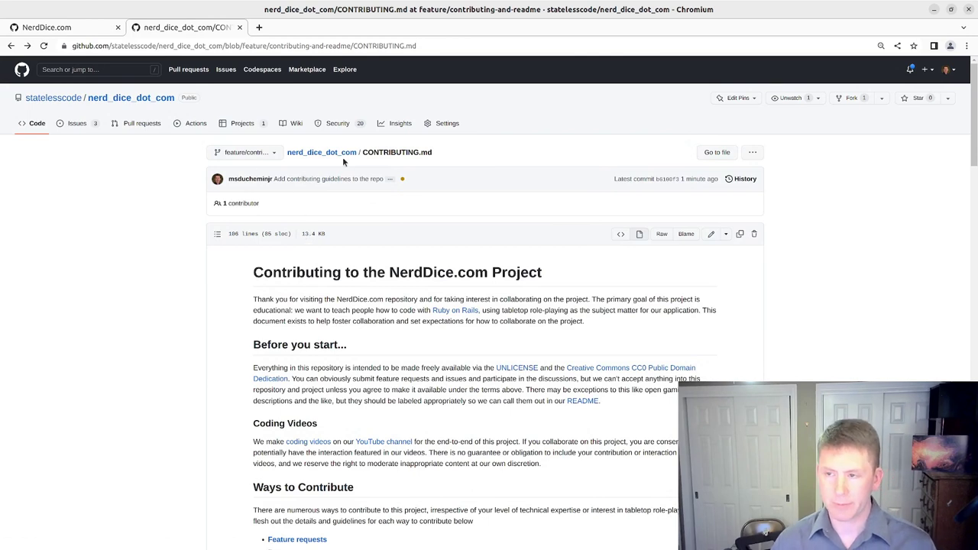
mouse_move(250, 179)
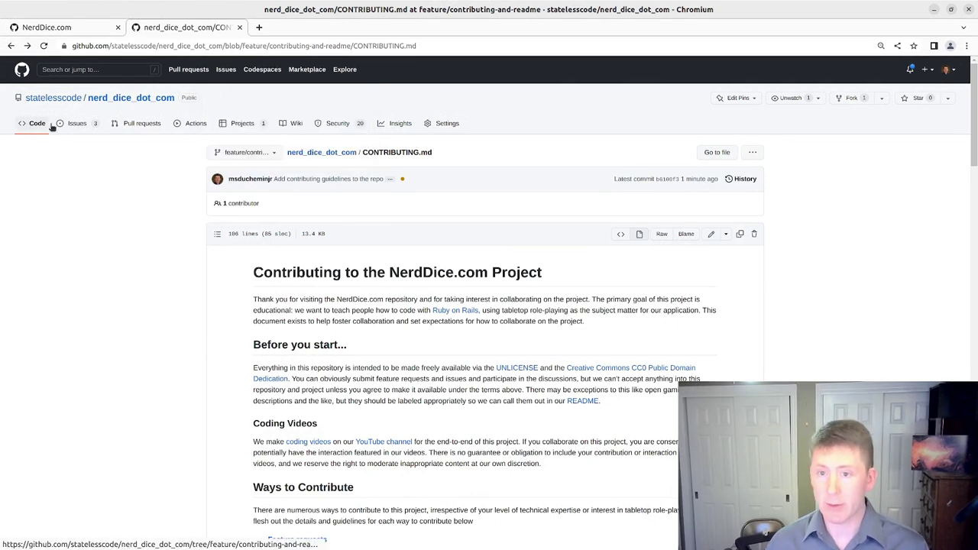
click(310, 155)
scroll(338, 232, down, 10)
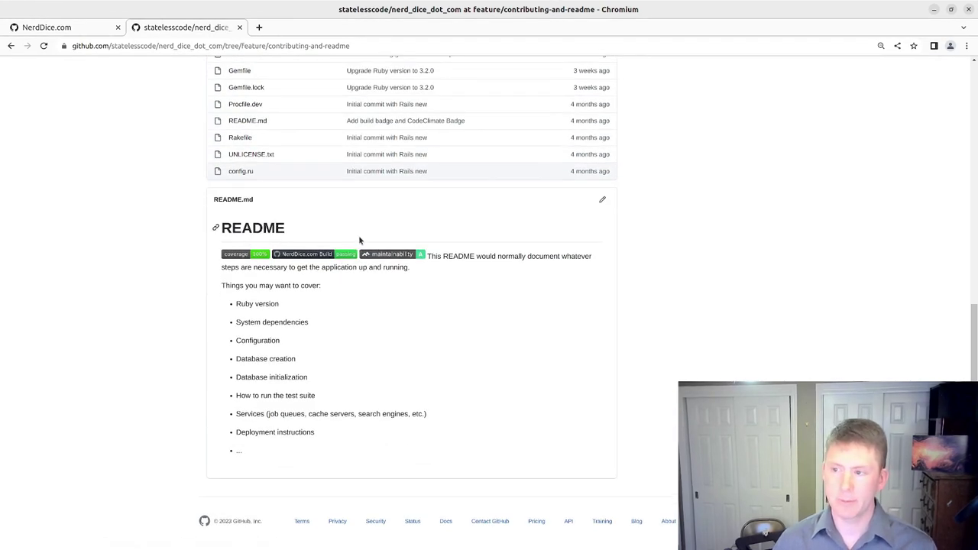
scroll(310, 265, up, 3)
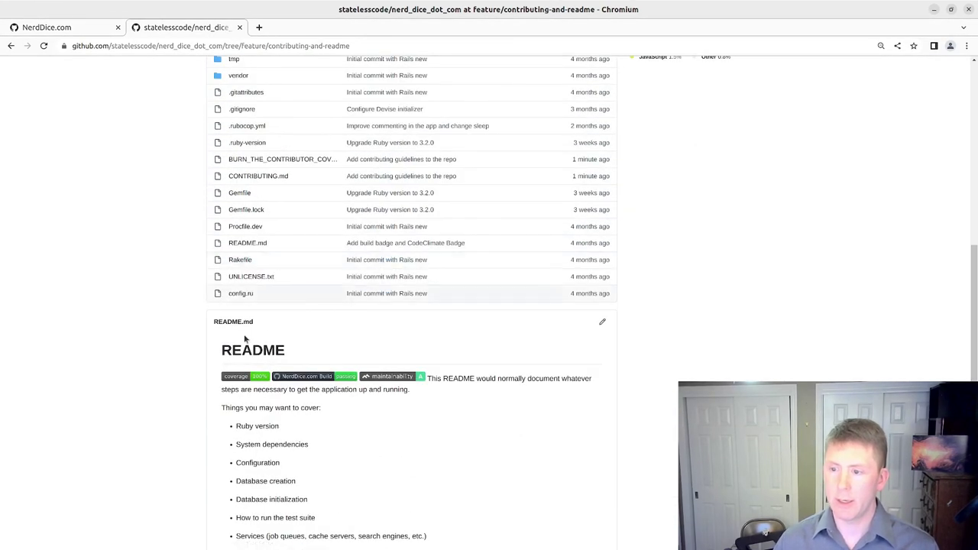
Open README.md's raw text, copy all of it and return to the rendered file page
click(246, 243)
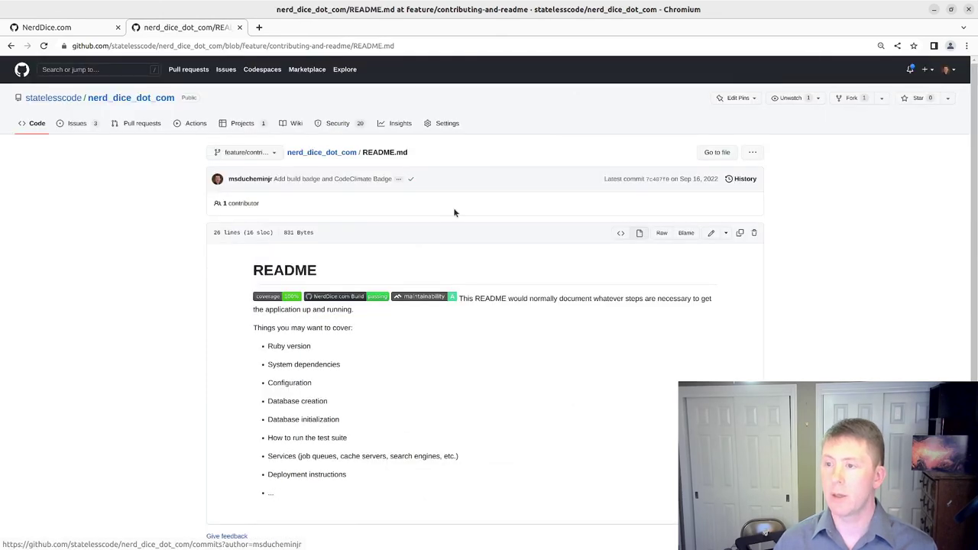
click(657, 232)
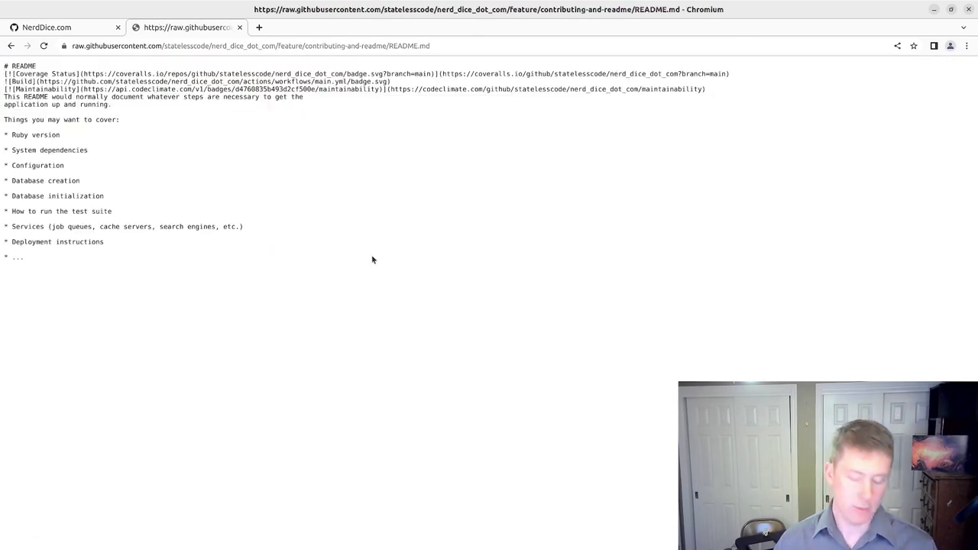
key(ctrl+a)
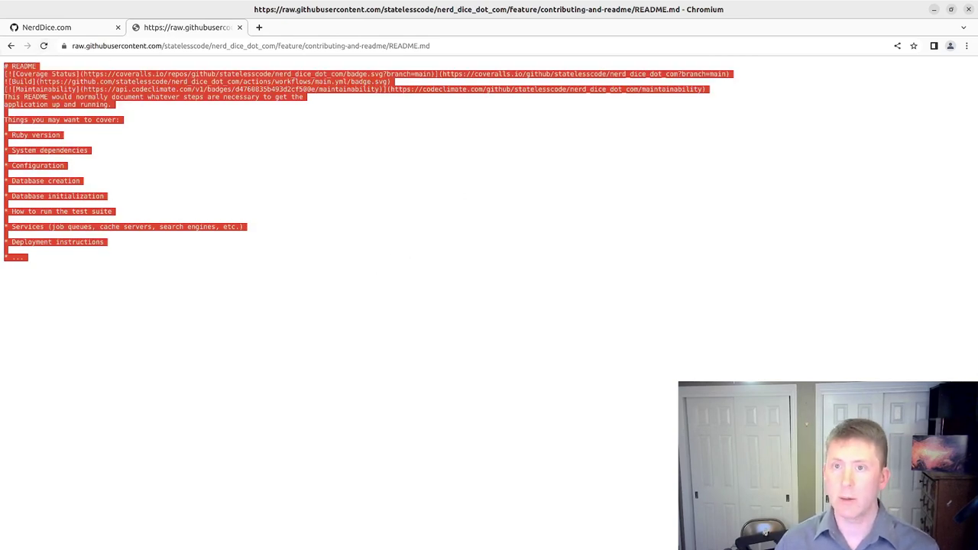
click(11, 46)
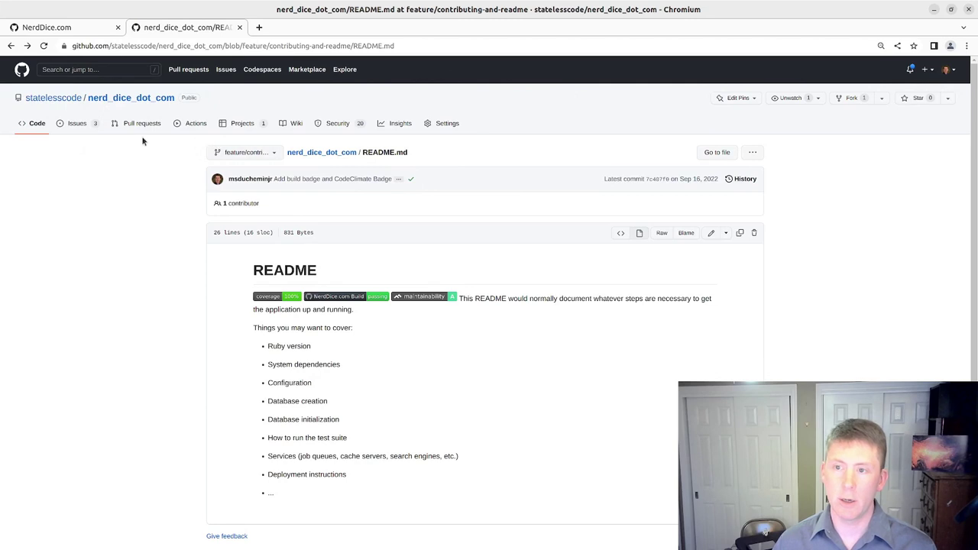
Open issue #28, "Update the README to reference videos", and paste the copied README markdown into a new comment
click(77, 123)
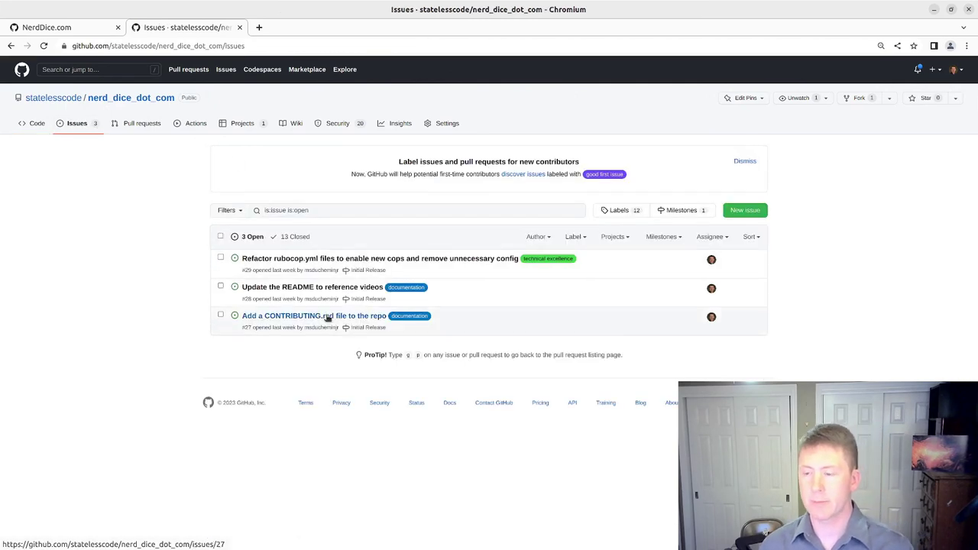
click(283, 287)
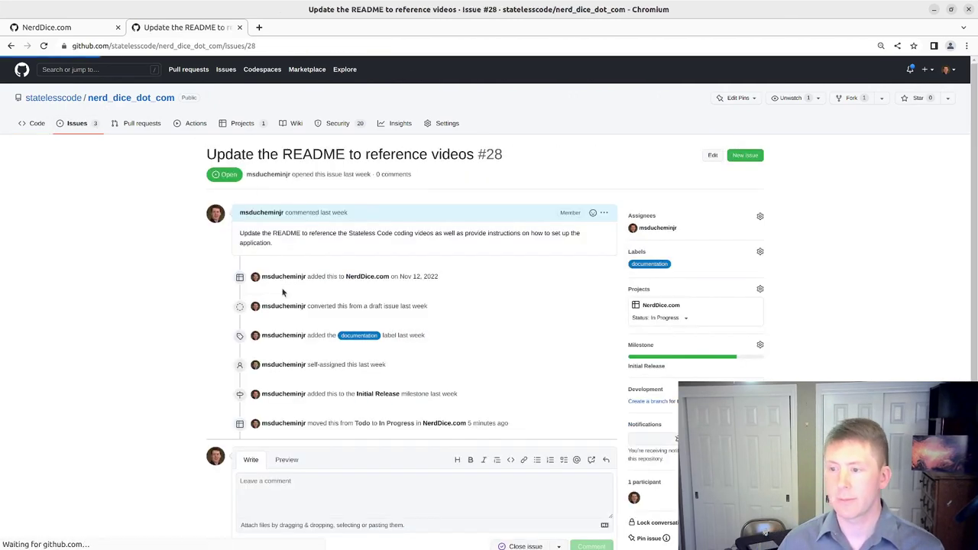
scroll(314, 315, down, 2)
click(284, 387)
key(ctrl+v)
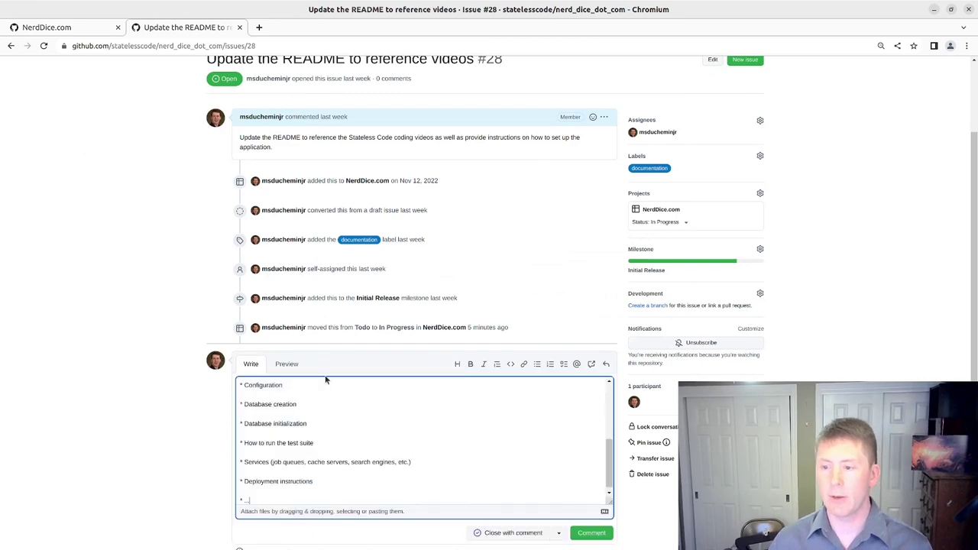
Preview how the pasted README renders in the comment and return to editing its markdown
scroll(325, 380, down, 2)
click(286, 282)
scroll(294, 328, down, 3)
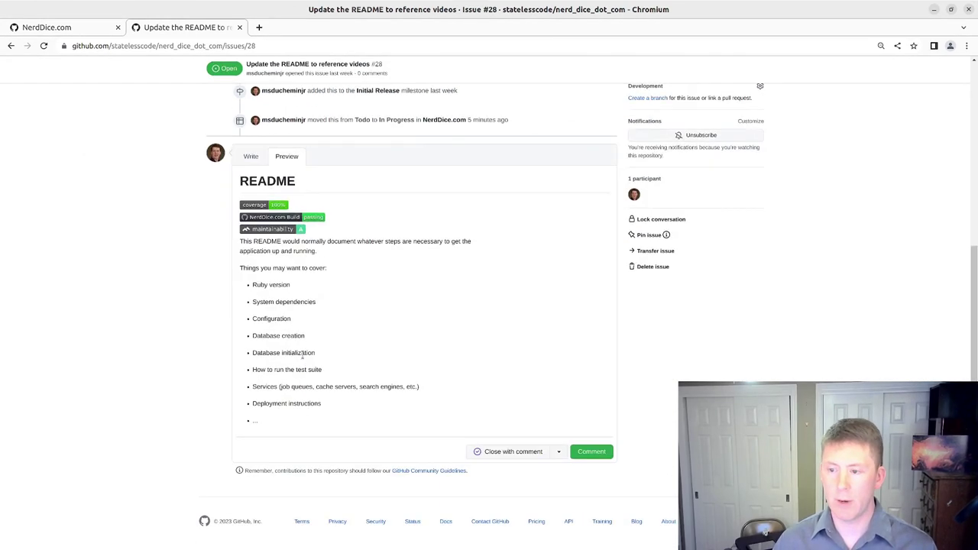
scroll(290, 337, up, 4)
scroll(271, 321, down, 4)
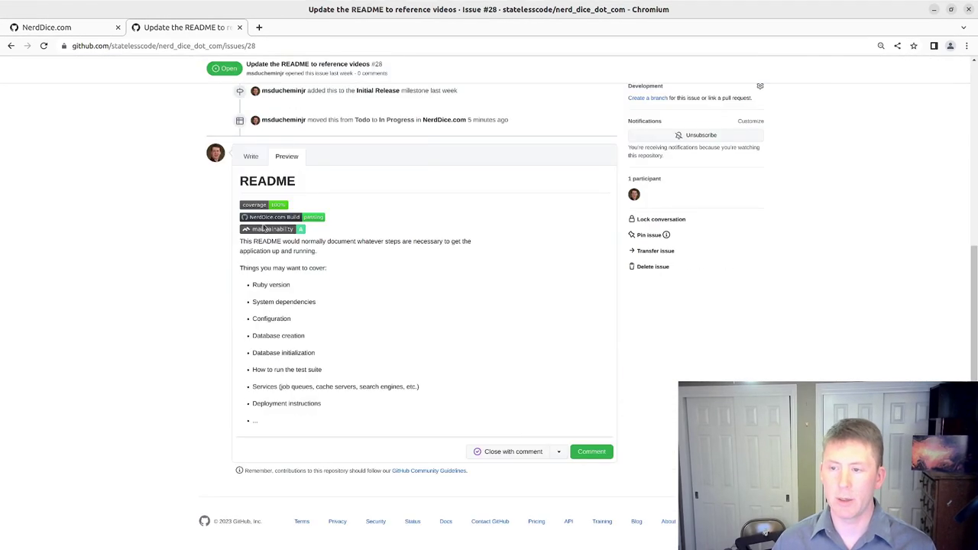
click(252, 159)
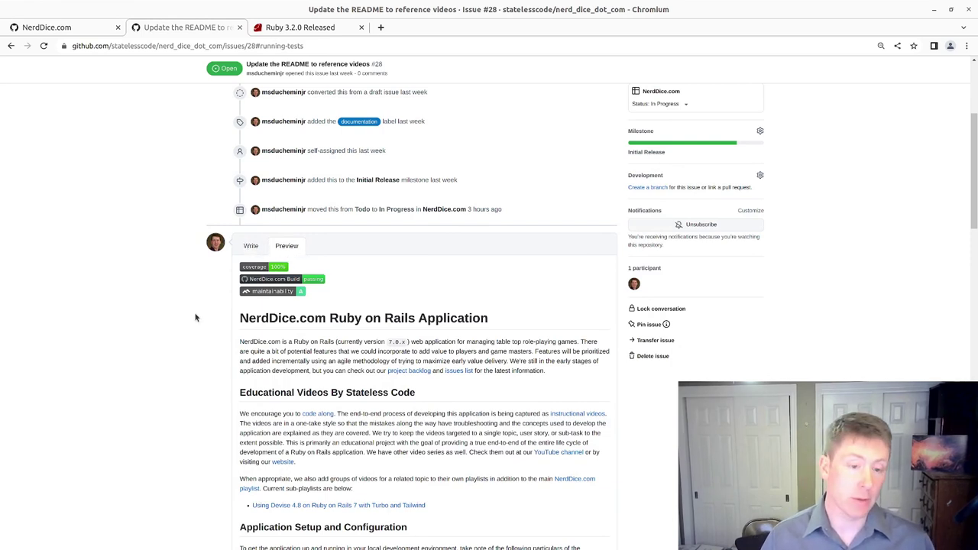
Skim the rendered preview of the rewritten README and copy its entire markdown from the comment editor
scroll(303, 303, down, 5)
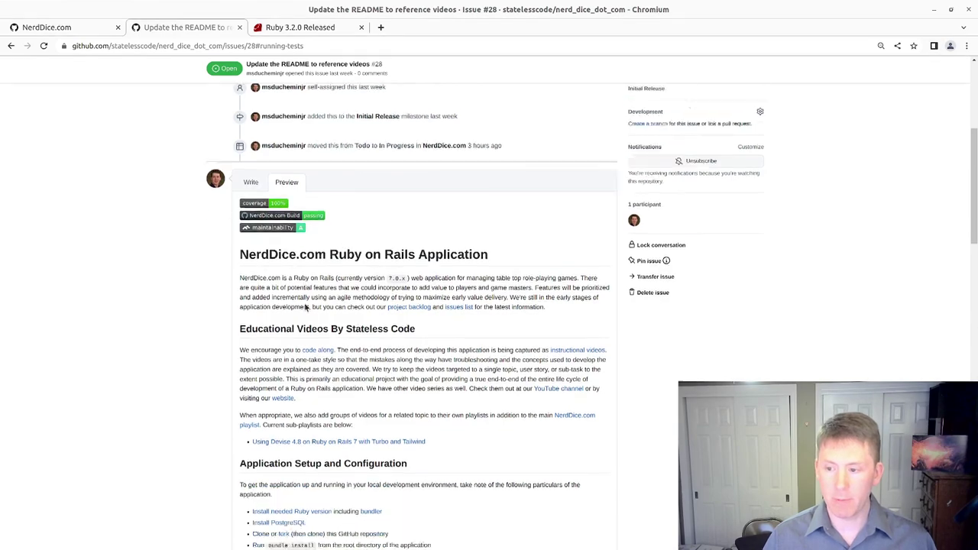
scroll(303, 303, down, 4)
scroll(304, 303, up, 10)
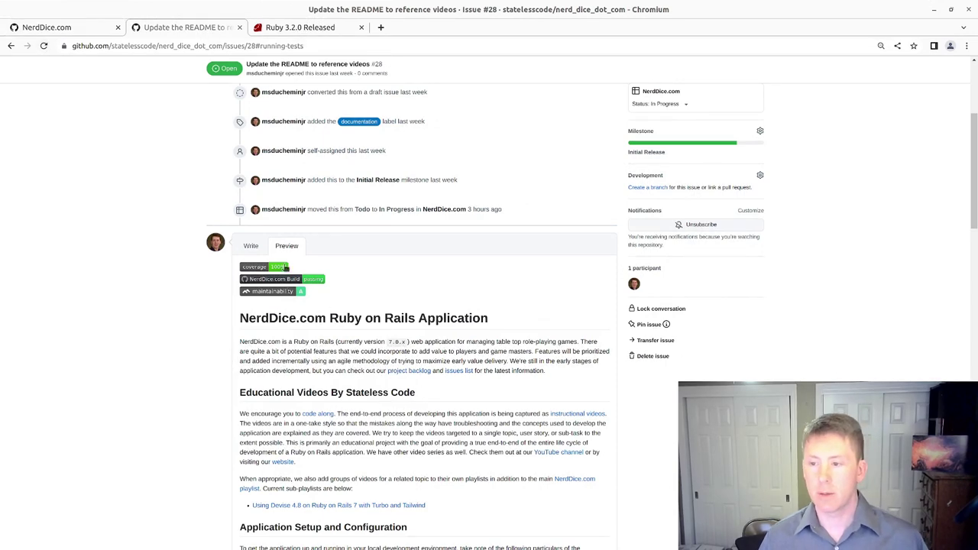
click(251, 246)
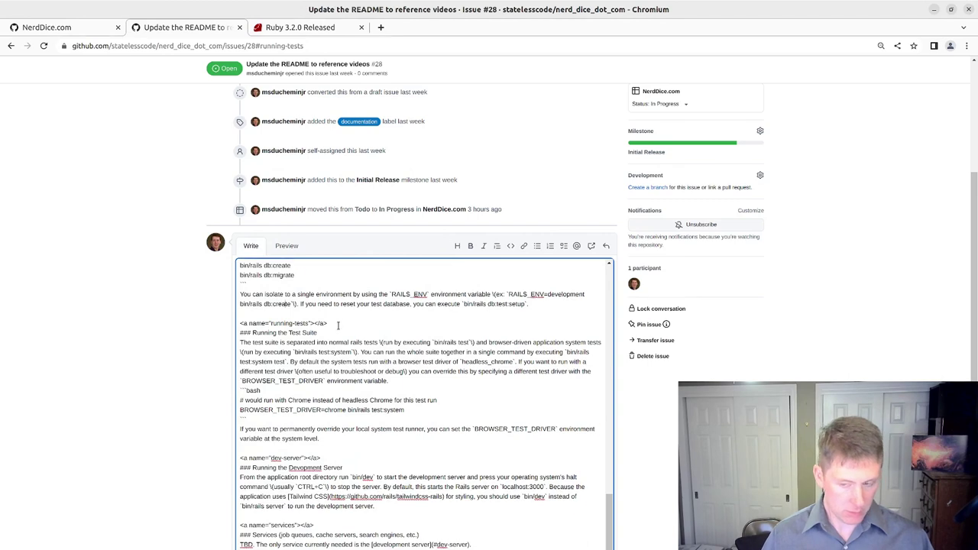
key(ctrl+a)
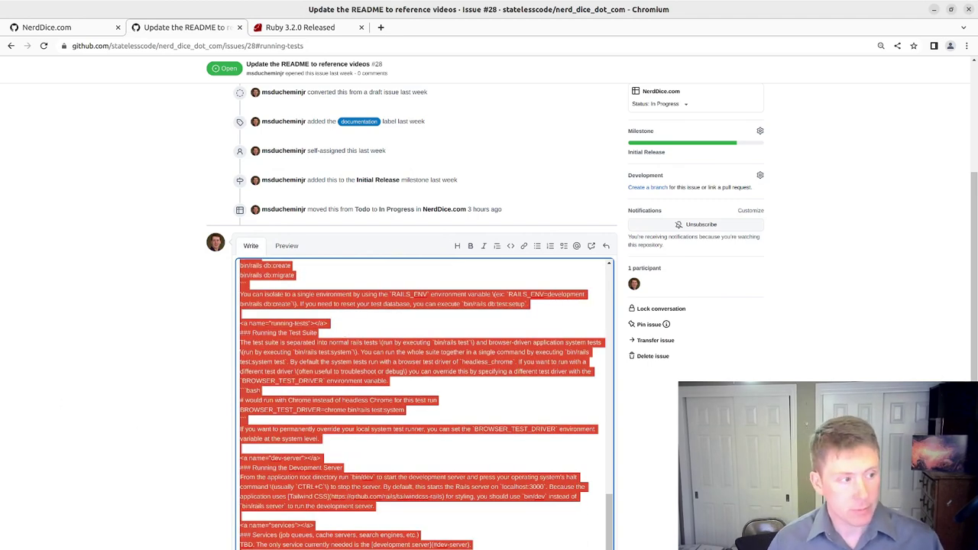
Switch to Visual Studio Code, open README.md and review the default Rails topics, from Ruby version to Deployment instructions
key(alt+Tab)
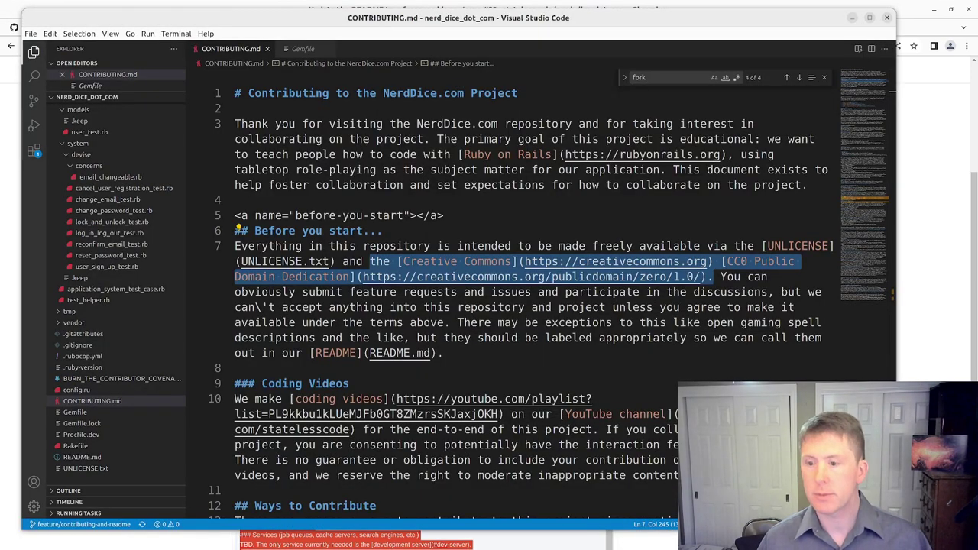
click(76, 457)
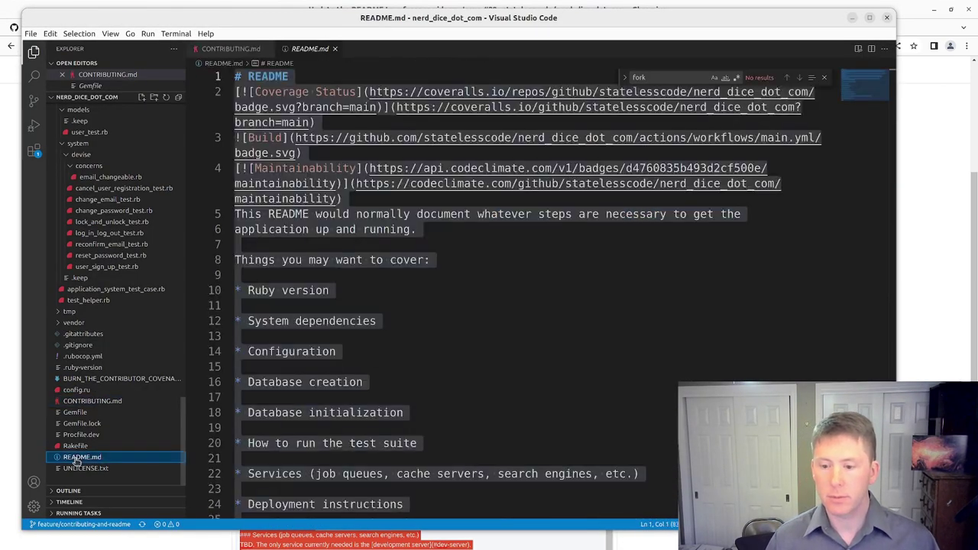
click(374, 350)
scroll(342, 270, down, 5)
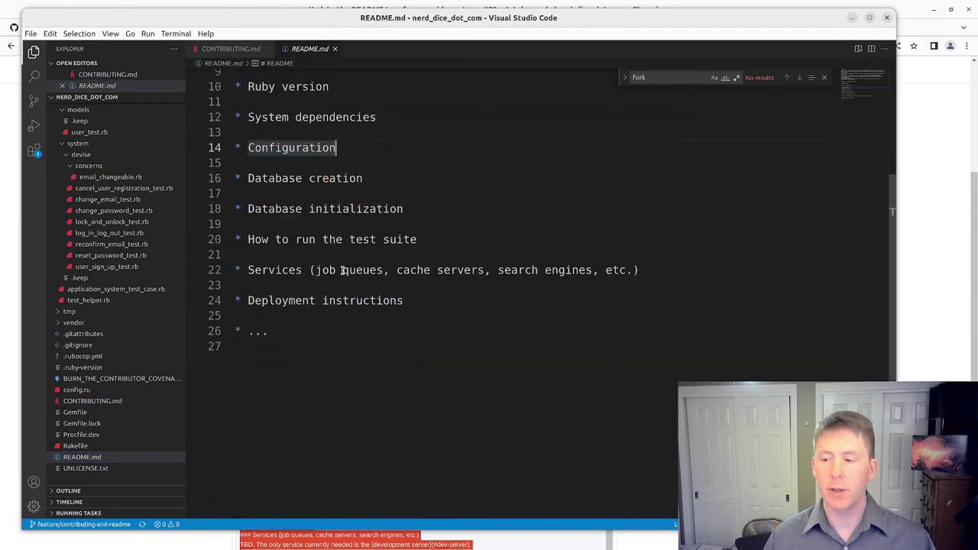
scroll(325, 271, up, 4)
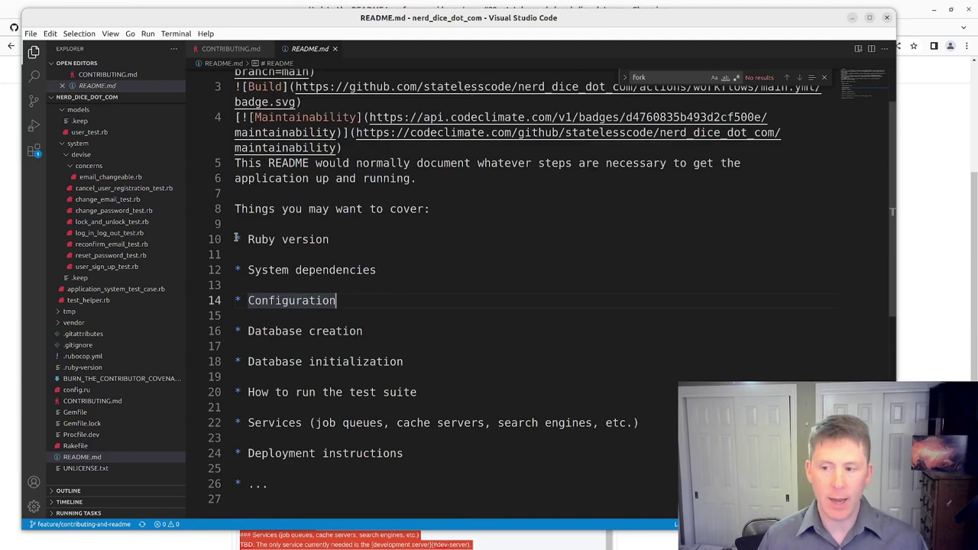
drag(247, 239, 328, 240)
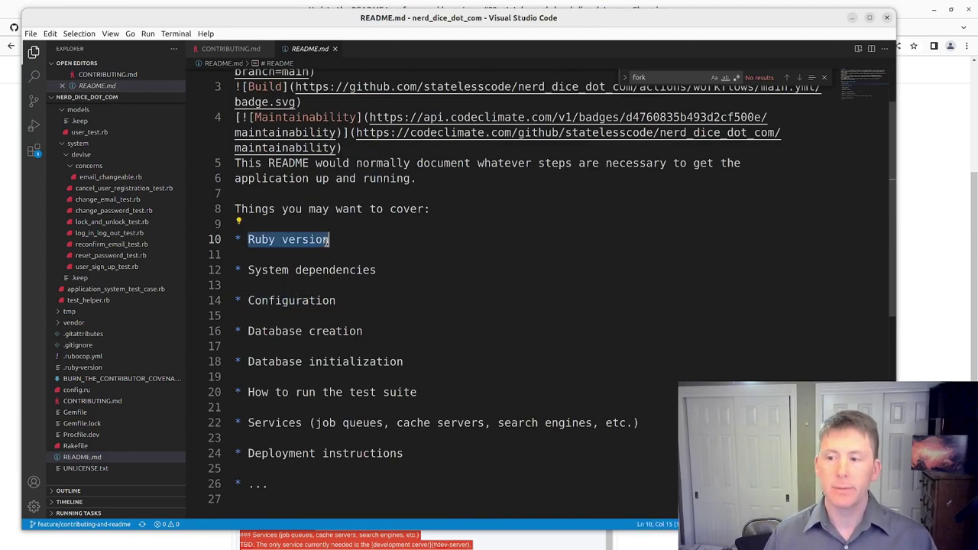
click(329, 240)
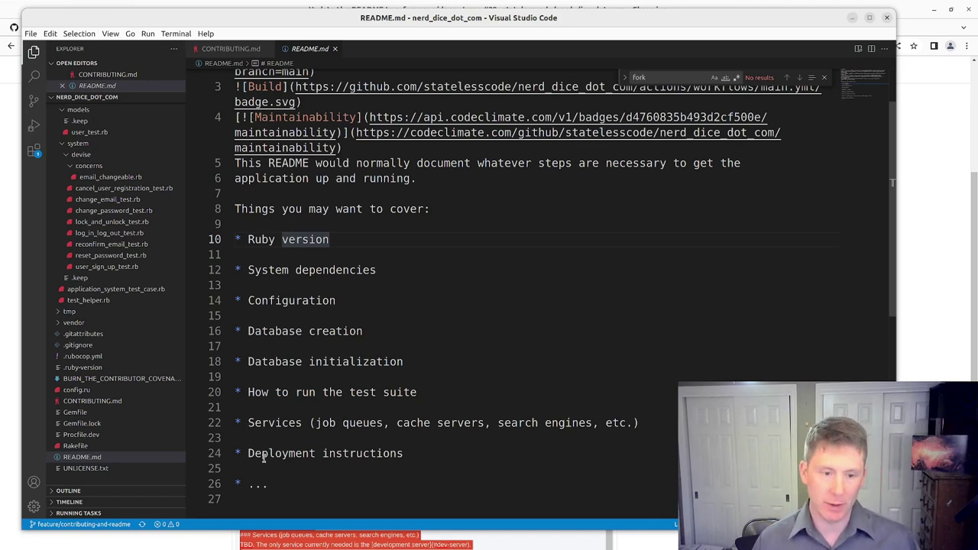
scroll(263, 457, down, 1)
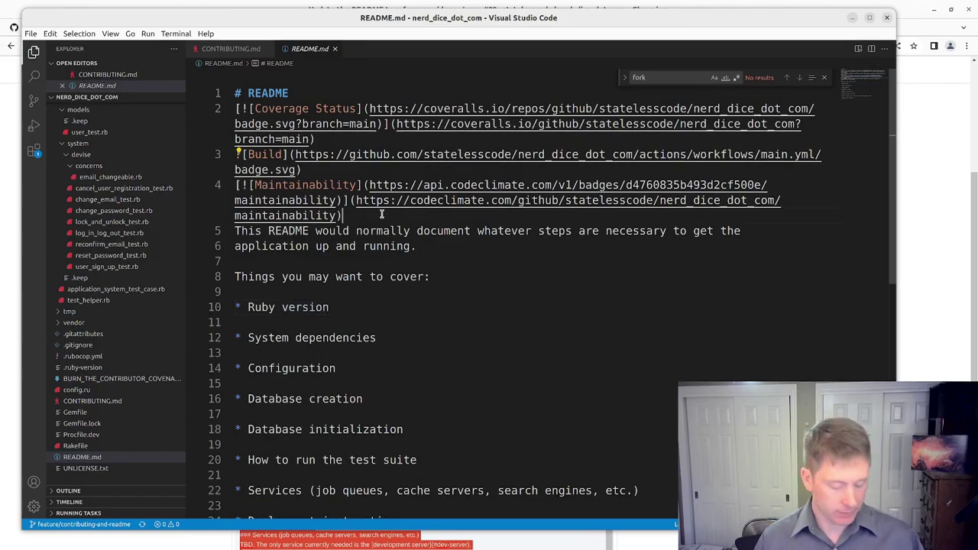
Replace the entire content of README.md with the copied markdown and skim the sections through Secrets Configuration
key(ctrl+a)
key(ctrl+v)
scroll(382, 214, up, 20)
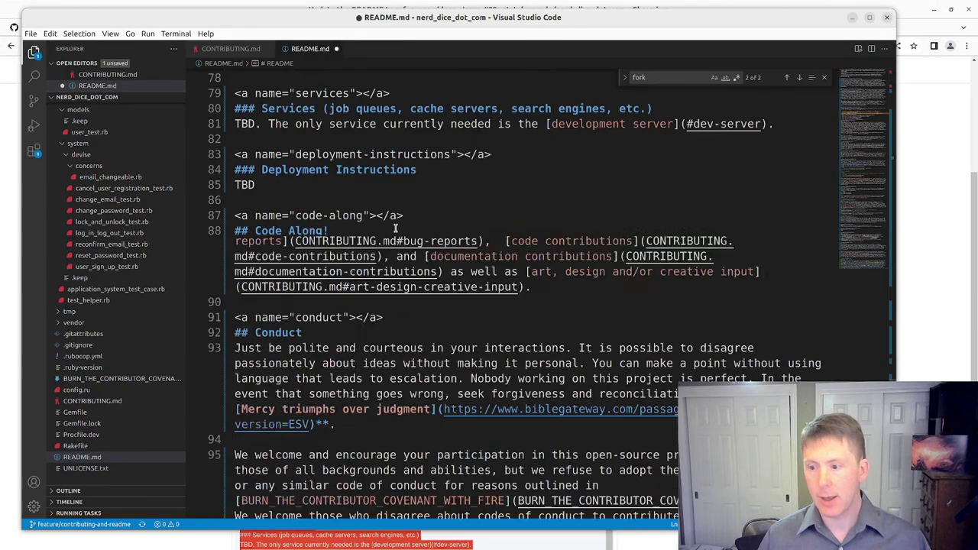
scroll(396, 223, up, 1)
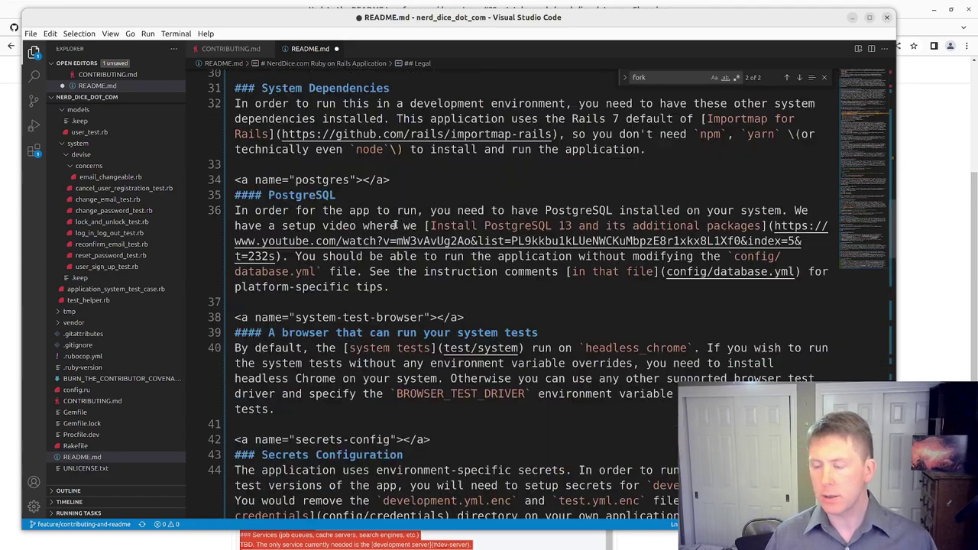
scroll(396, 223, down, 4)
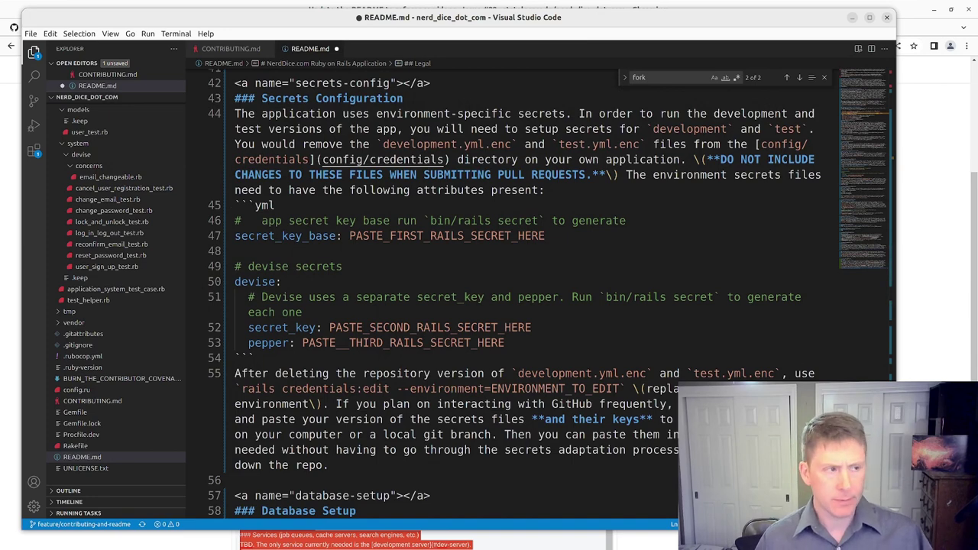
Switch to Chromium, render the README comment's preview and read its introduction, Educational Videos and Application Setup and Configuration sections
key(alt+Tab)
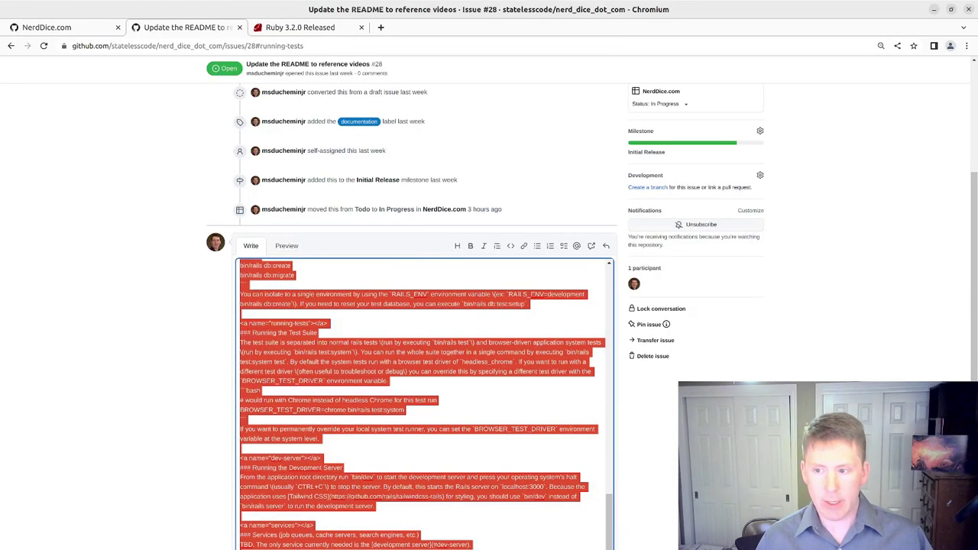
click(284, 245)
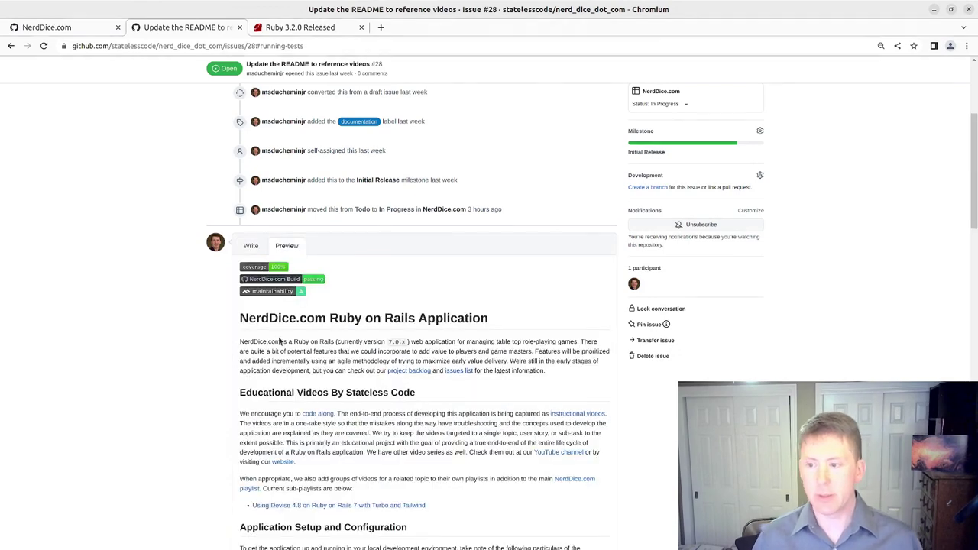
scroll(321, 269, down, 3)
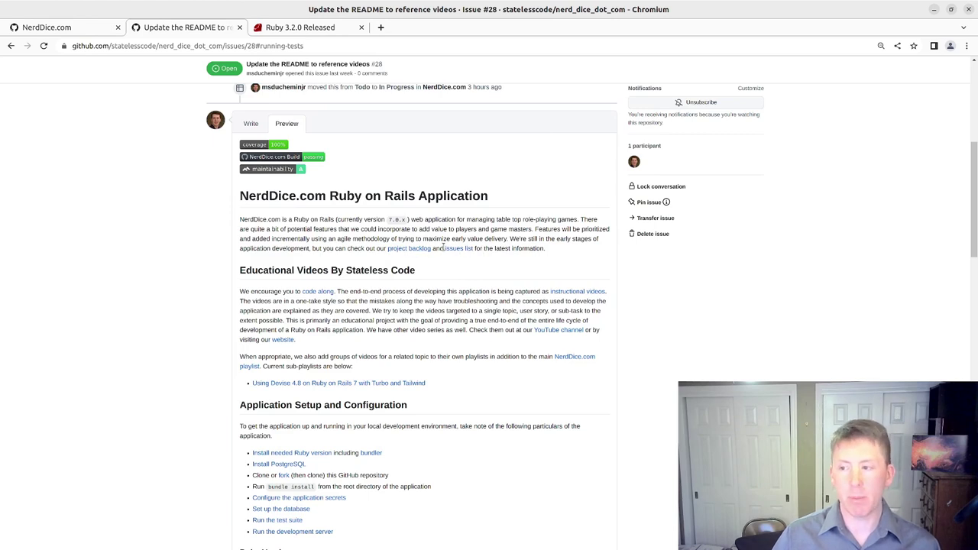
scroll(321, 260, down, 2)
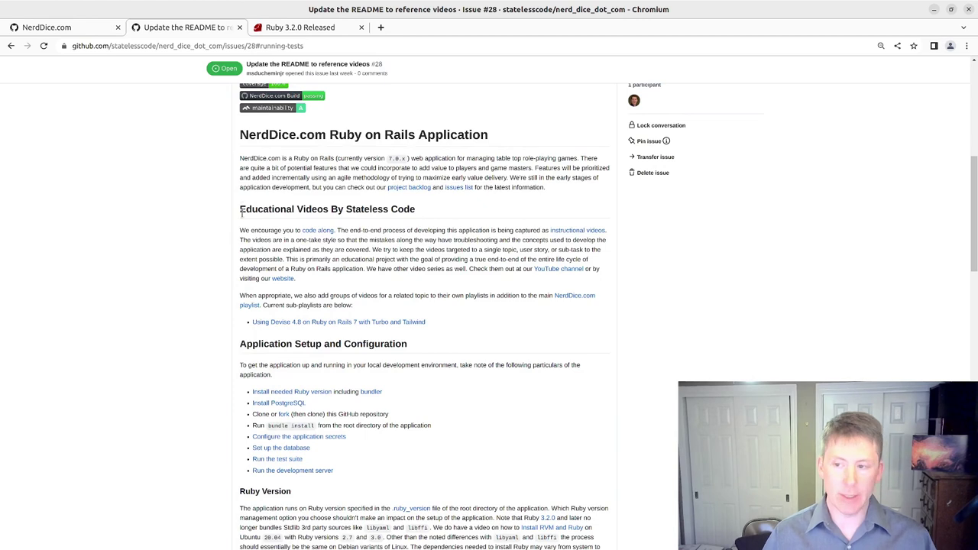
scroll(256, 226, down, 2)
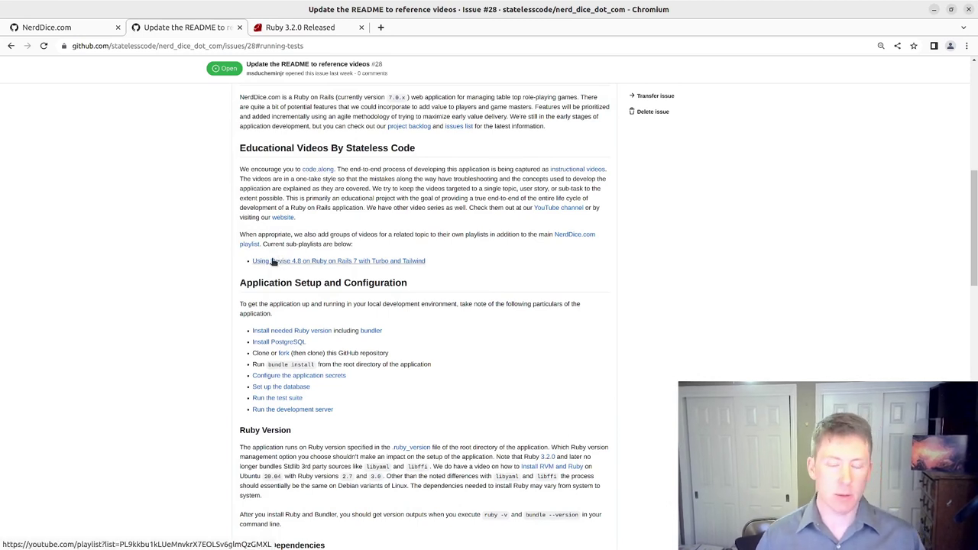
scroll(274, 261, down, 2)
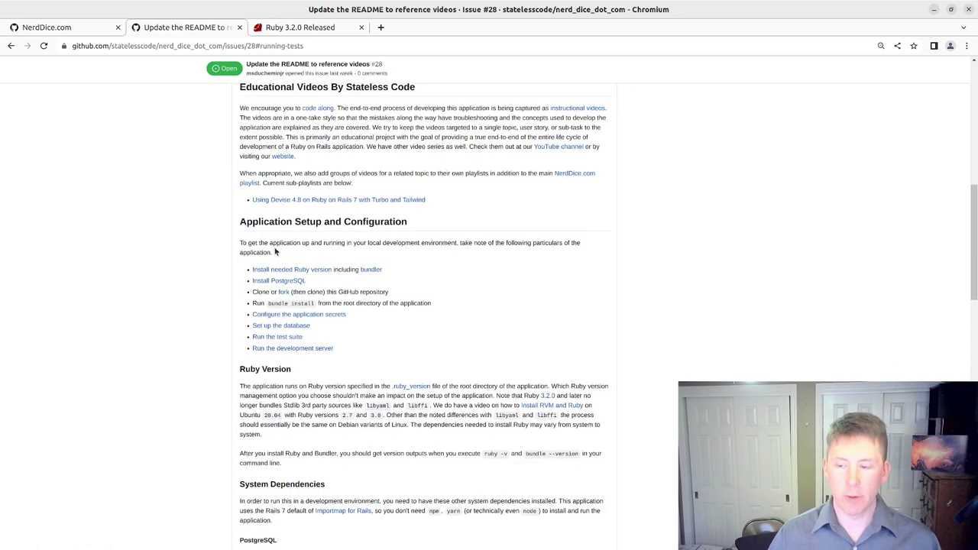
scroll(275, 252, down, 2)
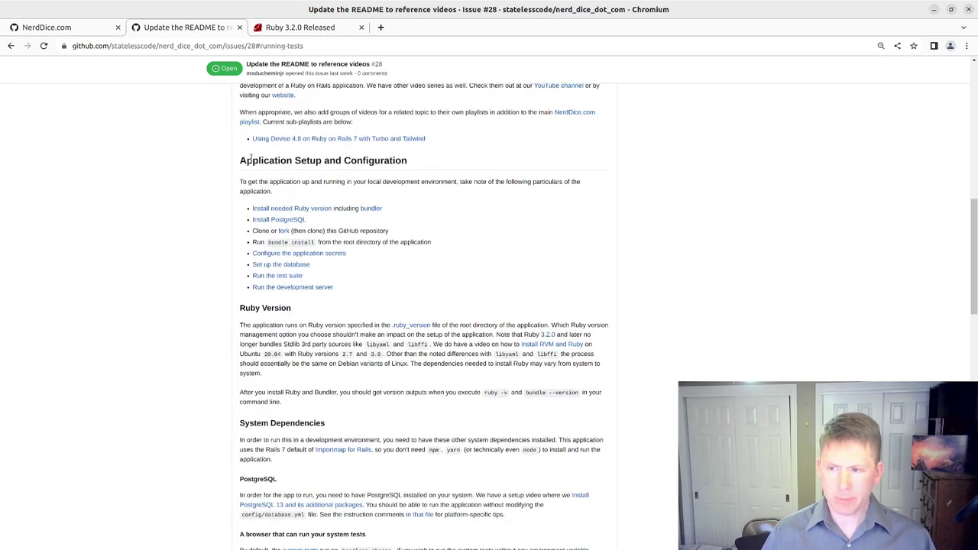
scroll(259, 191, down, 2)
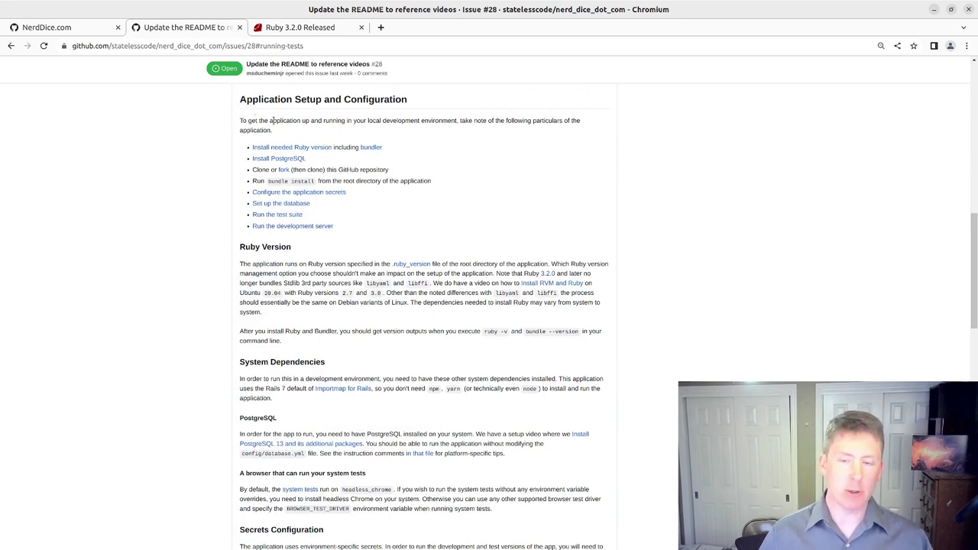
Test the "Install needed Ruby version" and "bundler" anchor links in the preview, returning to the setup list each time
click(313, 150)
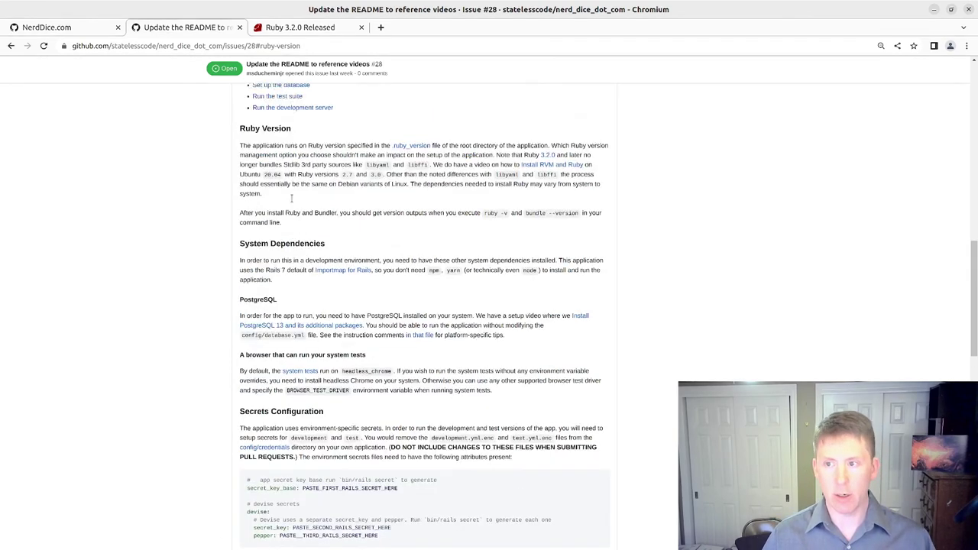
scroll(294, 203, up, 4)
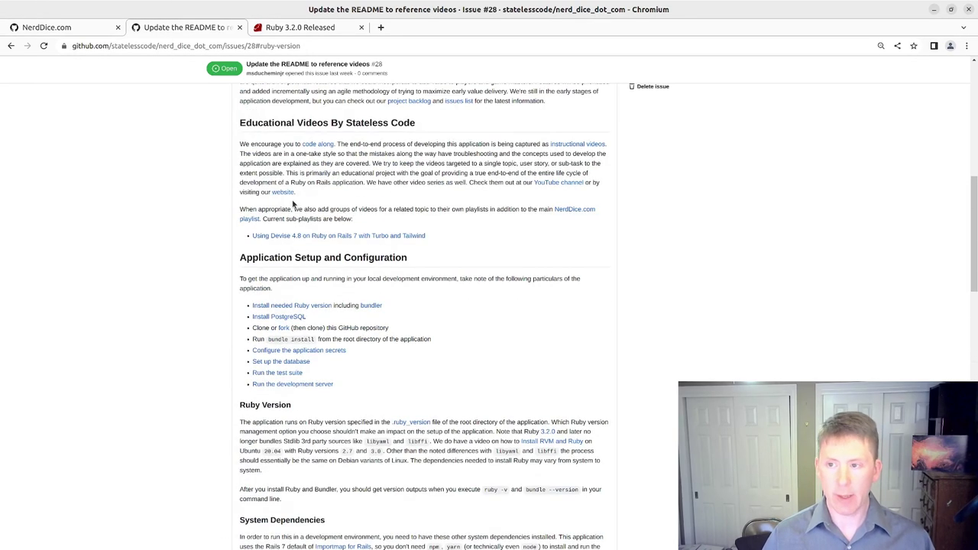
click(365, 306)
scroll(359, 260, up, 4)
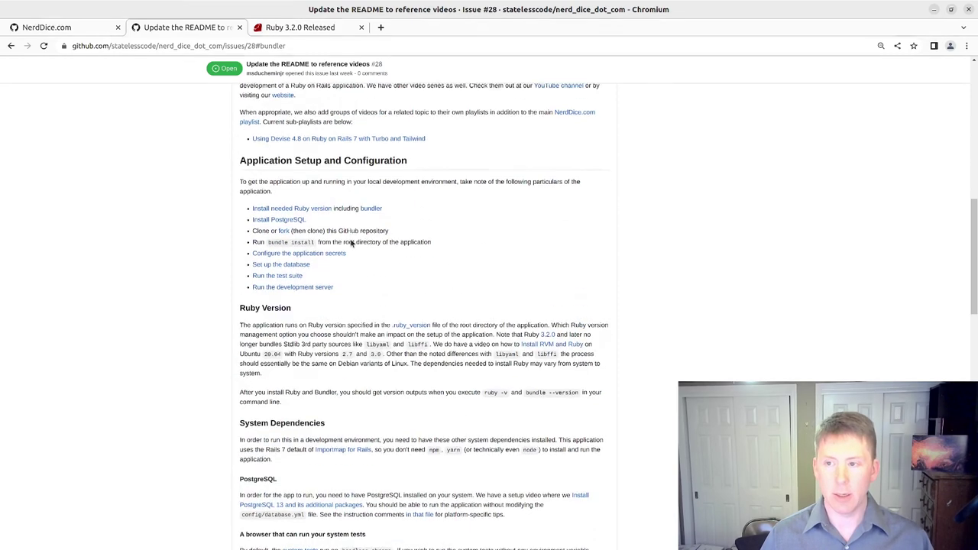
Review the setup list, follow its "Configure the application secrets" link and read from Secrets Configuration through Running the Test Suite
scroll(295, 176, up, 1)
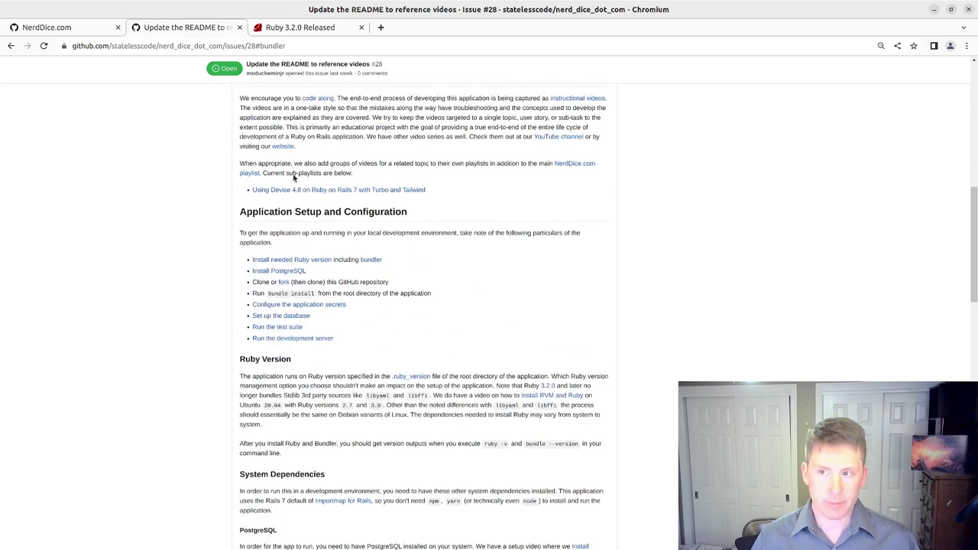
scroll(290, 183, down, 1)
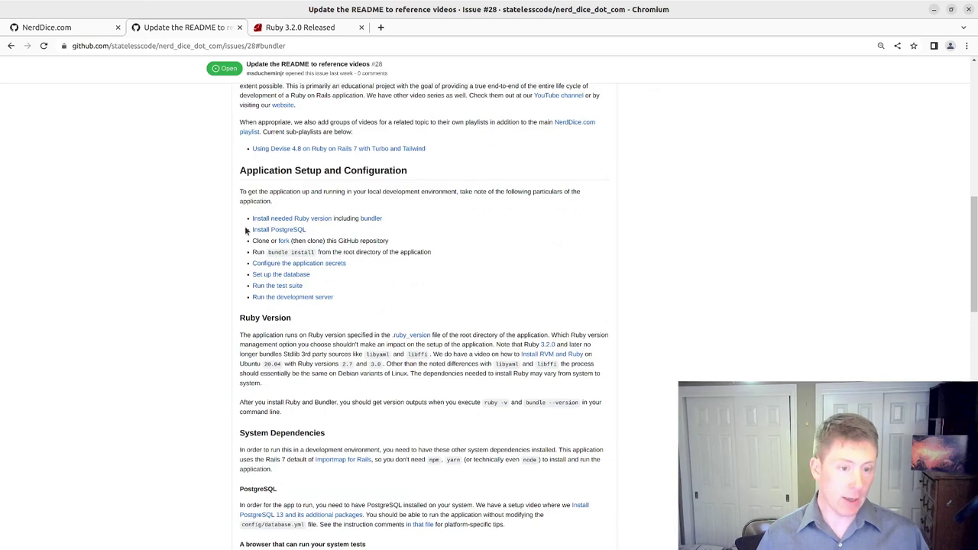
scroll(275, 232, down, 2)
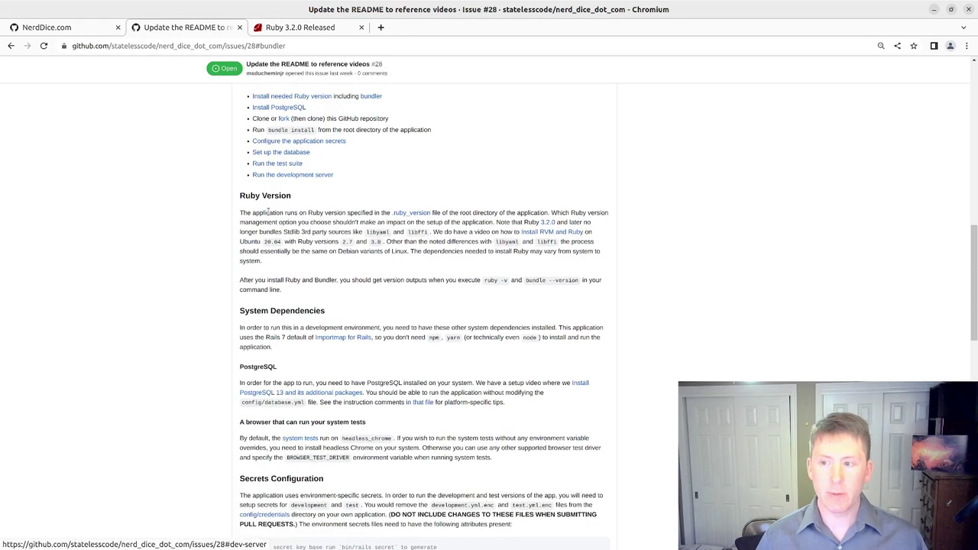
click(301, 144)
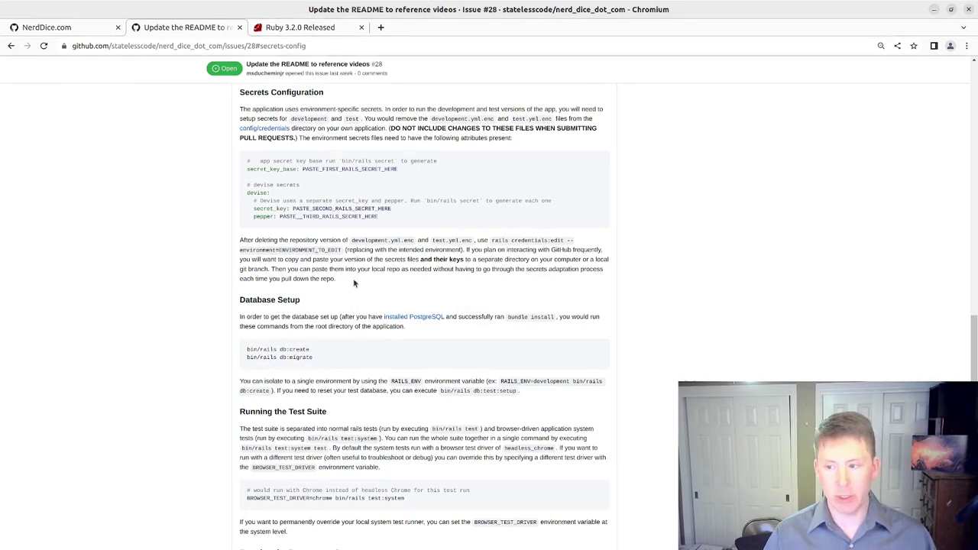
scroll(308, 267, down, 1)
scroll(225, 233, down, 1)
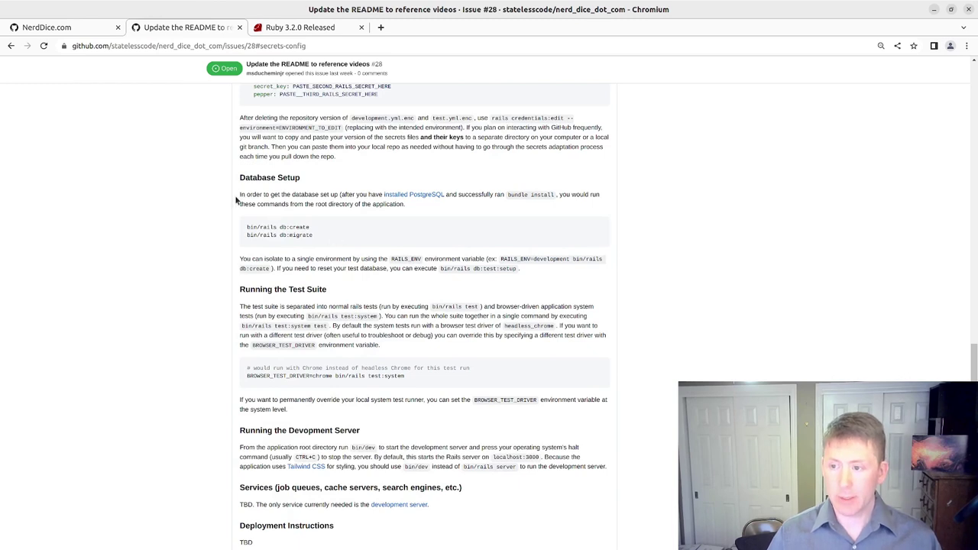
scroll(237, 200, down, 1)
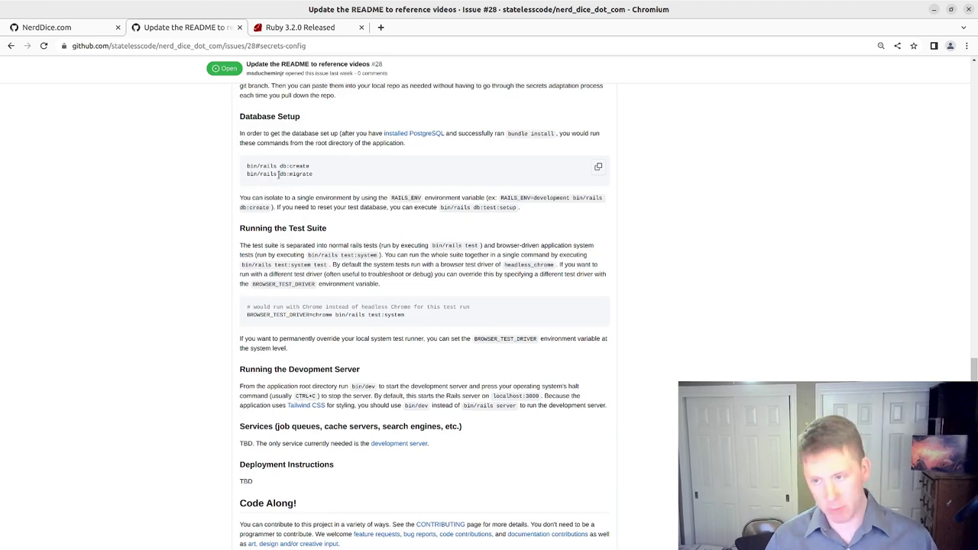
scroll(278, 175, down, 2)
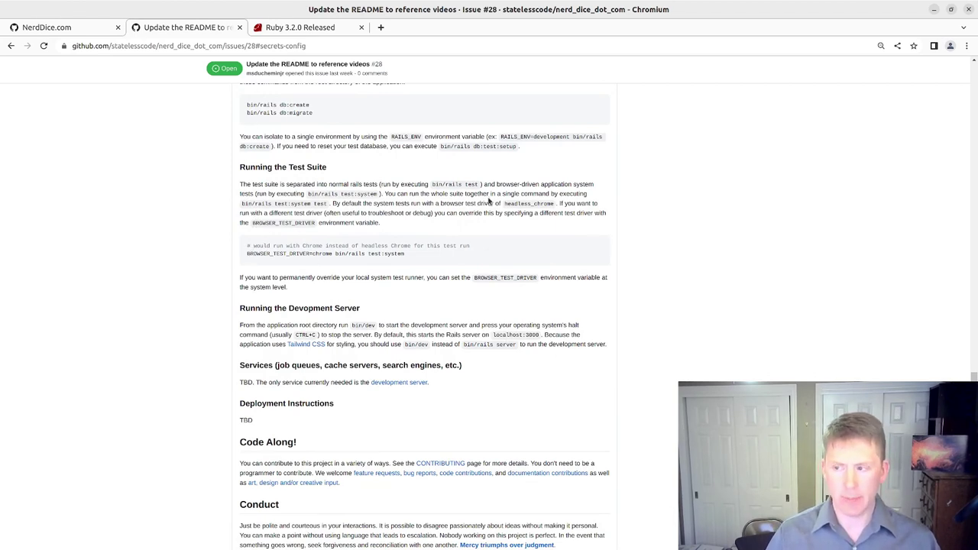
Revisit the preview's Ruby Version and System Dependencies sections, examining the PostgreSQL setup links and the browser requirement for system tests
scroll(347, 255, up, 8)
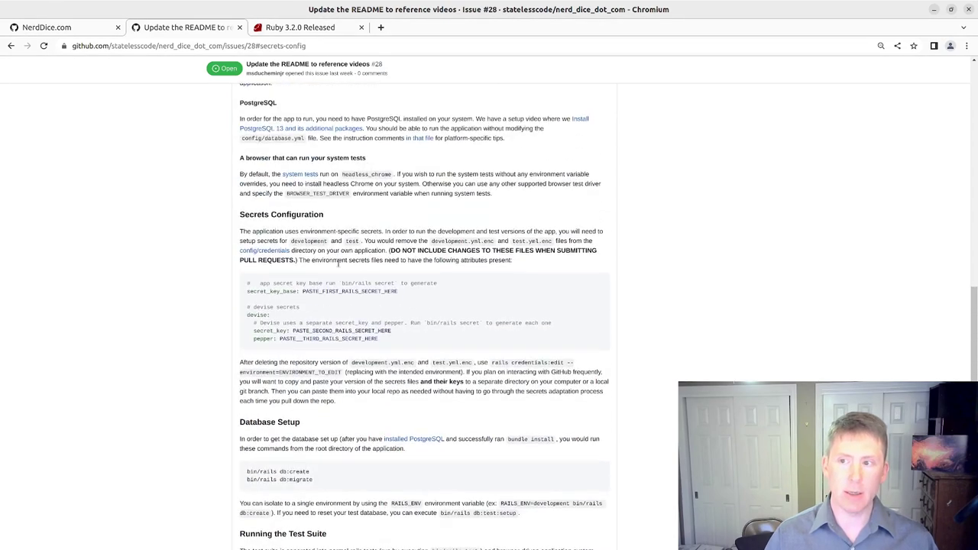
scroll(338, 262, up, 7)
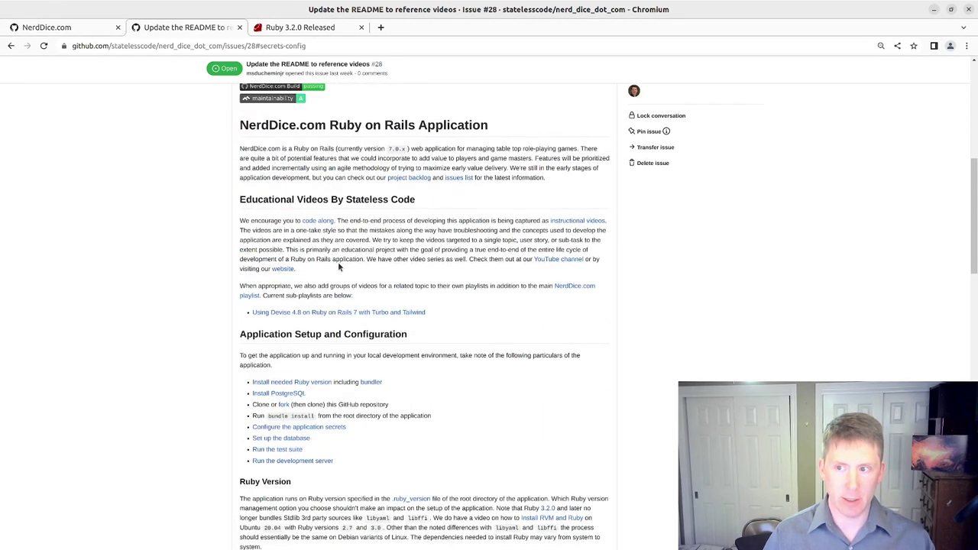
scroll(338, 262, down, 7)
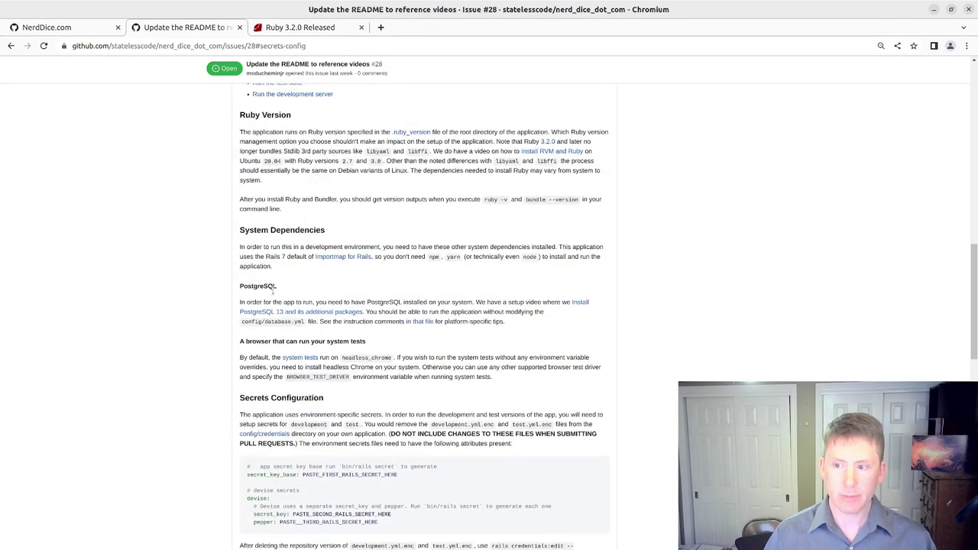
scroll(271, 302, down, 2)
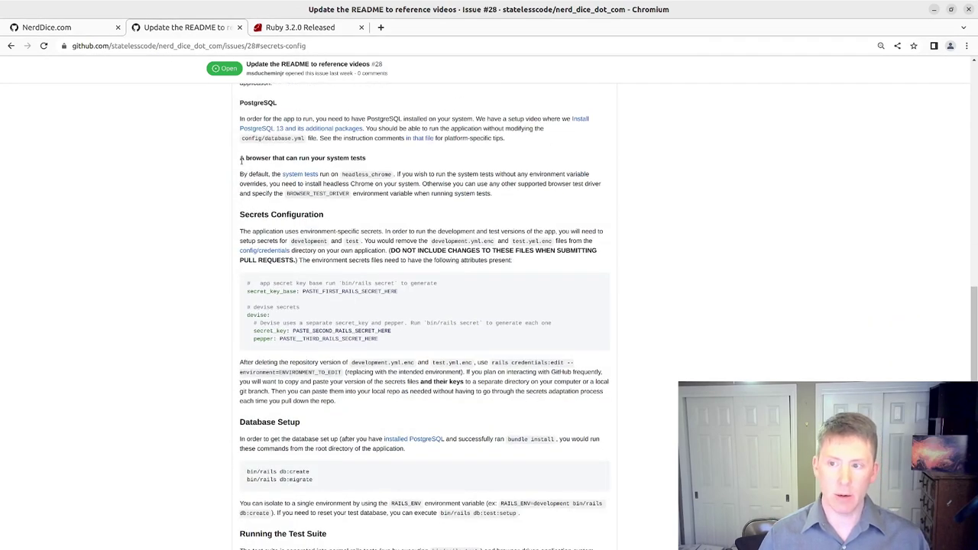
drag(241, 159, 375, 162)
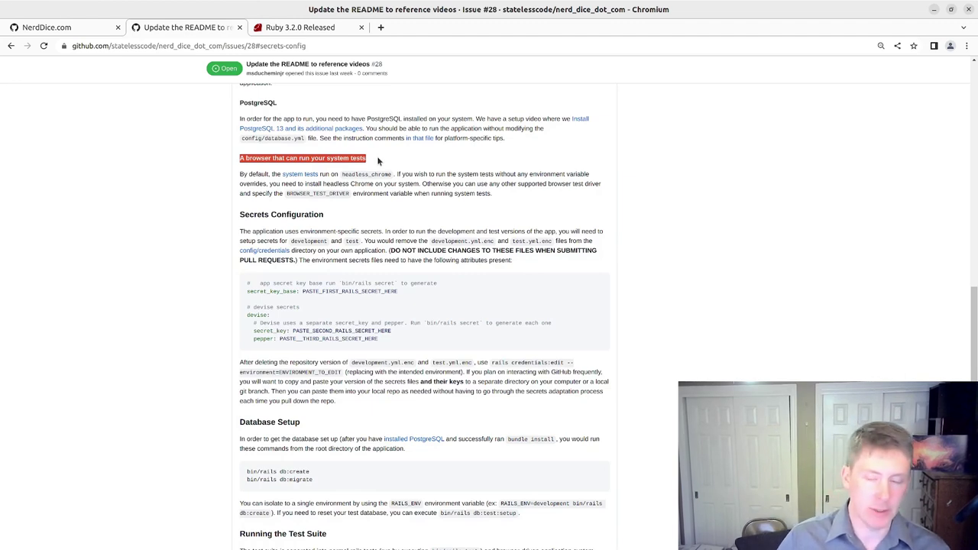
click(377, 161)
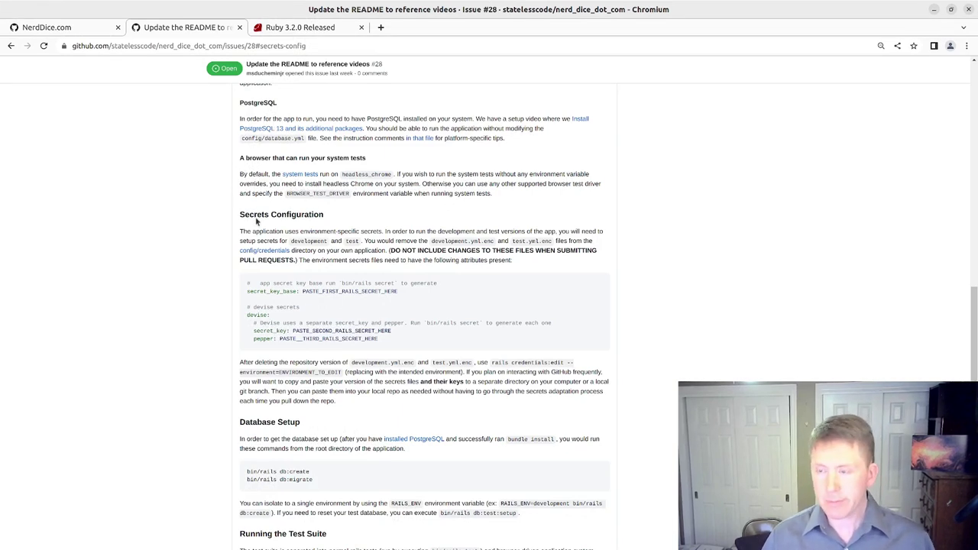
scroll(232, 157, up, 1)
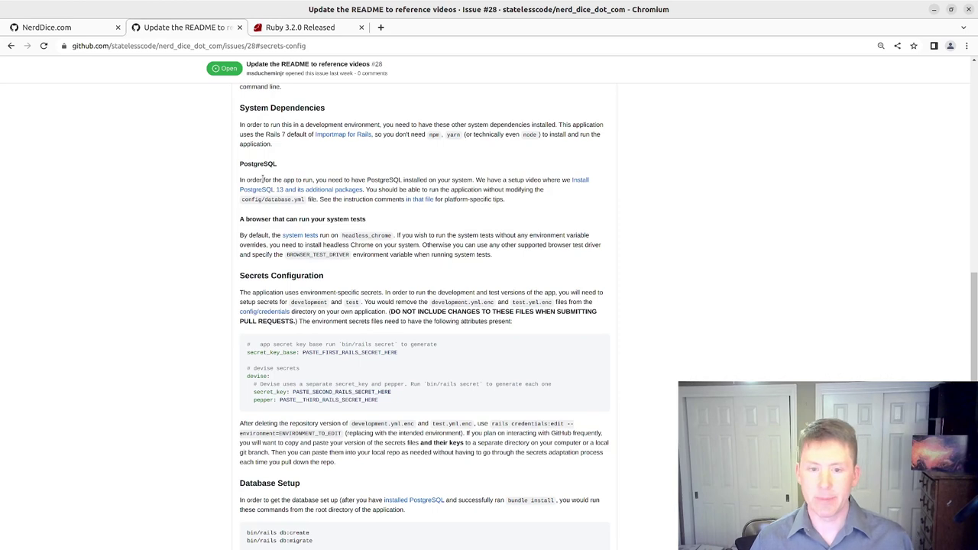
scroll(207, 245, down, 2)
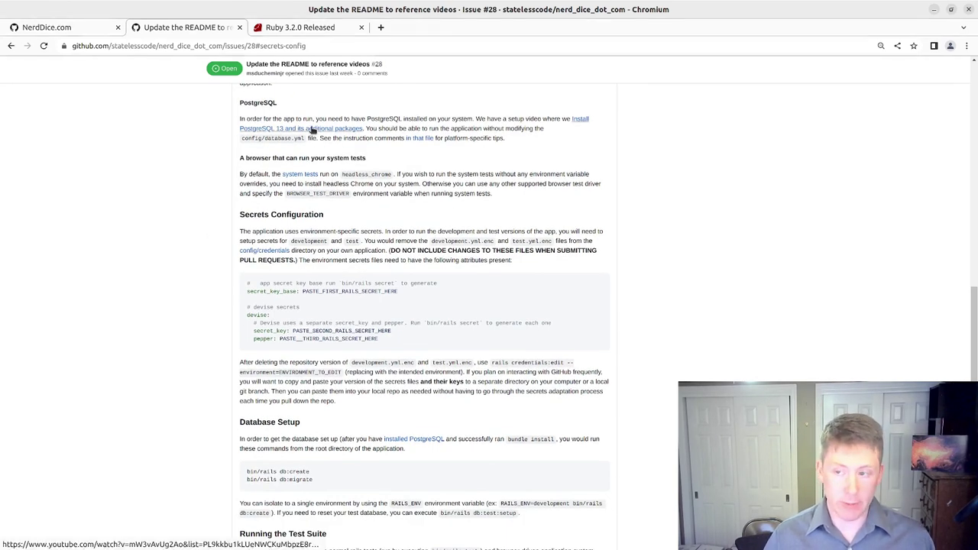
scroll(311, 128, up, 5)
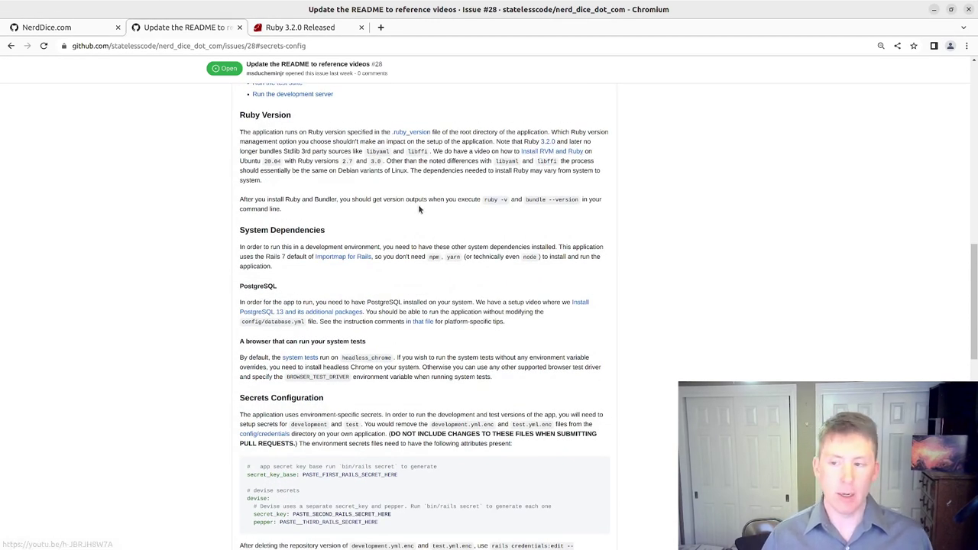
scroll(416, 208, down, 1)
scroll(412, 215, down, 2)
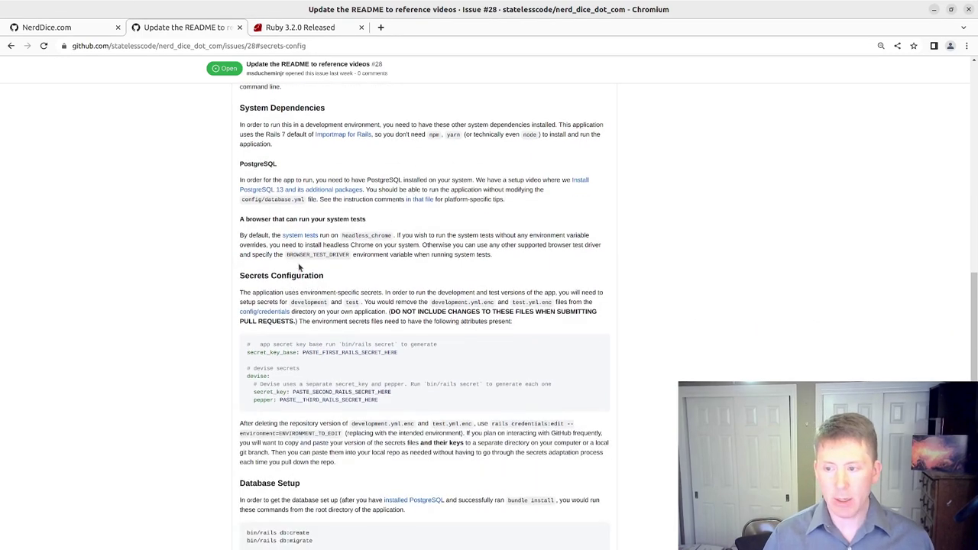
Read the preview's closing sections, from Running the Development Server through Code Along, Conduct and Legal
scroll(281, 247, down, 7)
scroll(249, 237, down, 5)
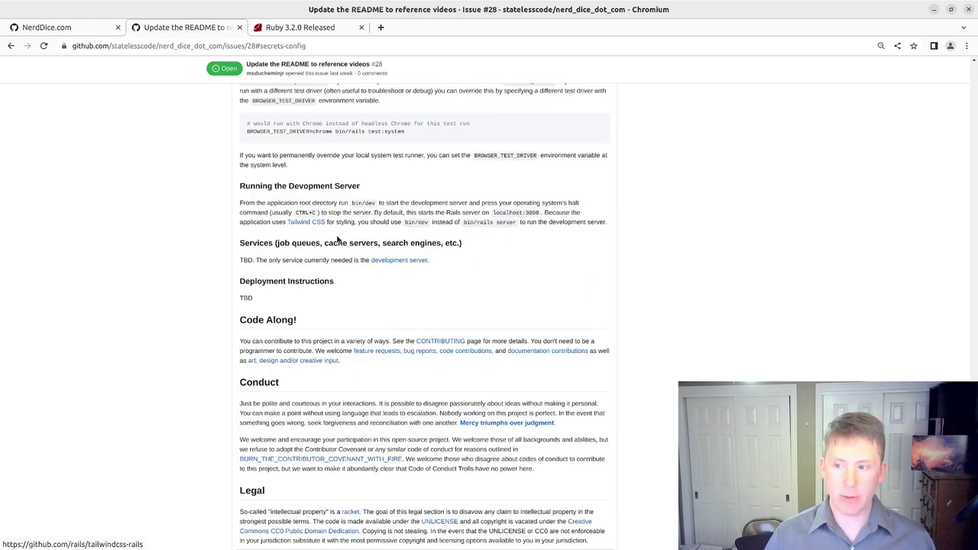
scroll(328, 263, down, 3)
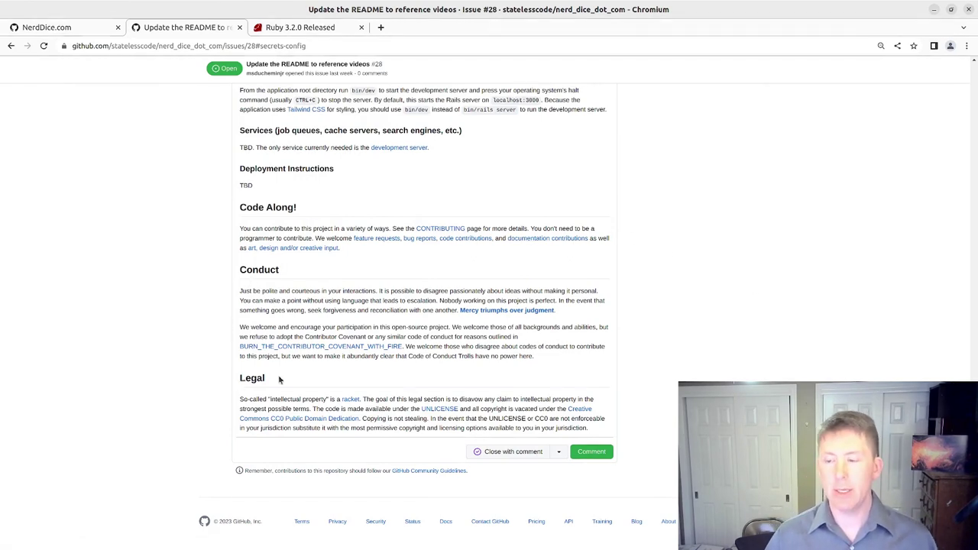
Skim the whole issue #28 preview once more from beginning to end and switch back to README.md in Visual Studio Code
drag(964, 450, 965, 79)
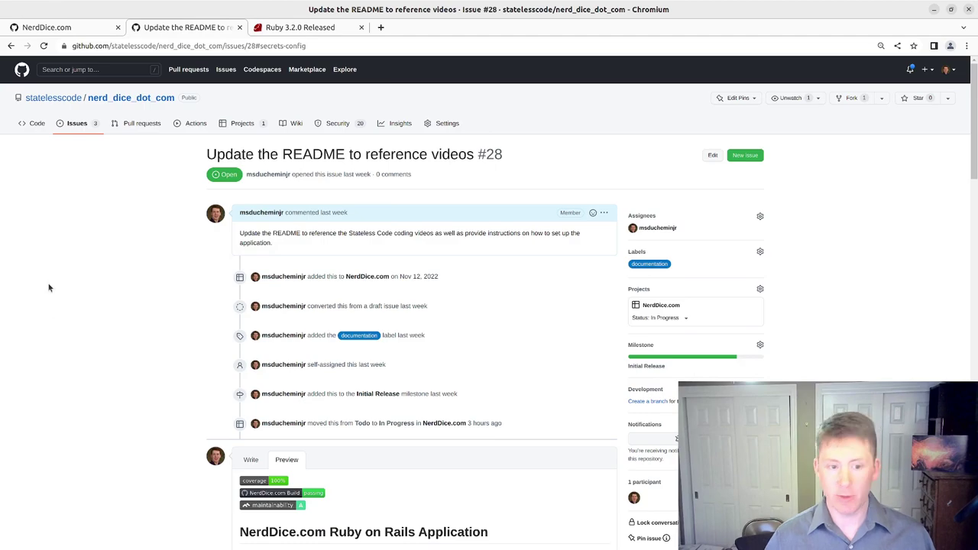
scroll(82, 269, down, 15)
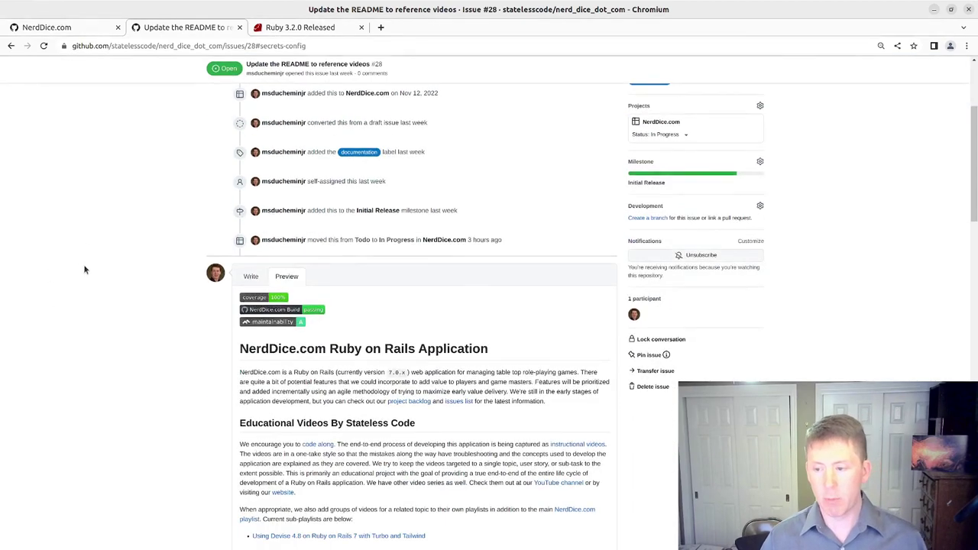
scroll(85, 269, down, 3)
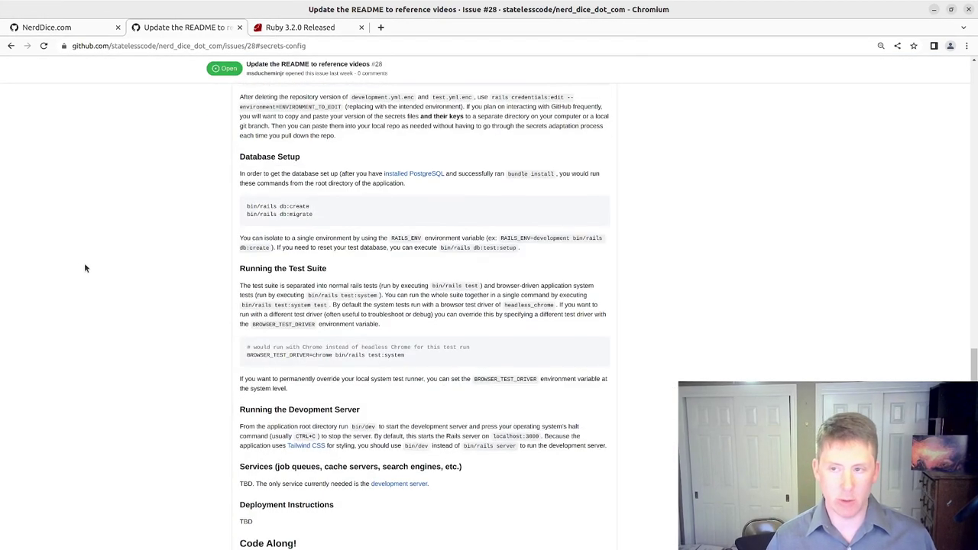
scroll(86, 265, down, 4)
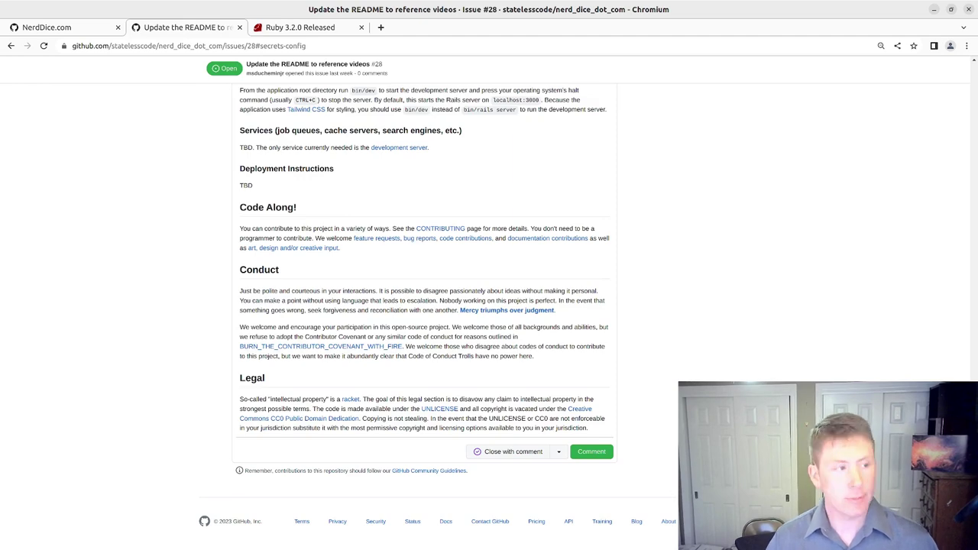
key(alt+Tab)
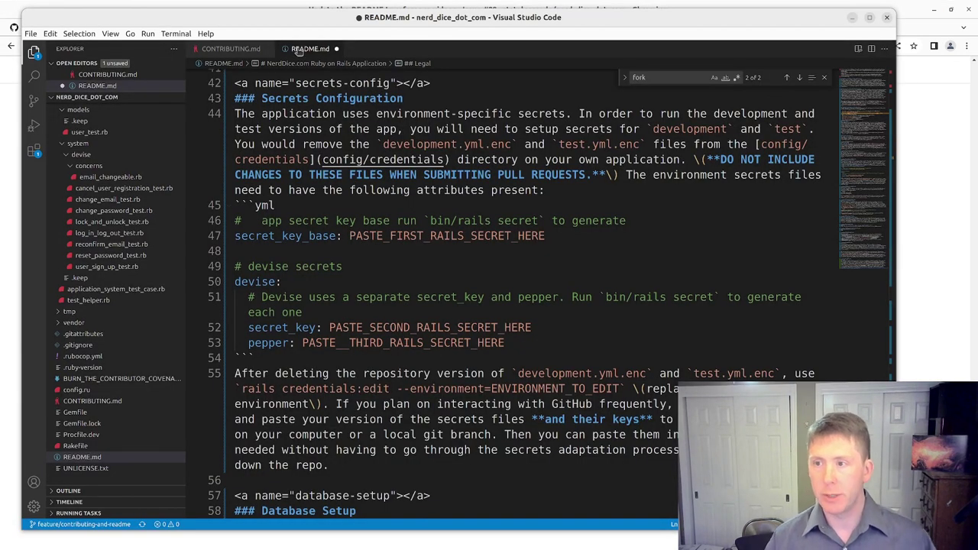
Save README.md and point the README link in CONTRIBUTING.md's "Before you start..." section to README.md#legal
key(ctrl+s)
click(221, 46)
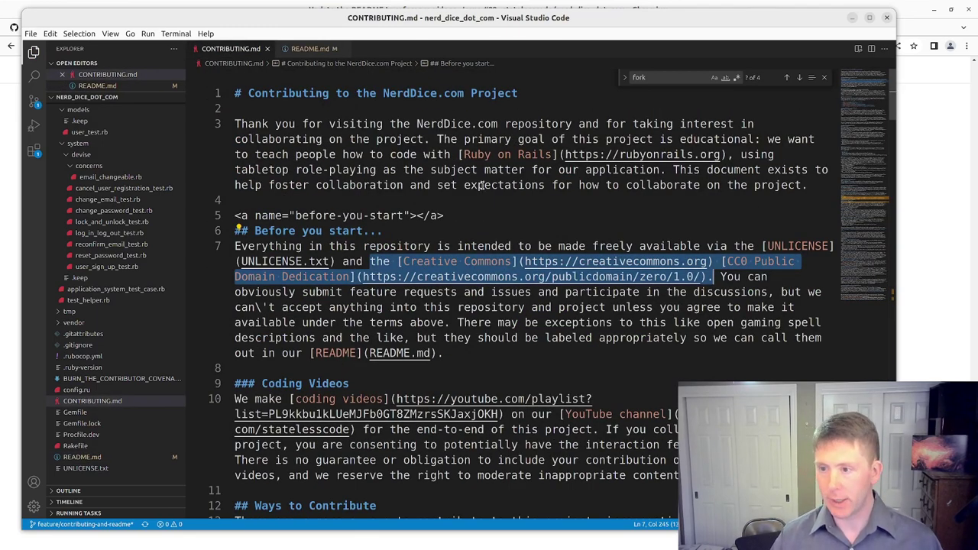
scroll(434, 257, down, 2)
drag(446, 238, 457, 247)
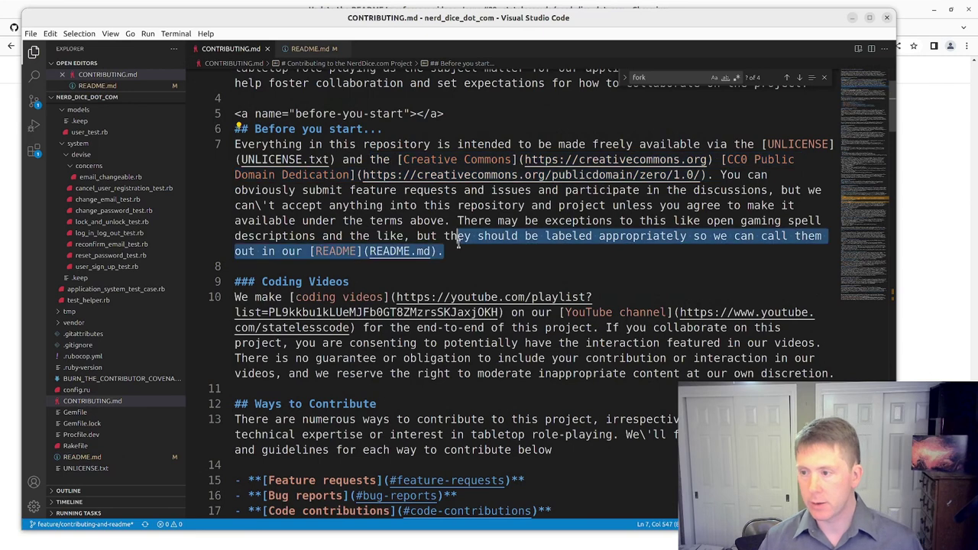
click(461, 249)
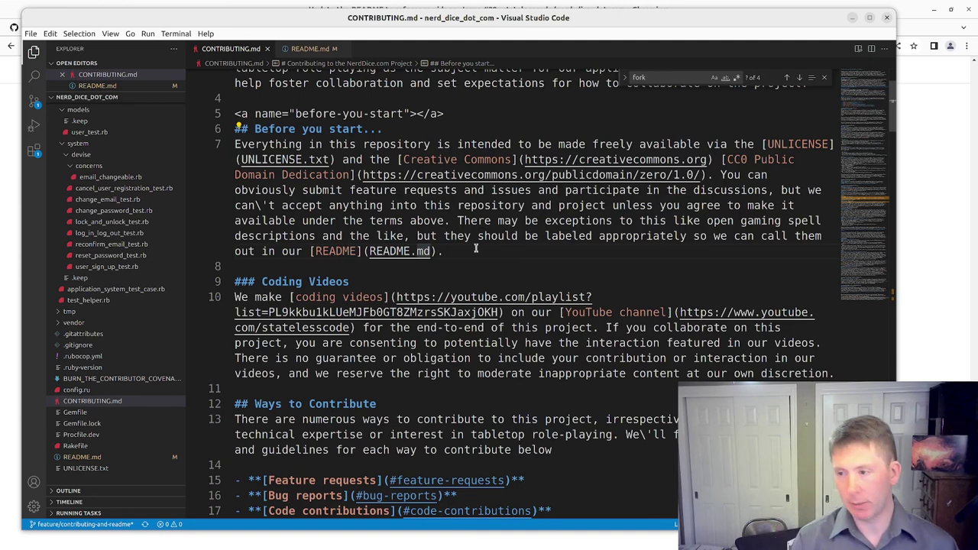
text(#leg)
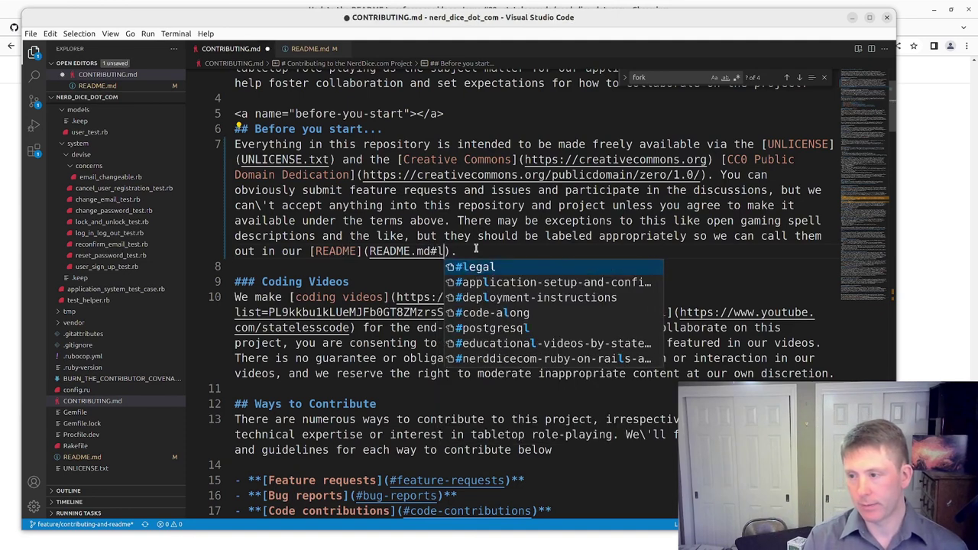
text(al)
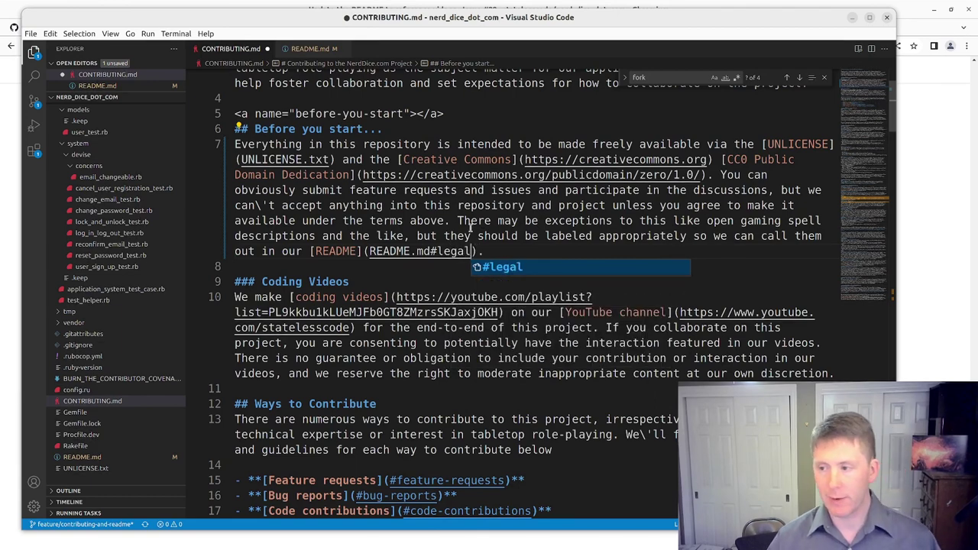
click(487, 248)
Under CONTRIBUTING.md's "Guidelines for etiquette" heading, add the line "See the Conduct section in the README for more information."
scroll(387, 218, down, 3)
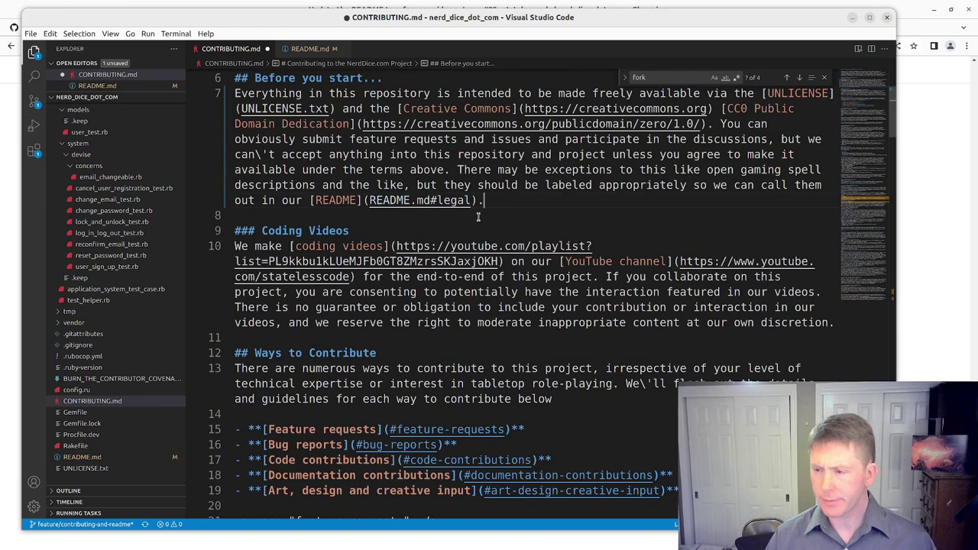
scroll(527, 204, down, 2)
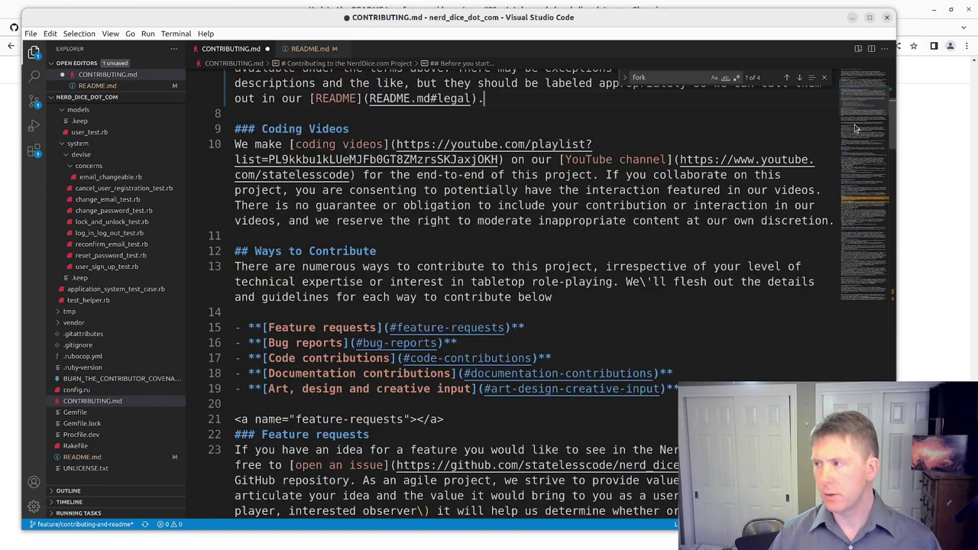
drag(852, 105, 846, 301)
scroll(847, 300, up, 1)
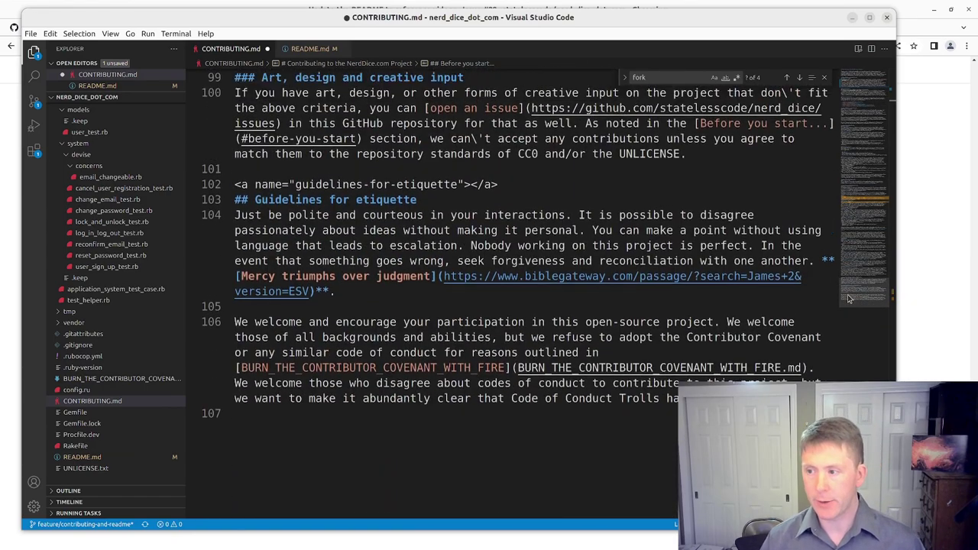
click(418, 200)
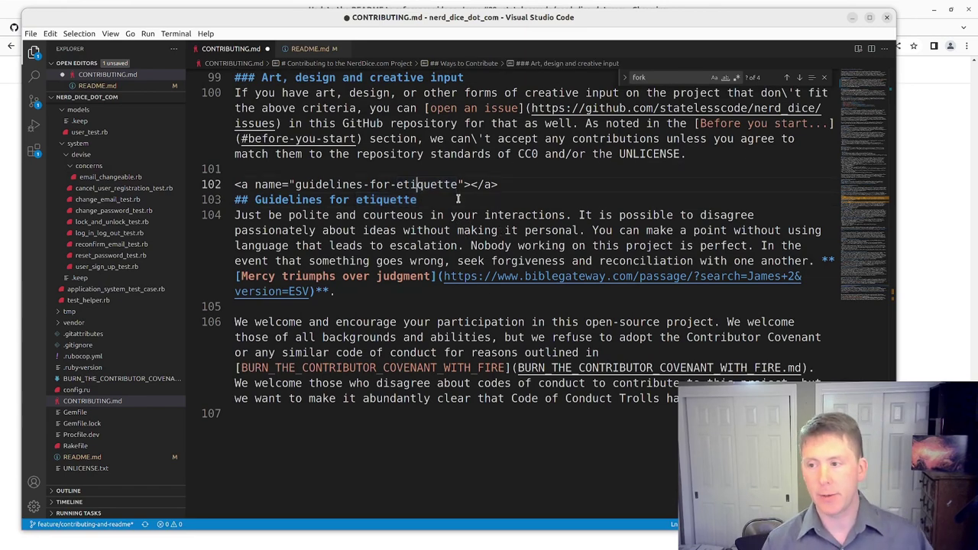
key(Return)
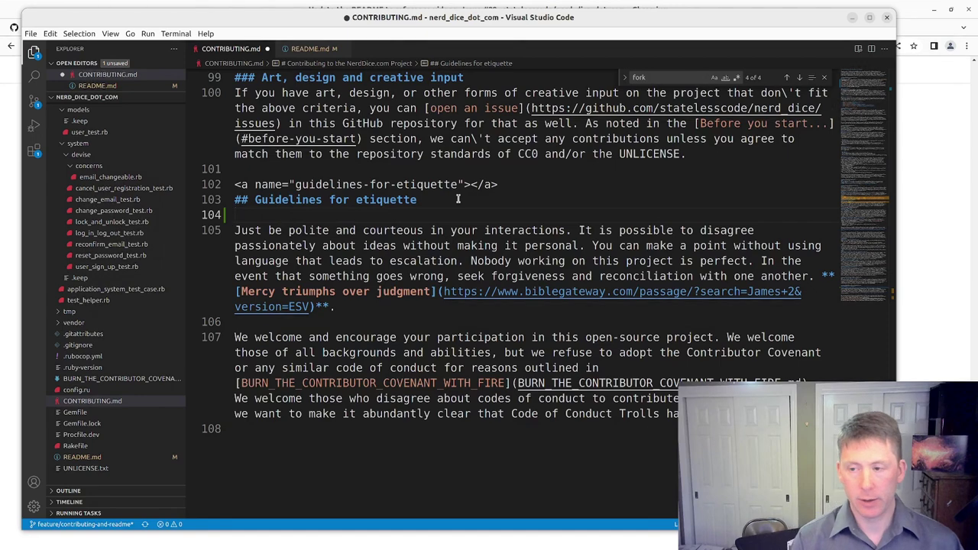
text(See the )
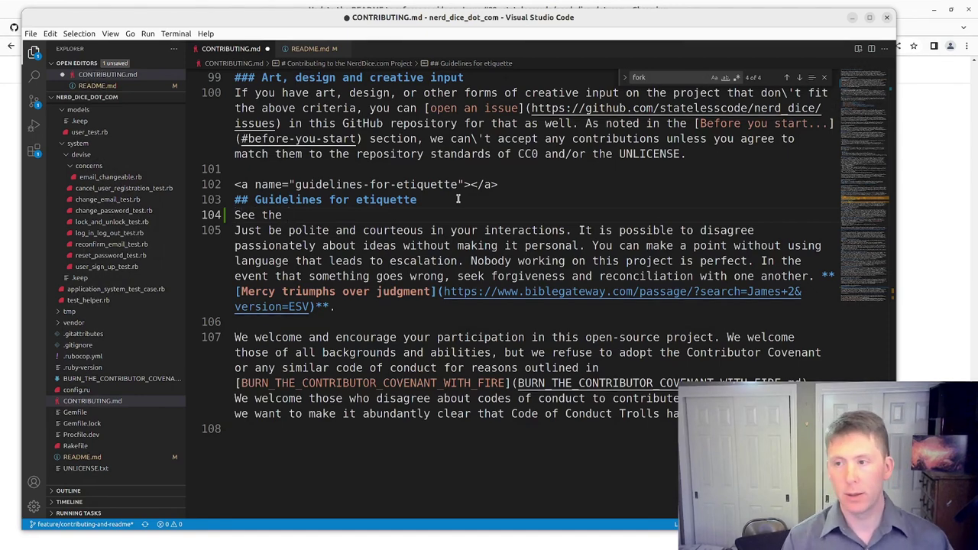
text(Conduct )
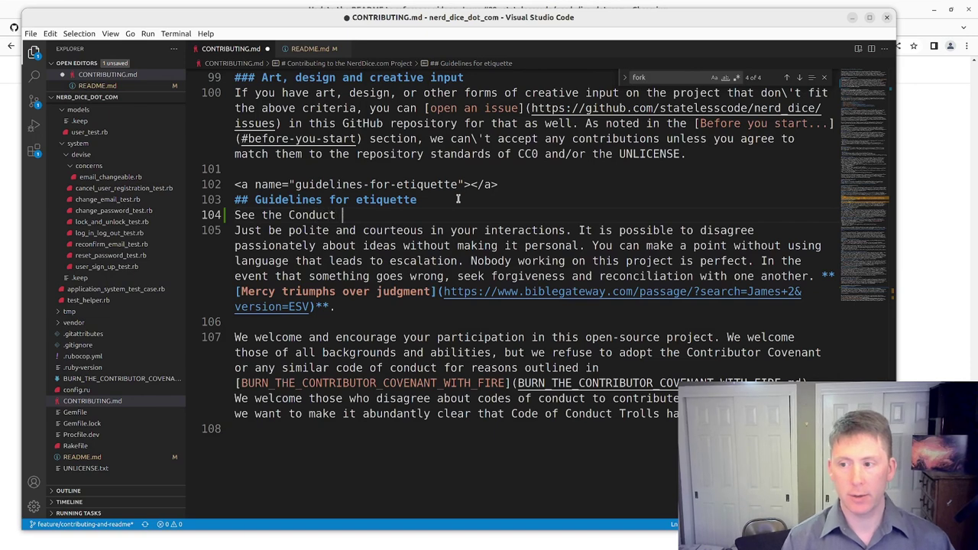
text(sec)
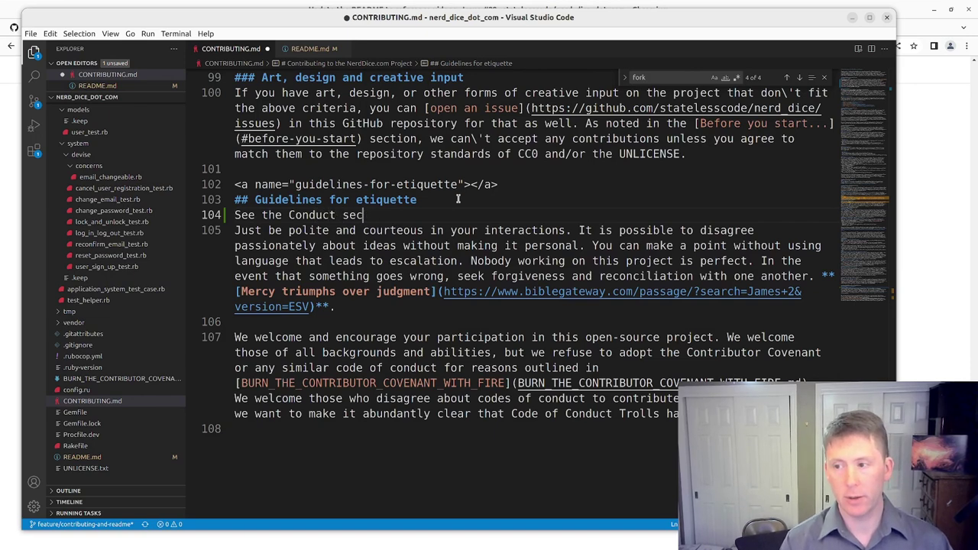
text(tion )
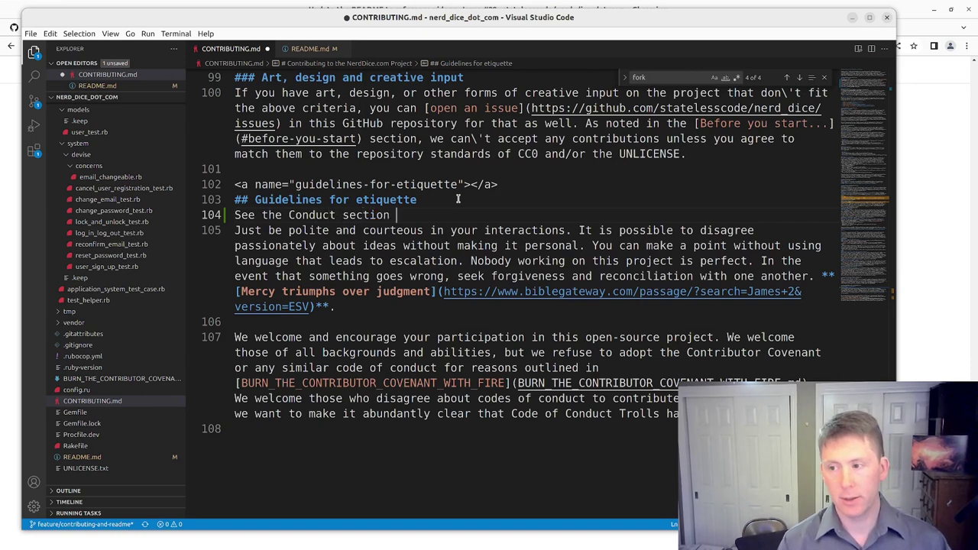
text(in the)
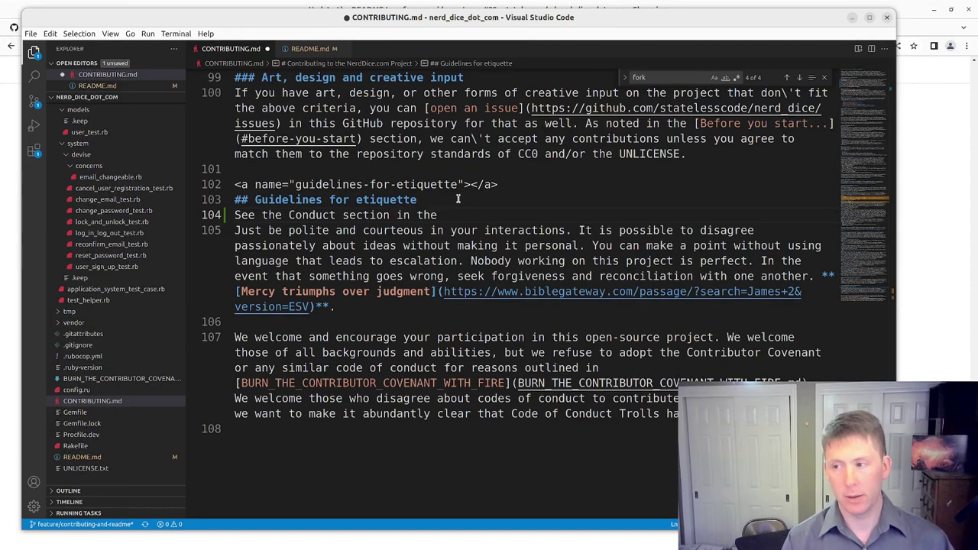
text( README)
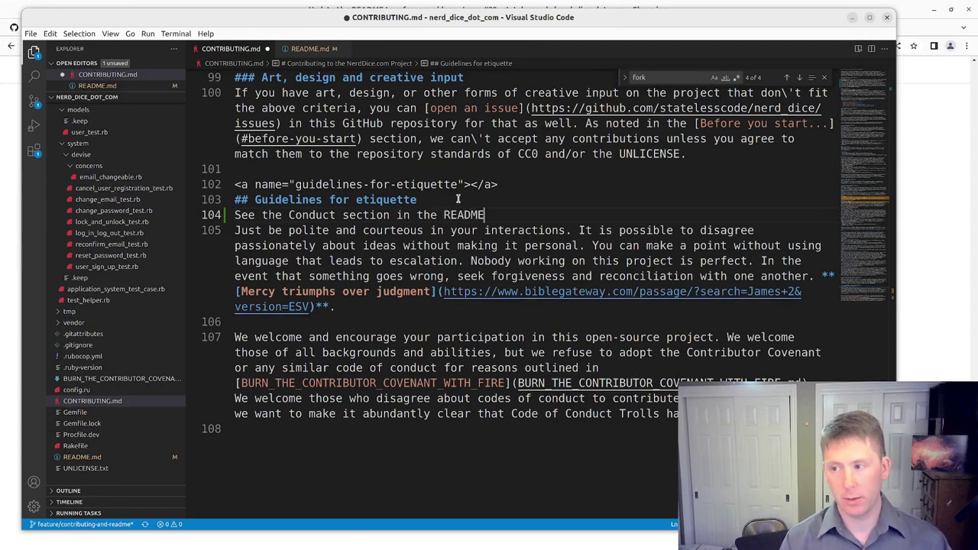
text( for more i)
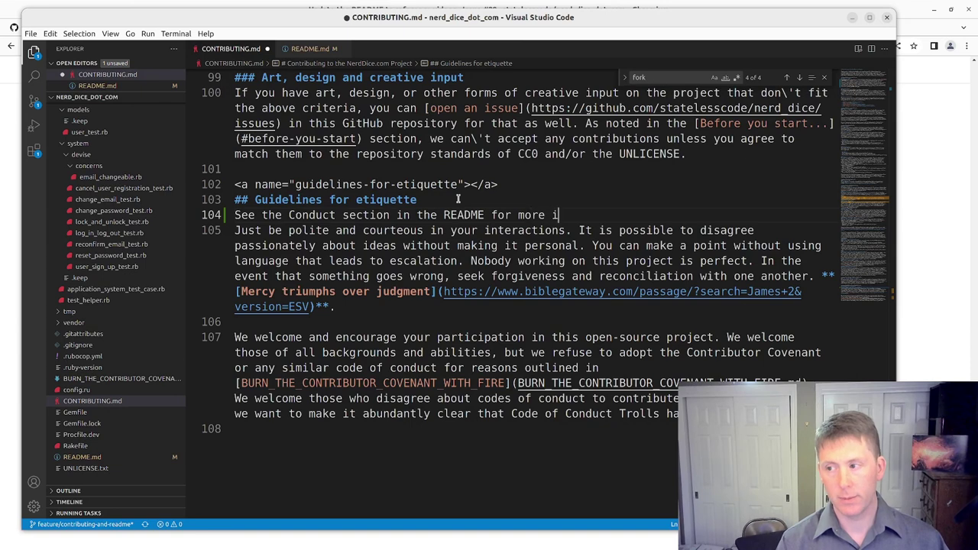
text(nformation.)
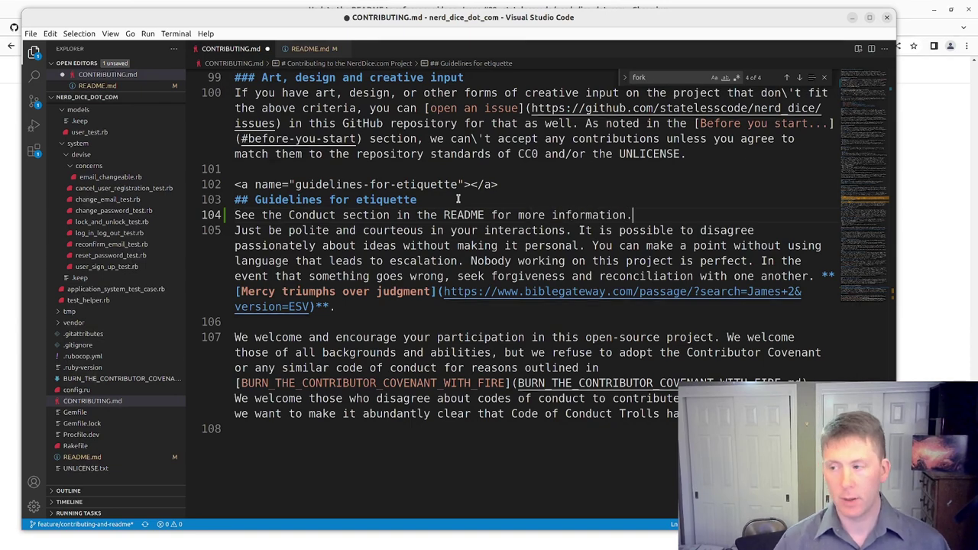
key(Right)
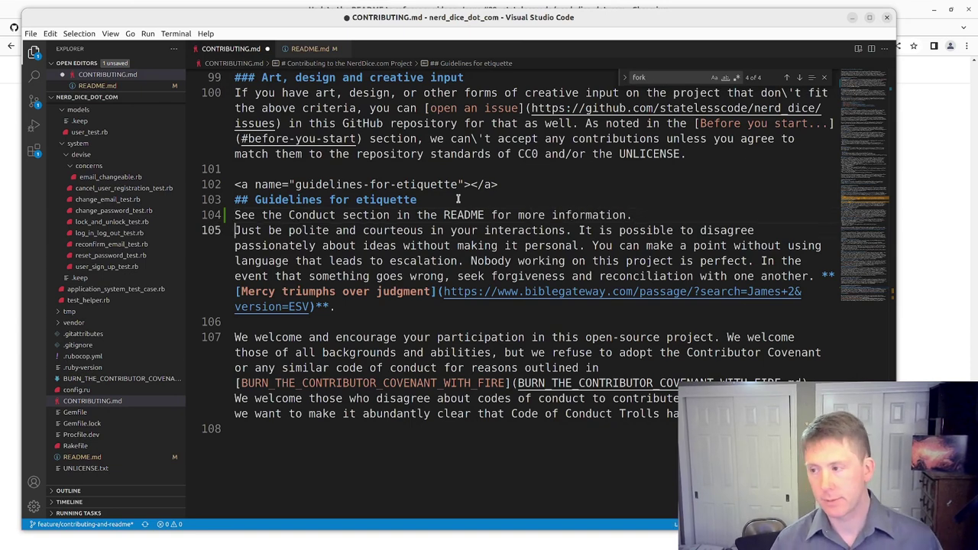
key(Left)
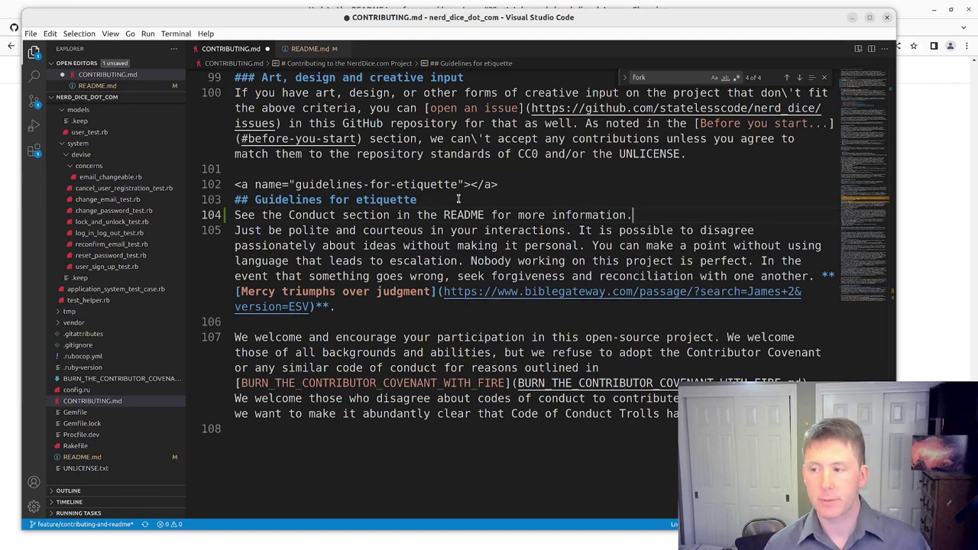
Turn the word "Conduct" in the new etiquette line into a Markdown link to README.md#conduct
click(287, 215)
text([)
key(ctrl+Right)
text(])
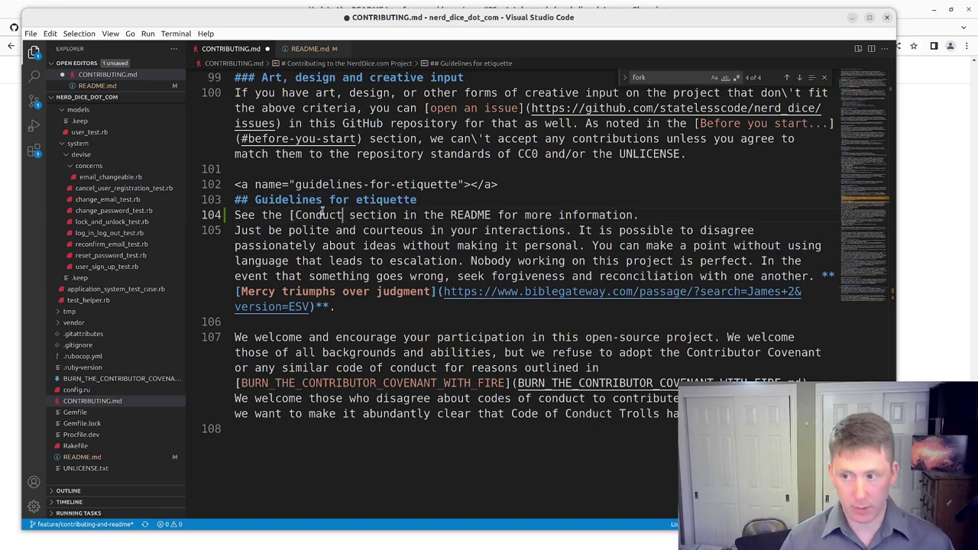
text(())
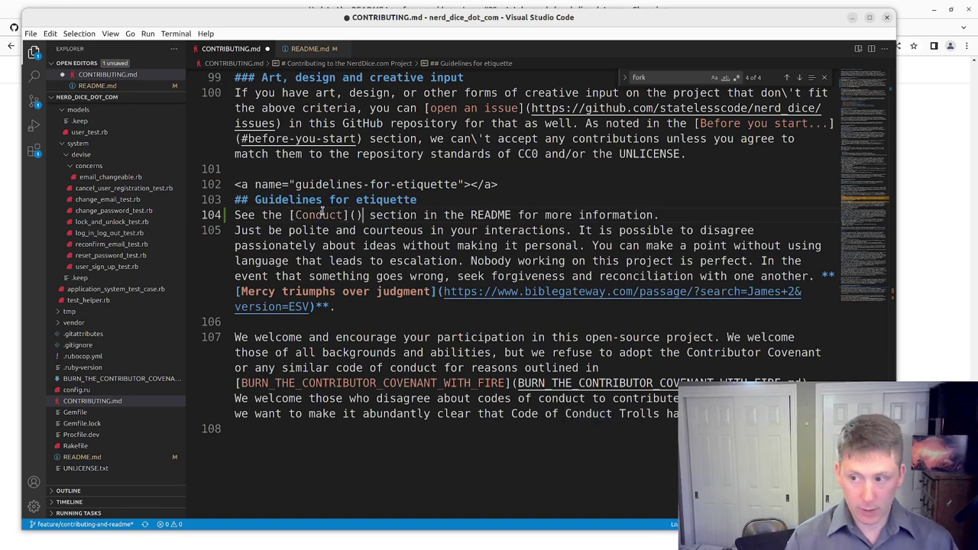
text(READ)
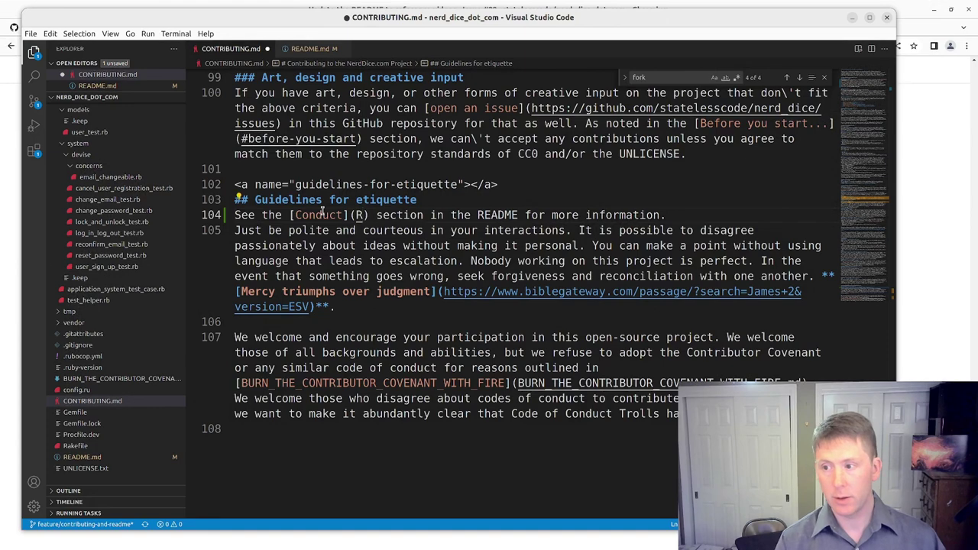
text(ME.md)
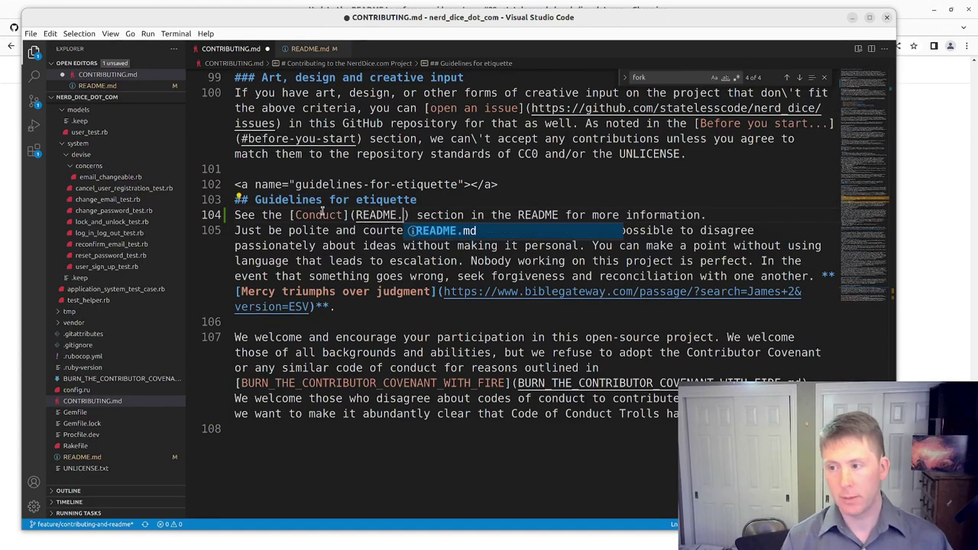
text(#c)
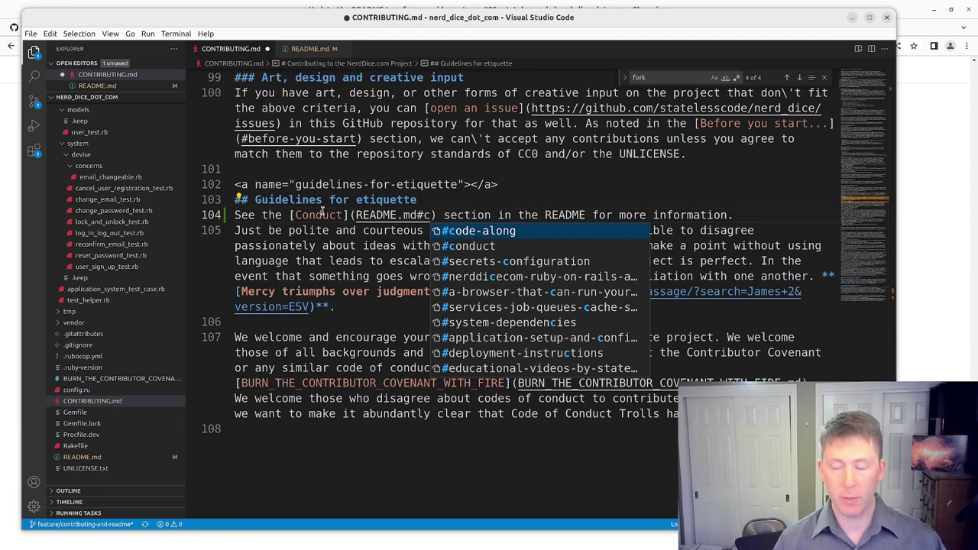
key(Down)
key(Return)
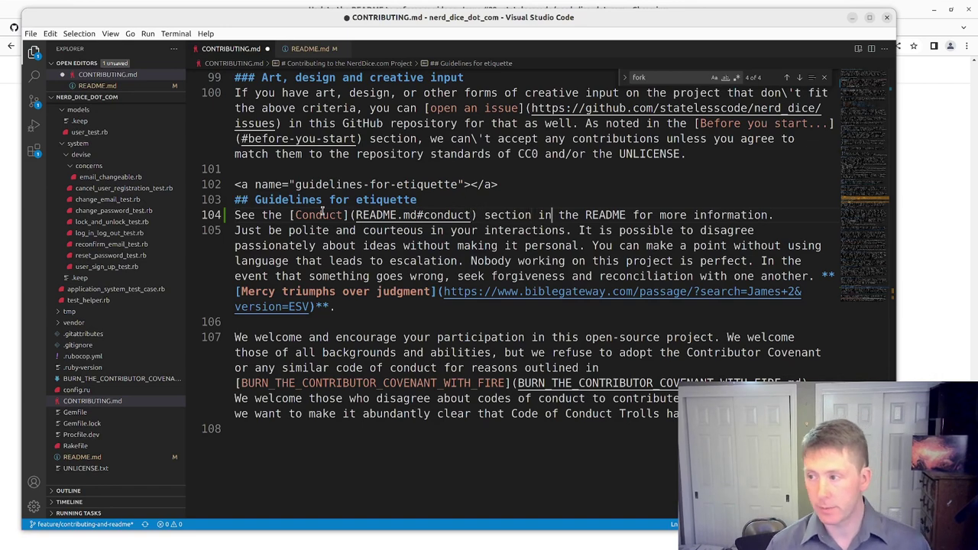
Delete the old etiquette paragraphs from "Just be polite and courteous" through the end of CONTRIBUTING.md and save the file
key(ctrl+Right)
key(ctrl+Right)
key(ctrl+Right)
key(ctrl+Right)
key(ctrl+Right)
key(ctrl+Right)
key(ctrl+Right)
key(ctrl+Right)
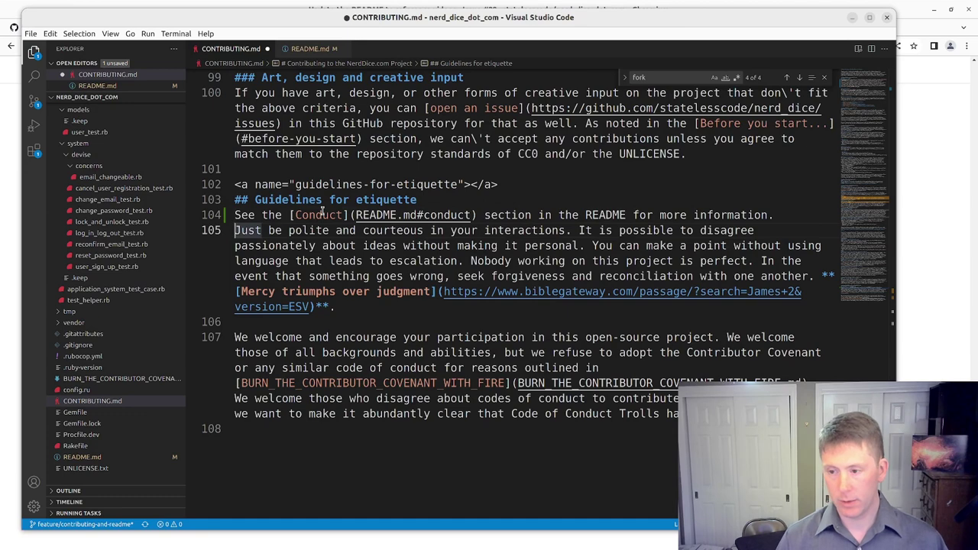
key(shift+Down)
key(shift+Down)
key(shift+Down)
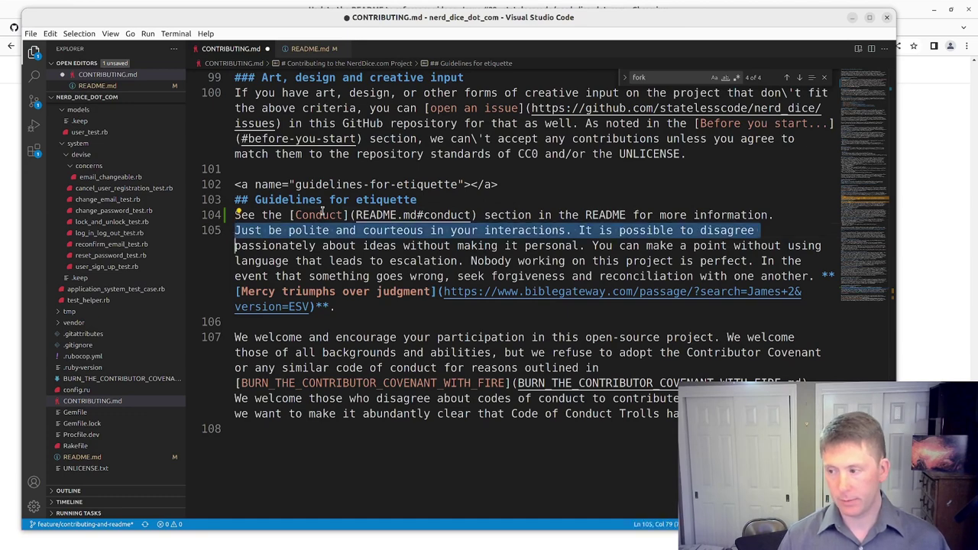
key(shift+Down)
key(shift+Down)
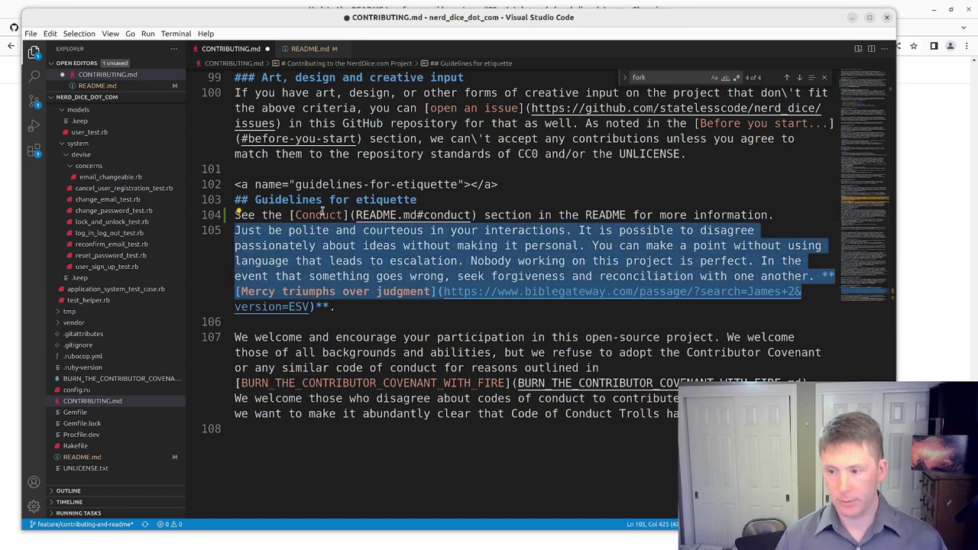
key(shift+Down)
key(shift+Down)
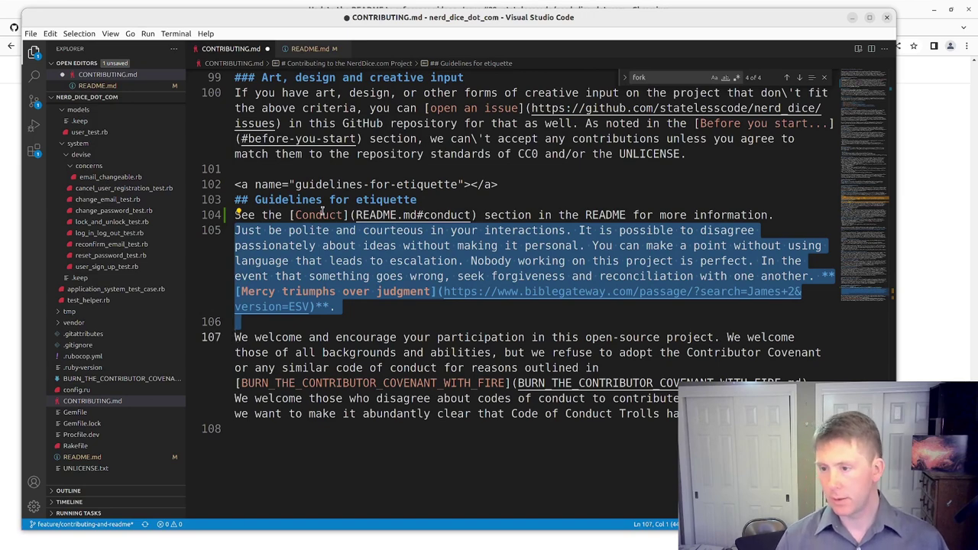
key(shift+Down)
key(shift+Down)
key(shift+Down)
key(shift+Down)
key(shift+Down)
key(shift+Down)
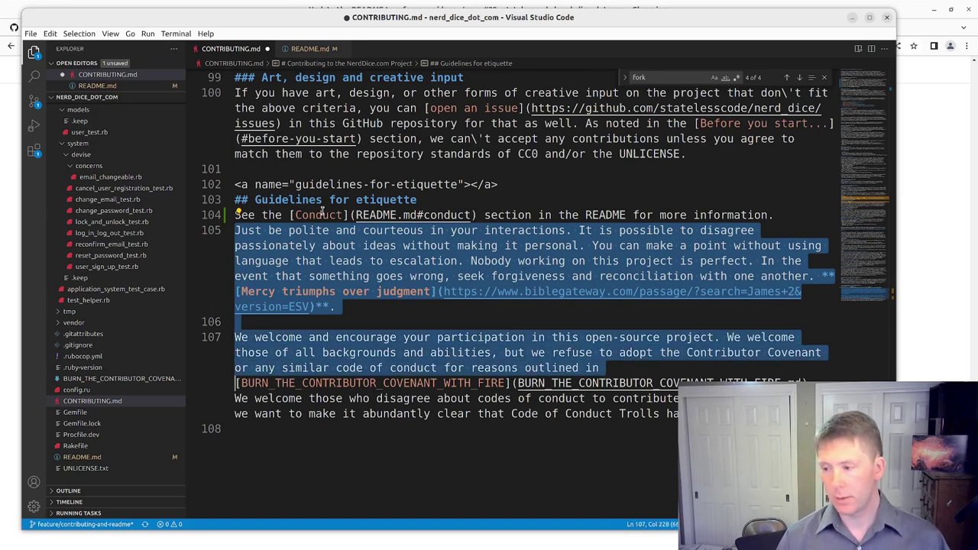
key(BackSpace)
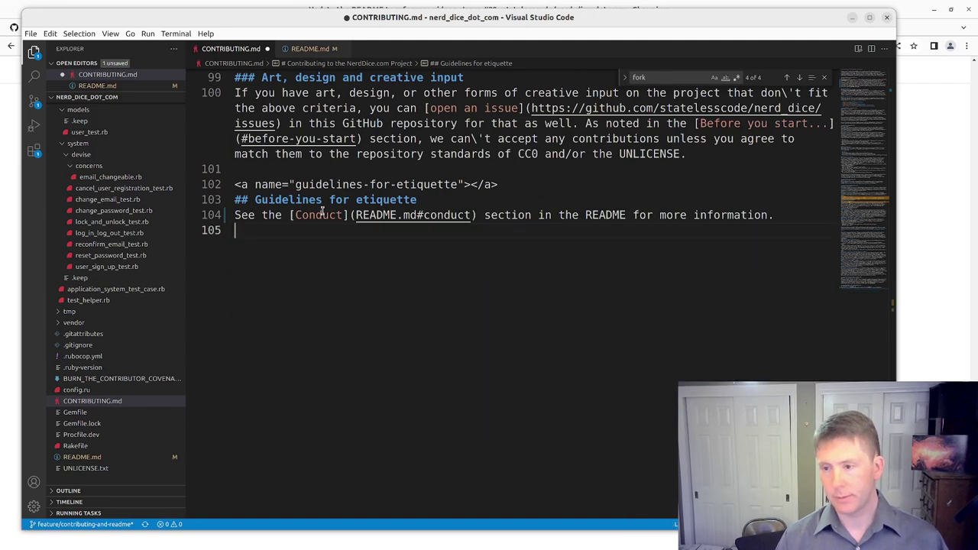
key(Left)
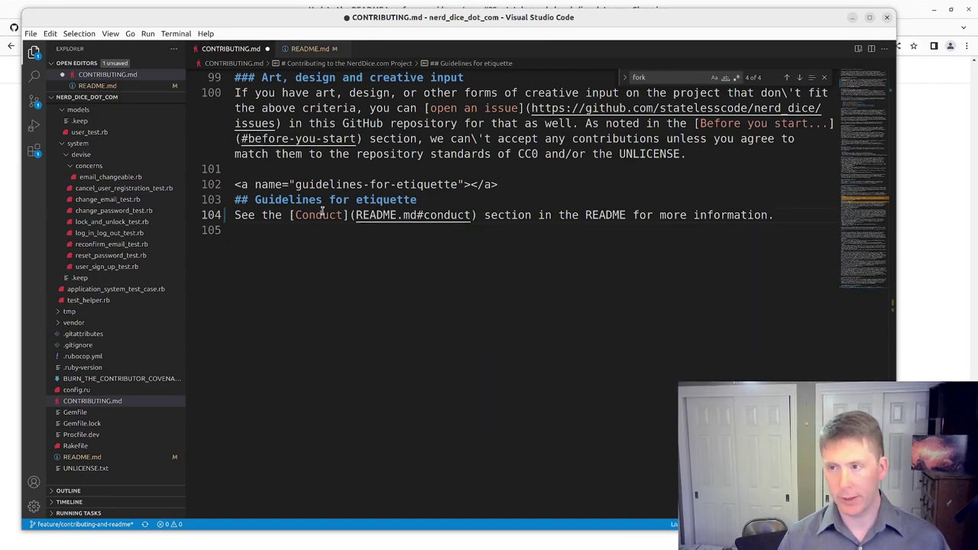
key(ctrl+s)
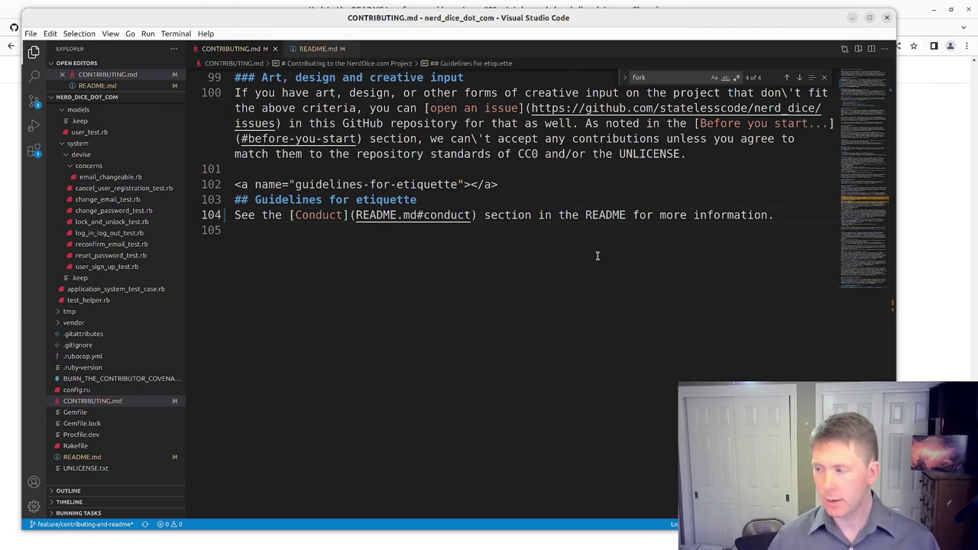
Switch to the terminal, run git diff and examine the README link change in CONTRIBUTING.md's "Before you start..." section
key(alt+Tab)
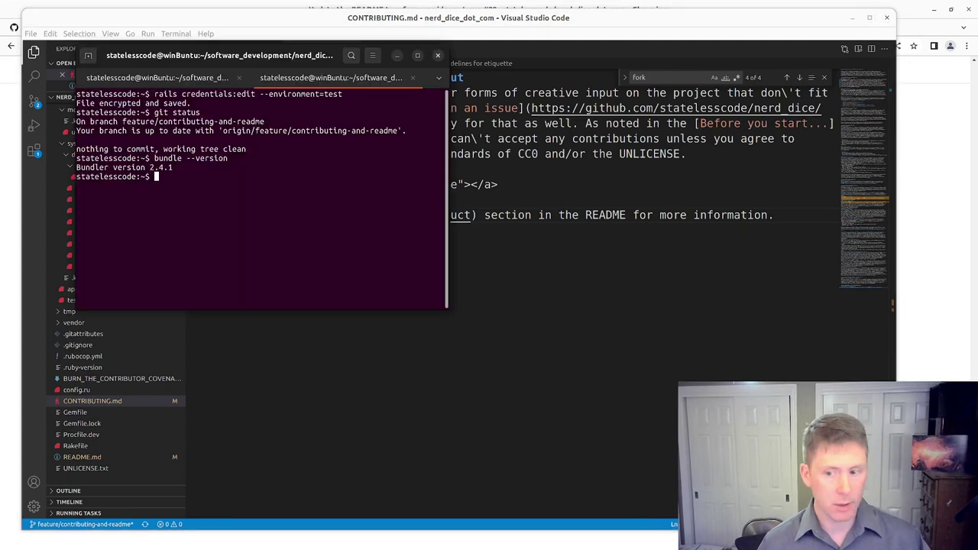
click(144, 77)
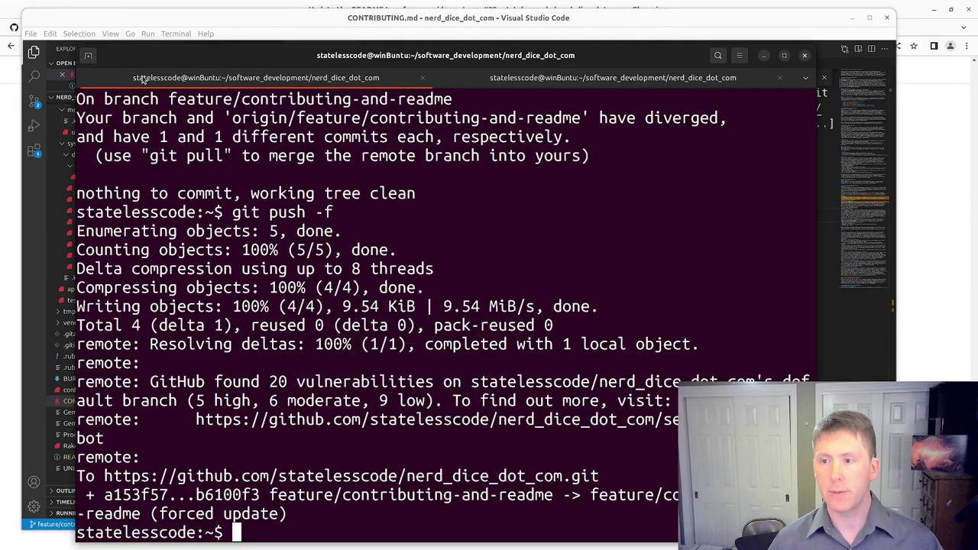
text(git diff)
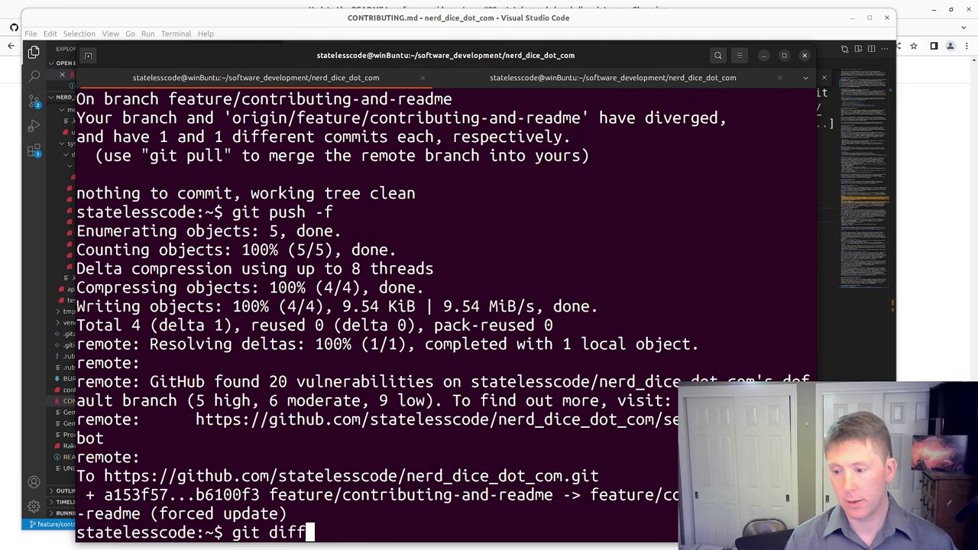
key(Return)
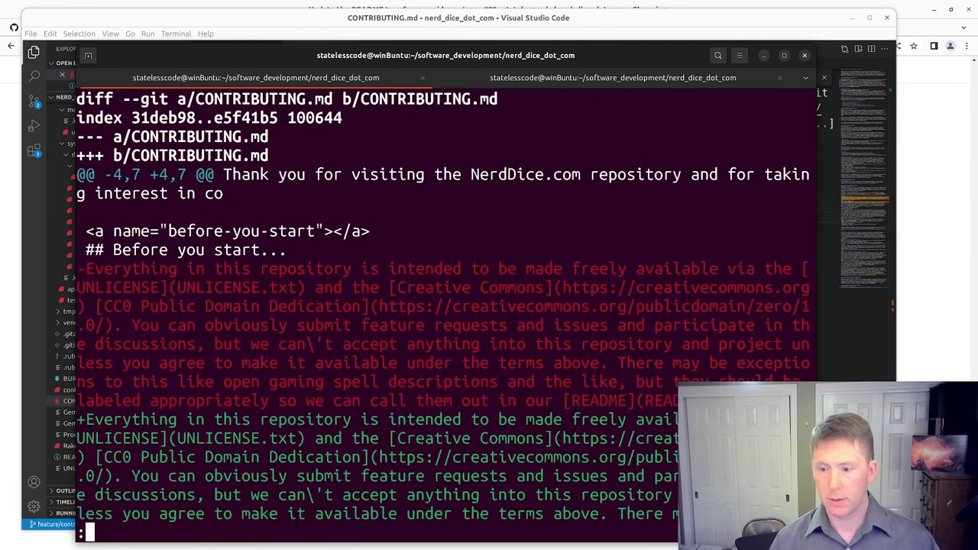
key(Down)
key(Down)
key(Down)
key(Down)
key(Down)
key(Down)
key(Up)
key(Up)
key(Up)
key(Up)
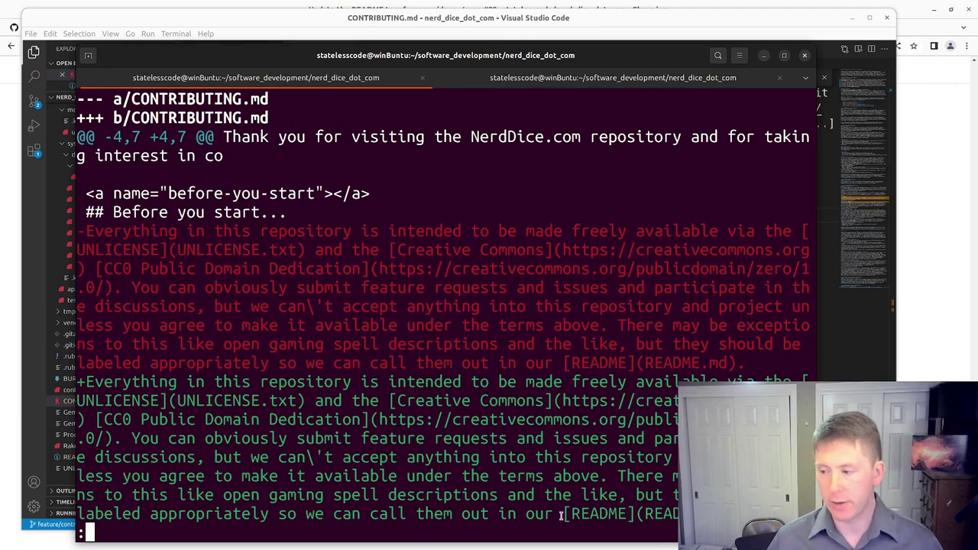
drag(563, 513, 745, 514)
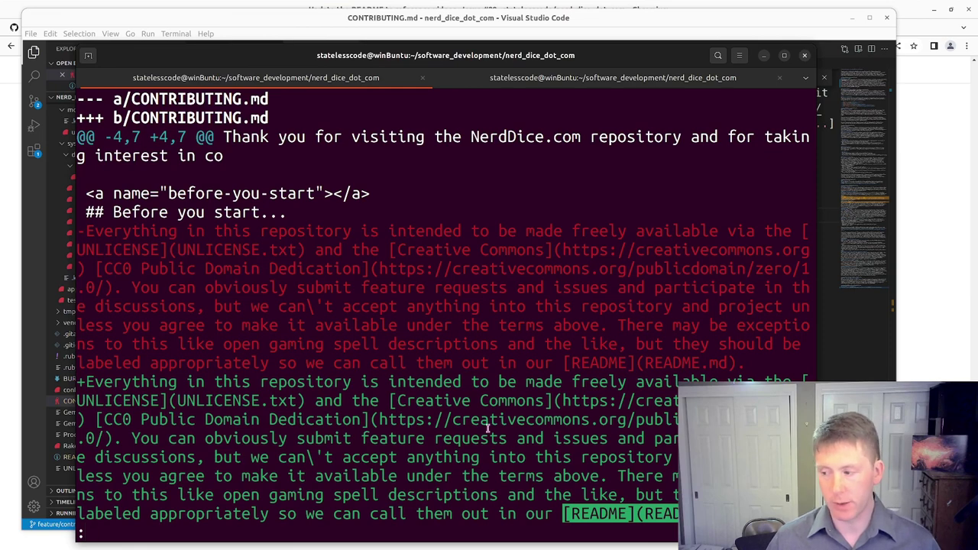
Review the etiquette section change and the README.md changes in the diff, and exit the diff view
scroll(321, 382, down, 5)
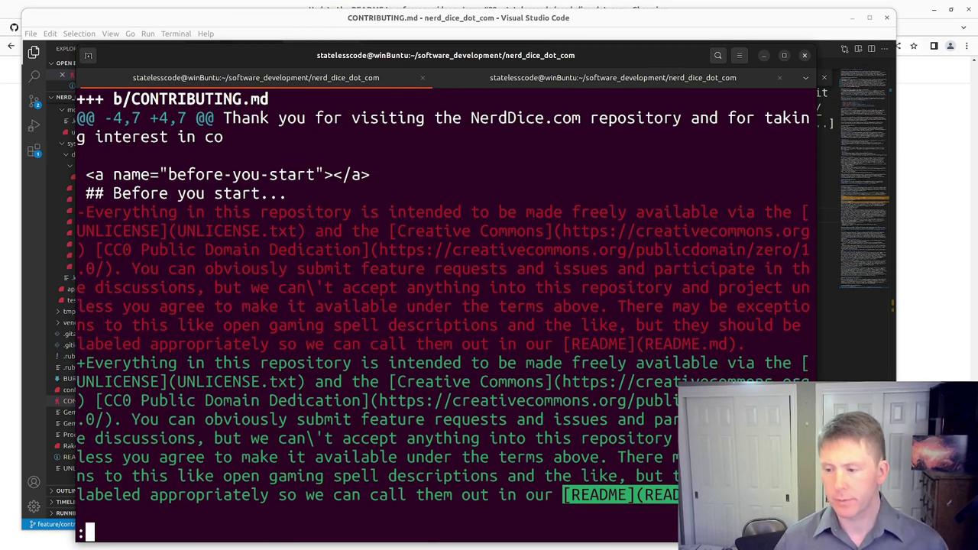
scroll(321, 382, down, 5)
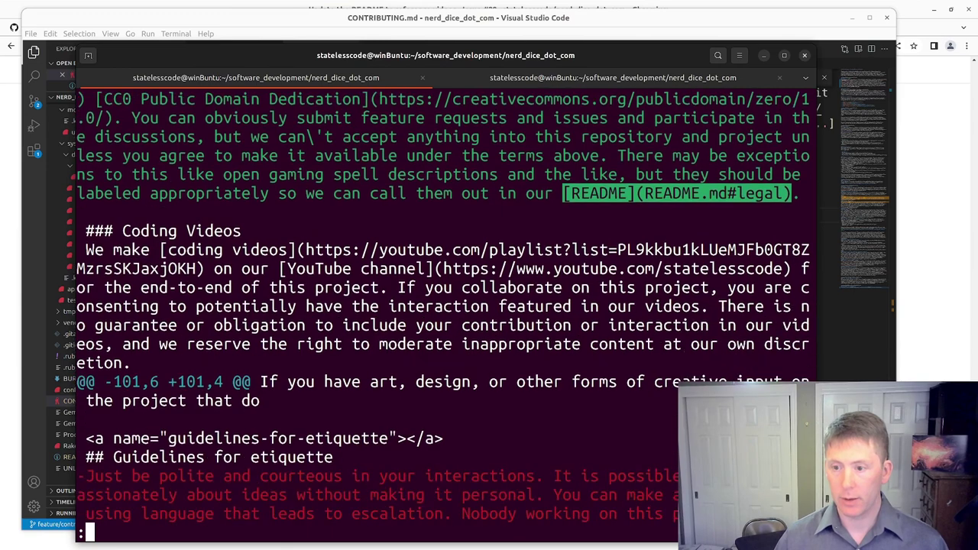
scroll(443, 305, down, 7)
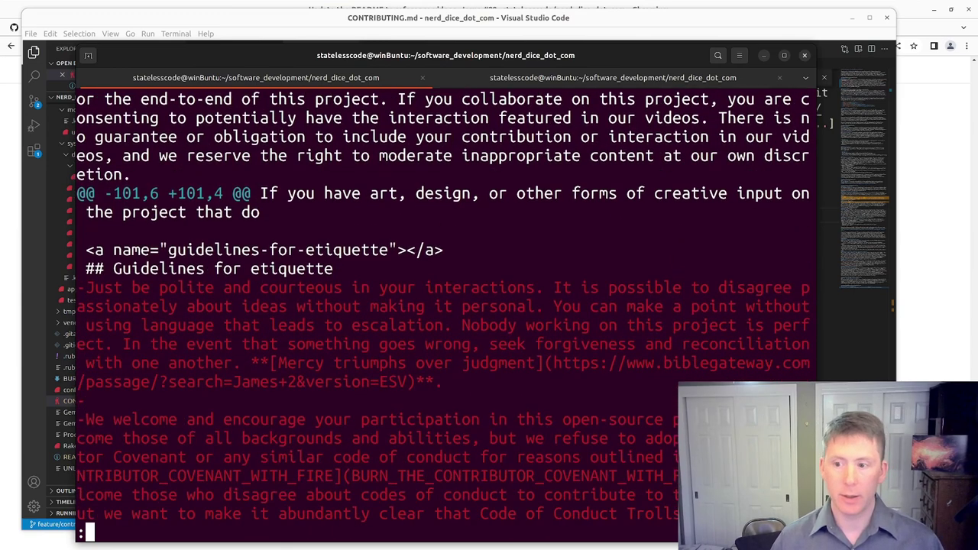
scroll(444, 305, down, 2)
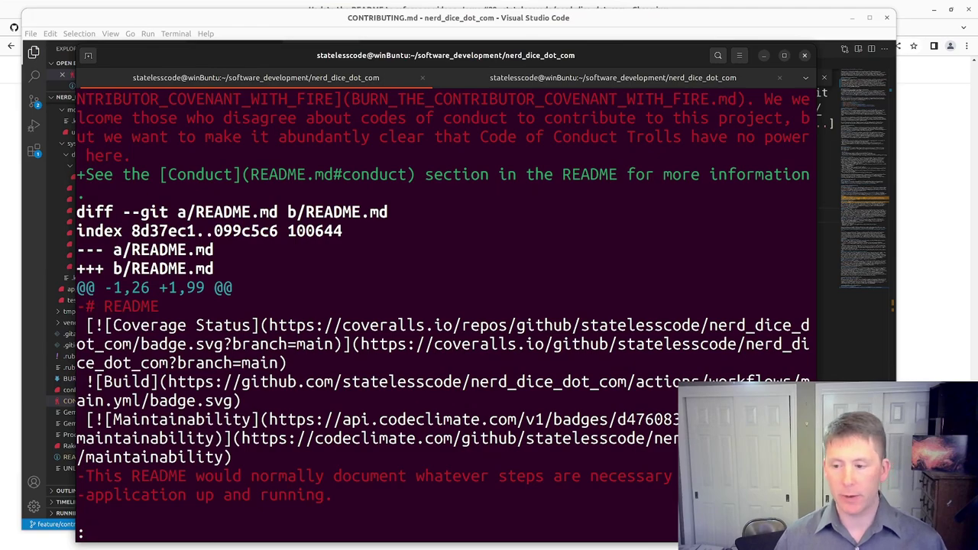
scroll(443, 306, down, 15)
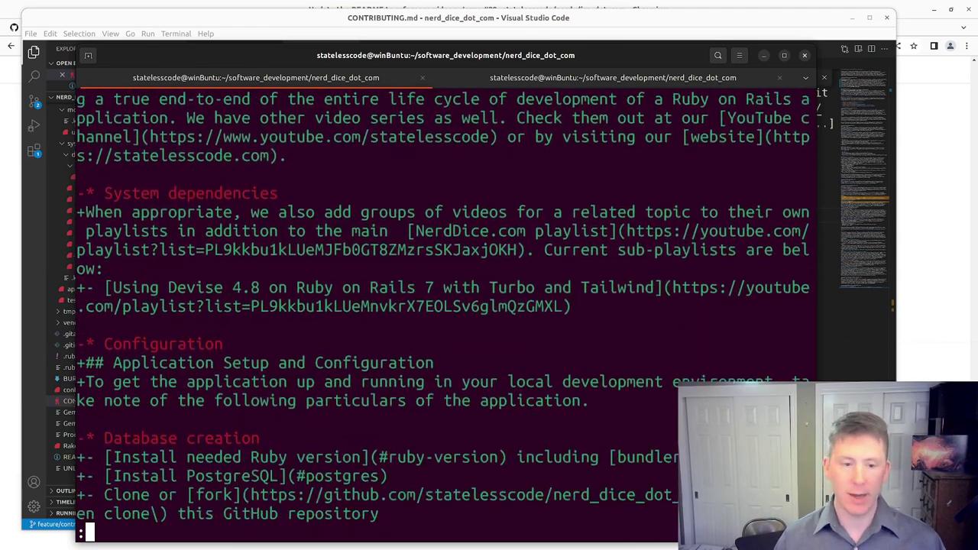
scroll(444, 306, down, 20)
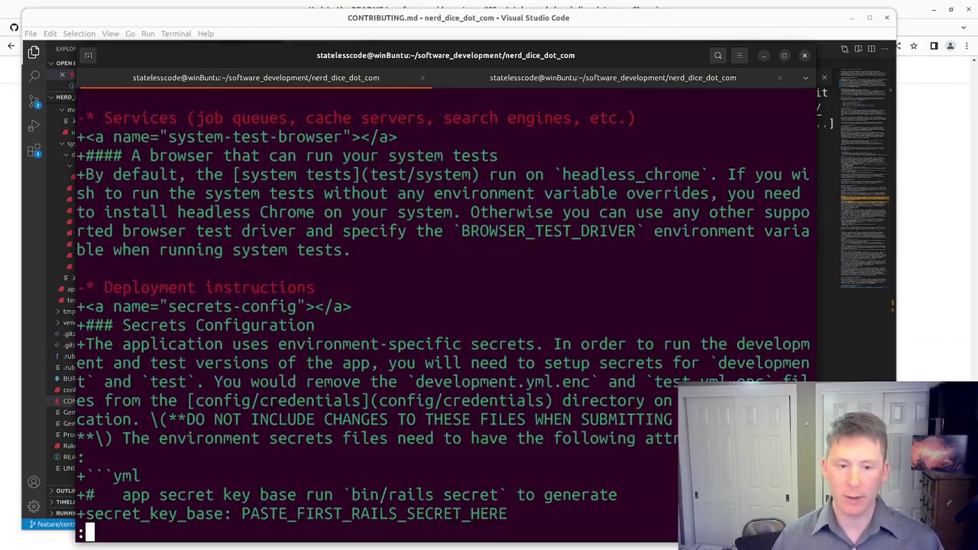
scroll(443, 306, down, 5)
key(q)
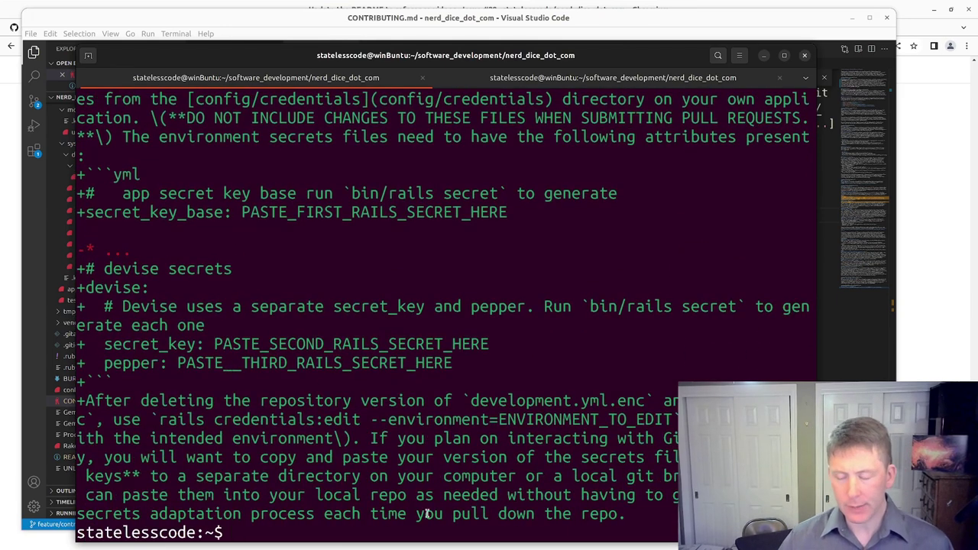
Check the branch with git status and stage all changes with git add
text(git)
text(status)
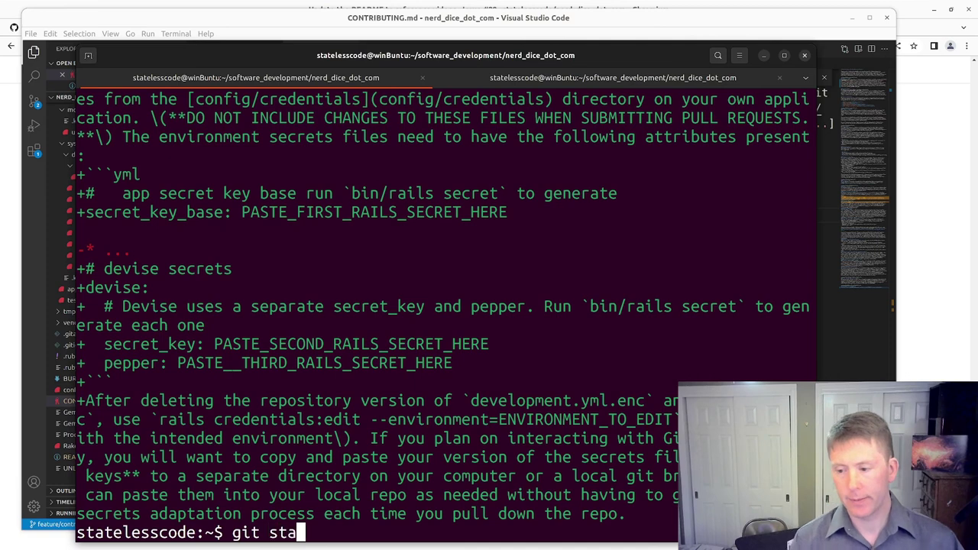
key(Return)
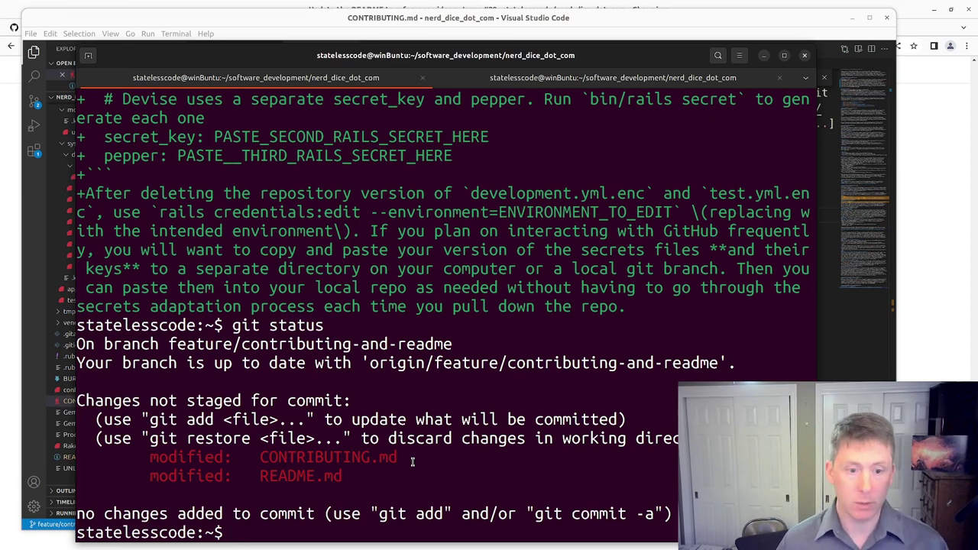
text(git )
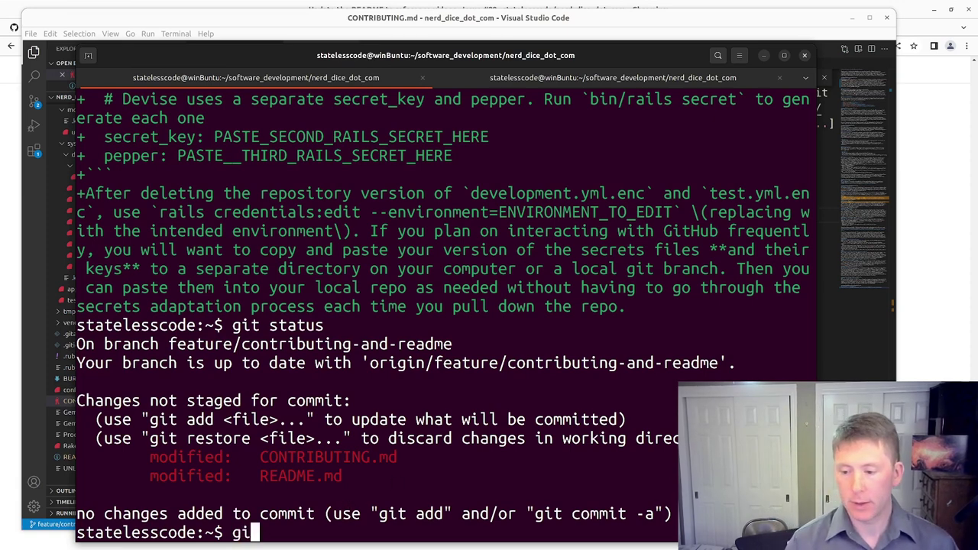
text(add .)
key(Return)
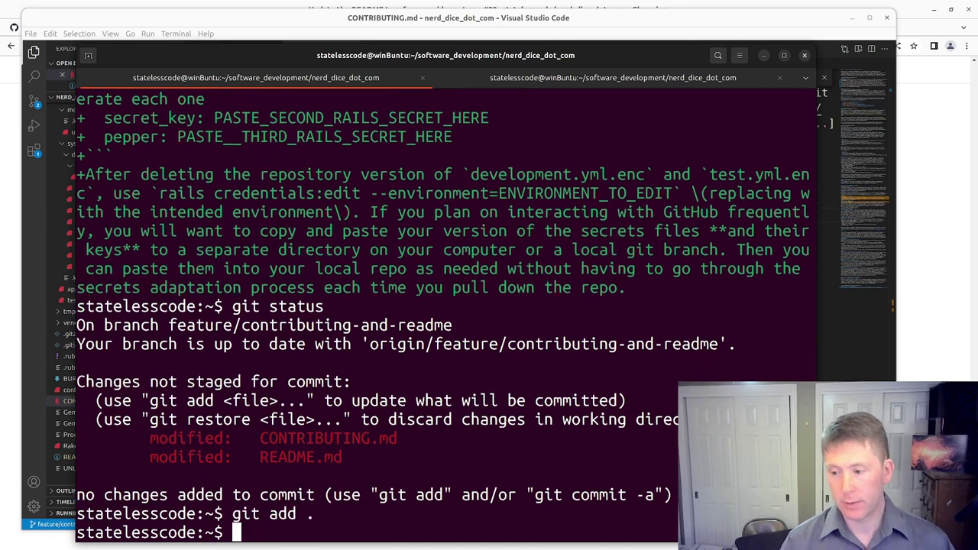
Make a signed commit titled "Flesh out the README and modify CONTRIBUTING" with a body that completes issues #28 and #27
text(git co)
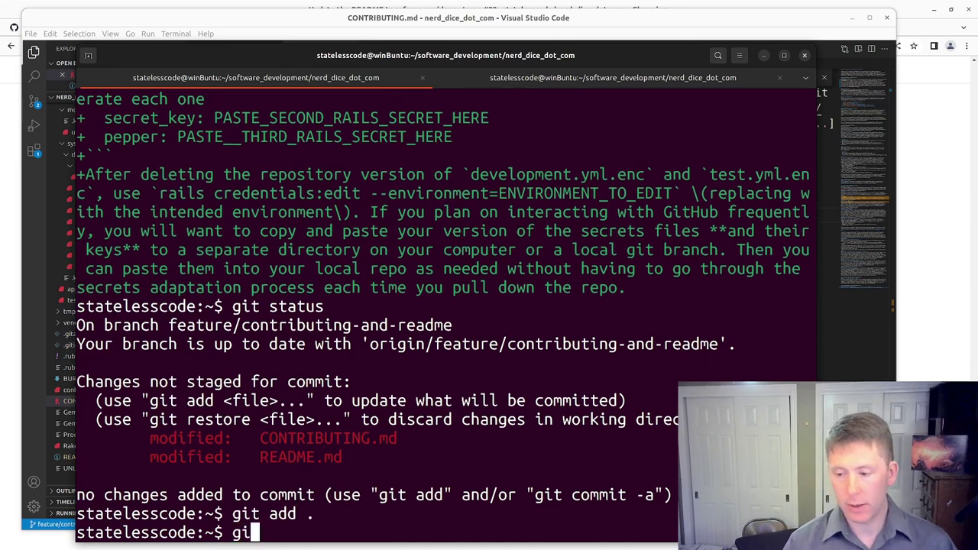
text(mmit -S)
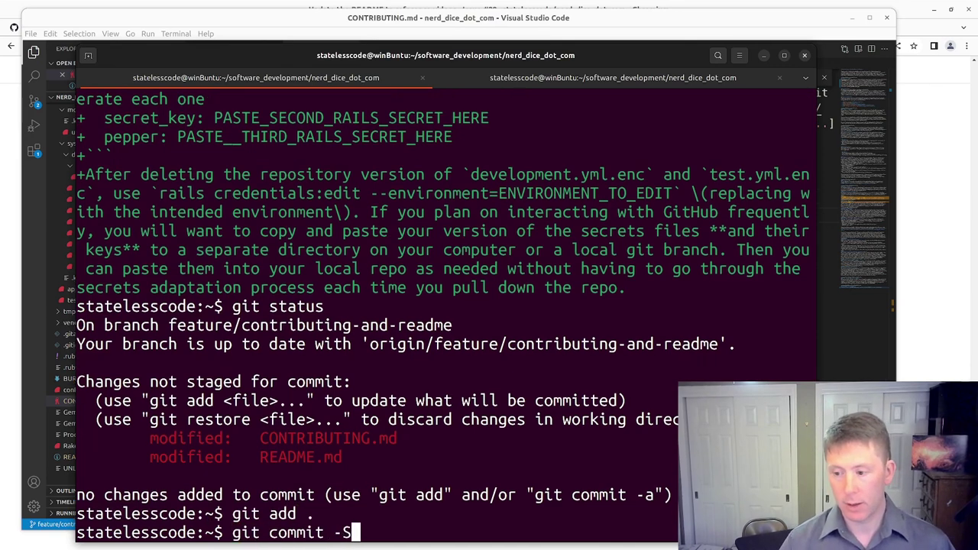
key(Return)
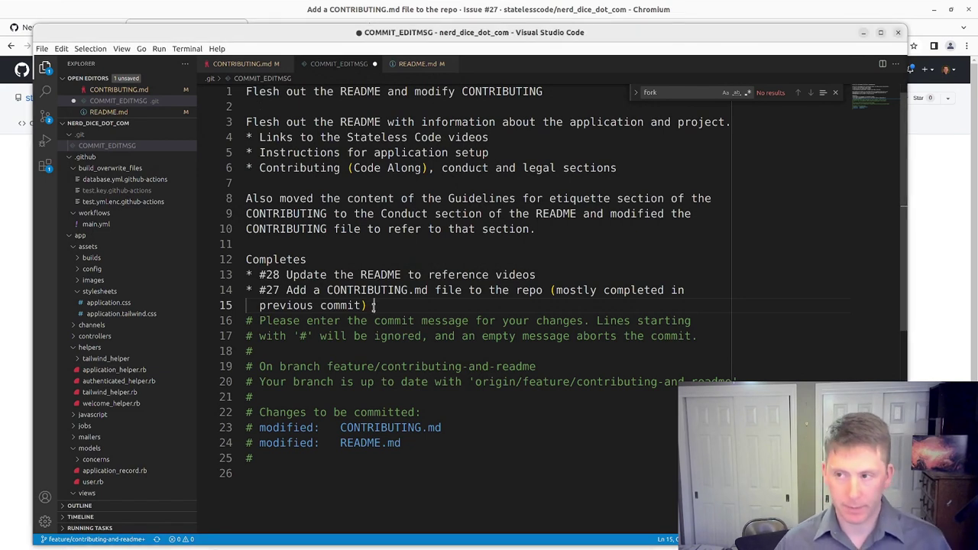
key(ctrl+s)
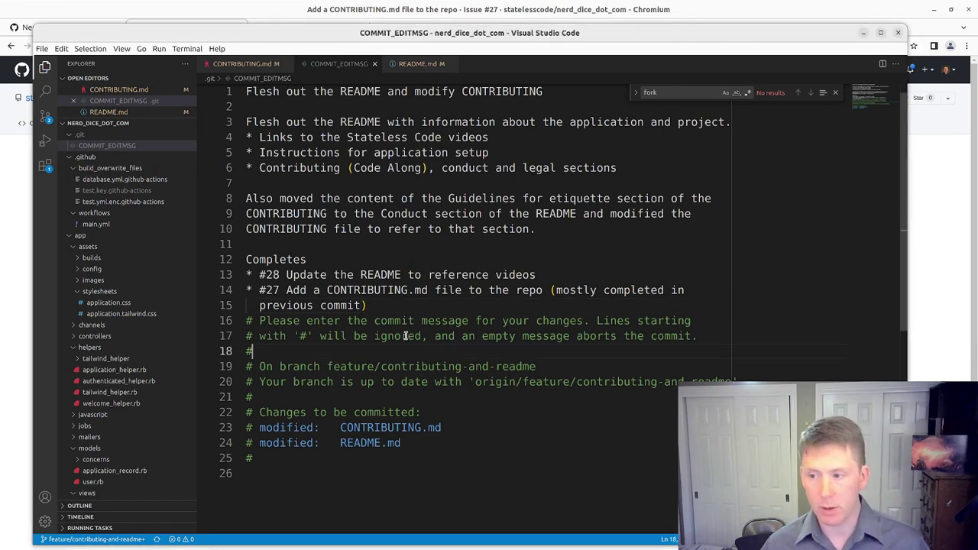
key(ctrl+w)
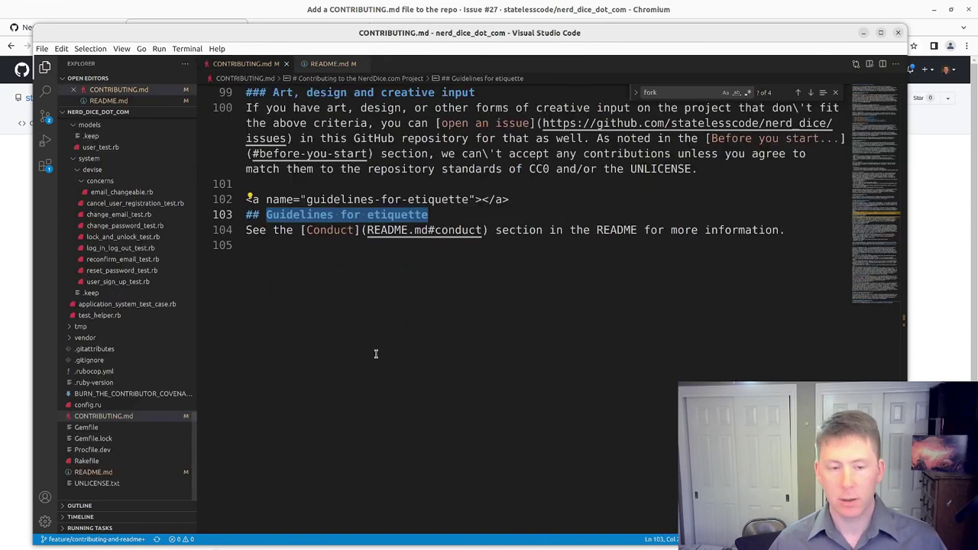
Return to the terminal, check git status and push the commit to the remote branch with git push
key(alt+Tab)
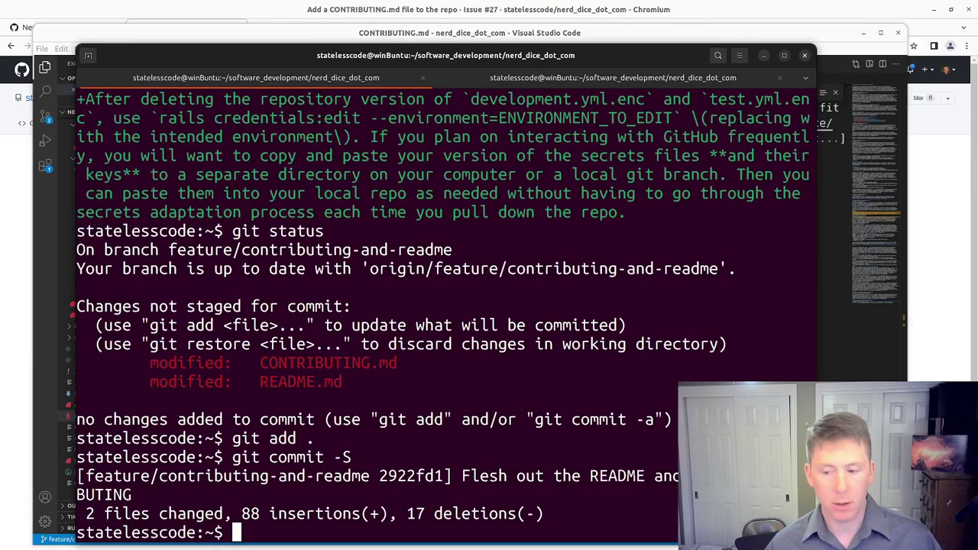
text(git s)
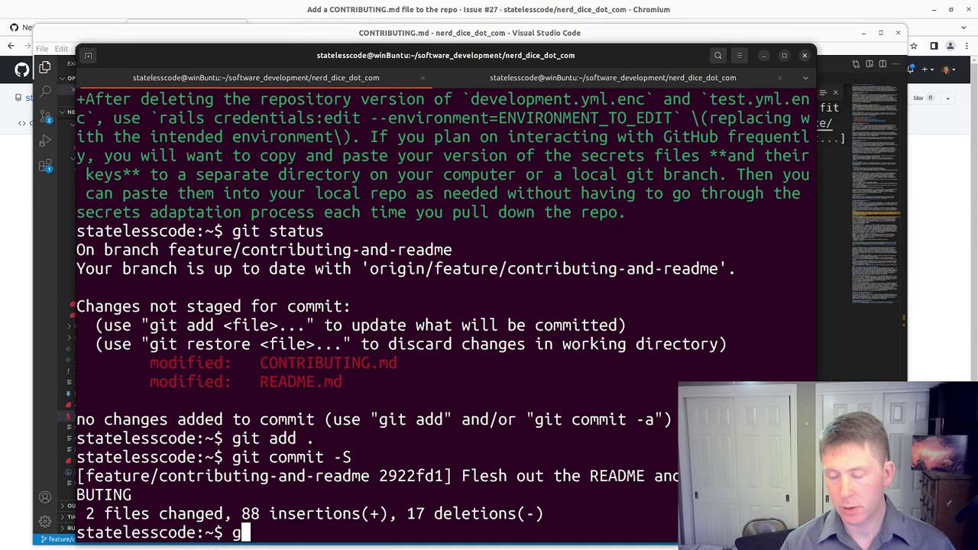
text(tatus)
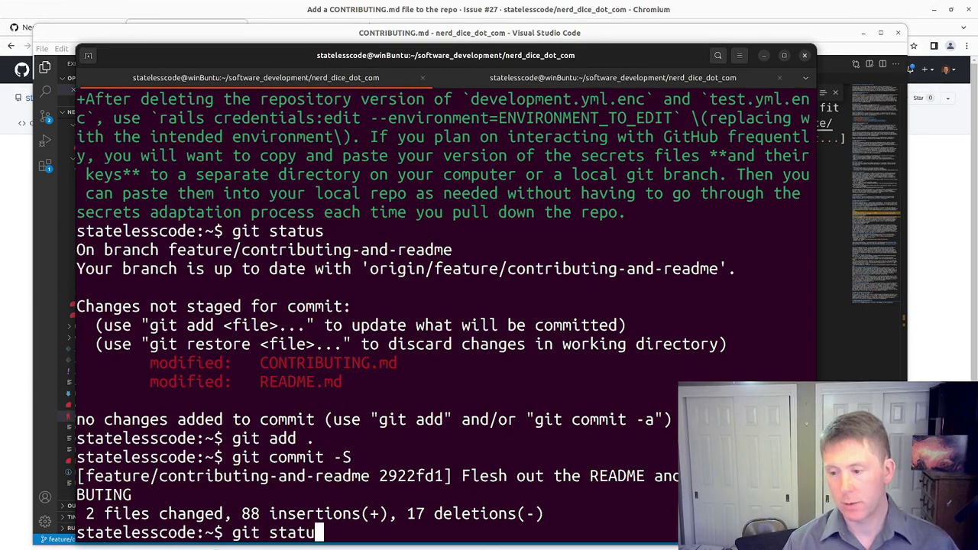
key(Return)
text(git push)
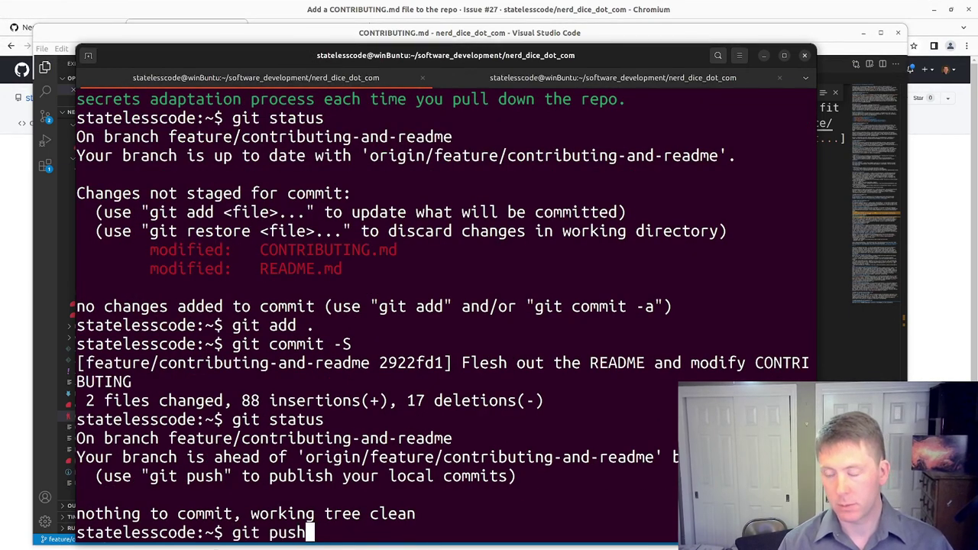
key(Return)
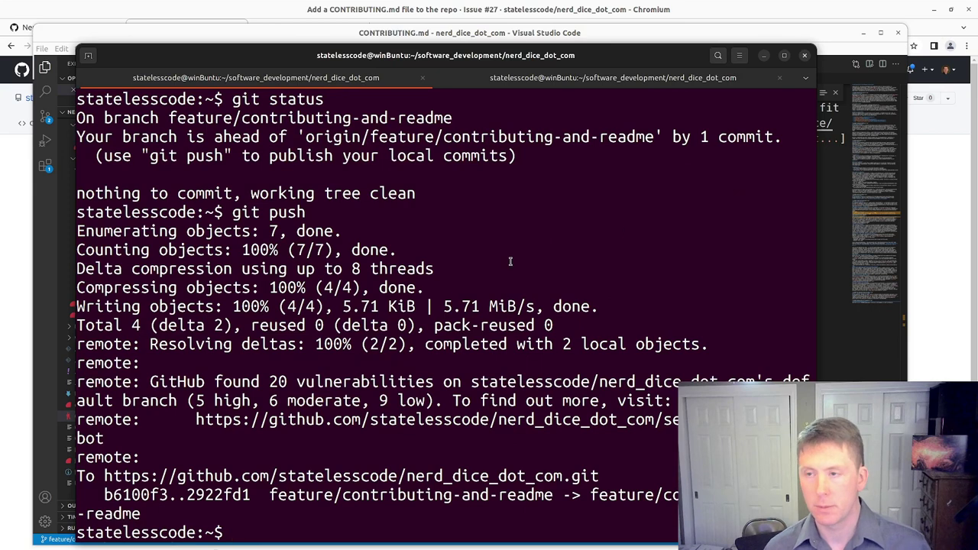
Switch to Chromium and open the nerd_dice_dot_com repository's code on the feature/contributing-and-readme branch
click(315, 9)
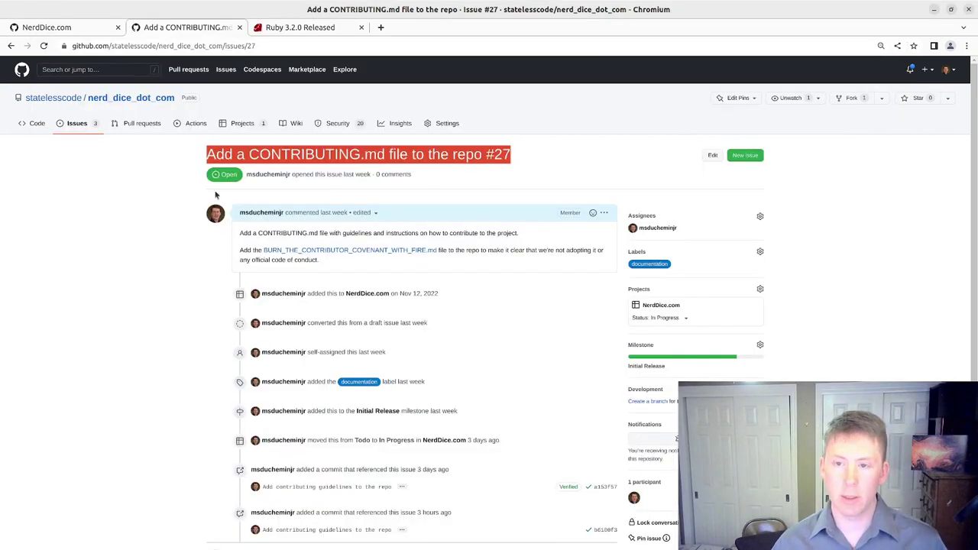
click(36, 123)
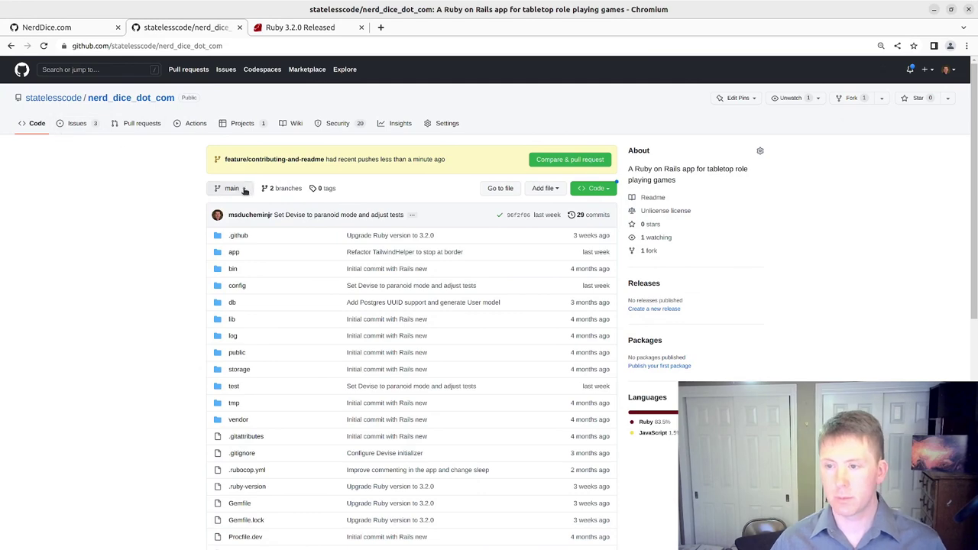
click(230, 189)
click(233, 276)
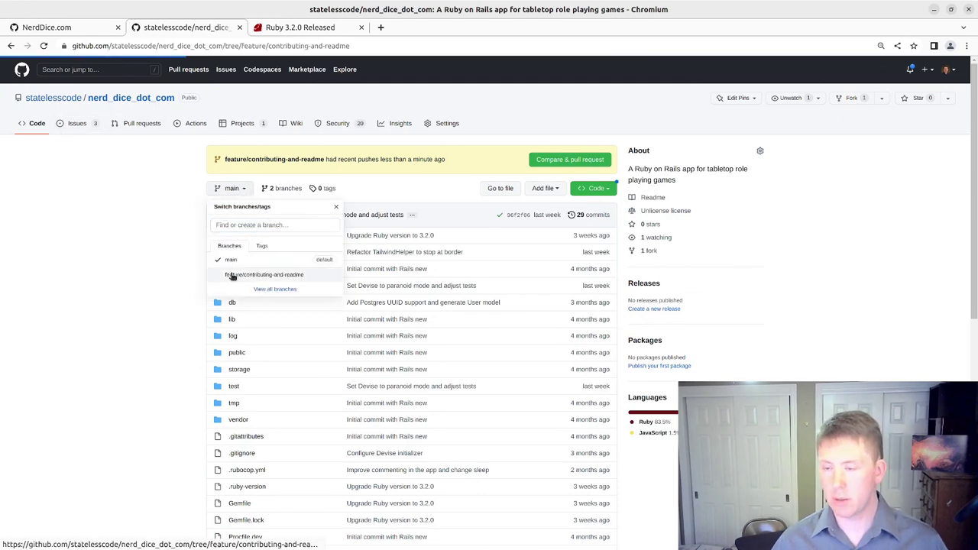
Check the rendered README.md and follow its "code along" link, as well as the CONTRIBUTING link in the Code Along! section
scroll(184, 249, down, 7)
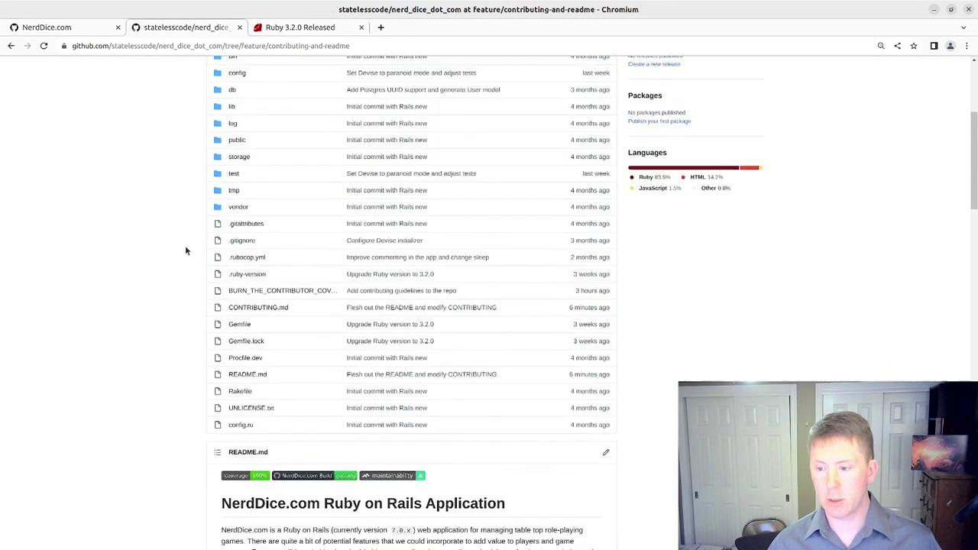
scroll(319, 248, down, 3)
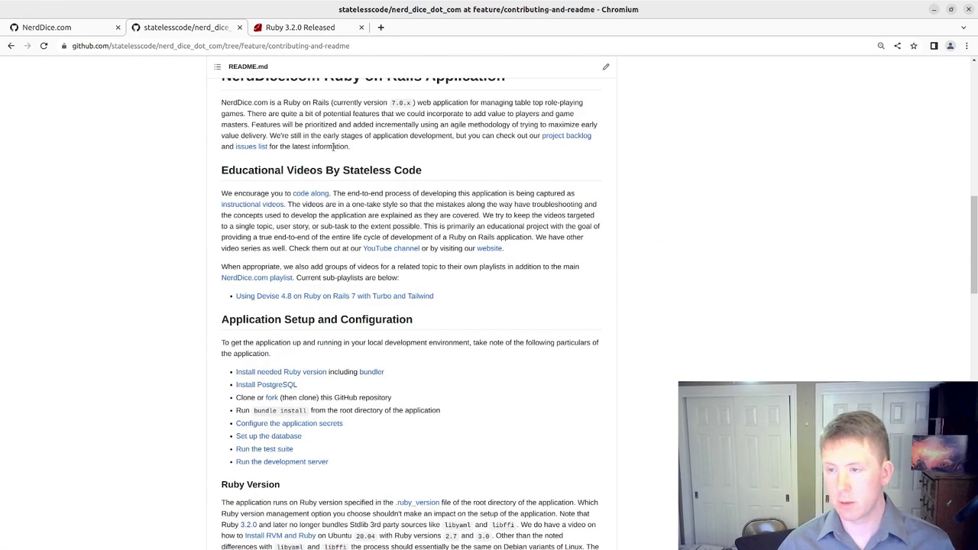
scroll(336, 152, up, 2)
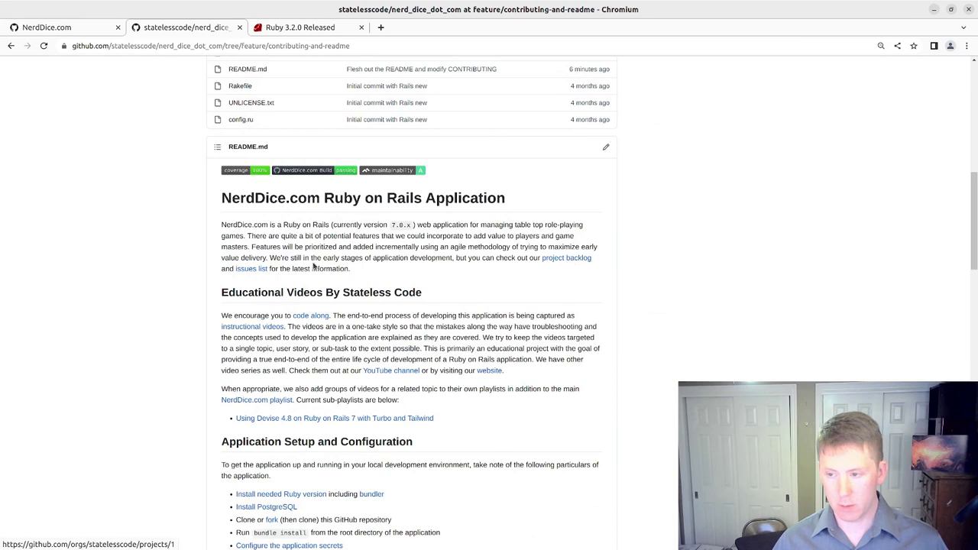
click(311, 317)
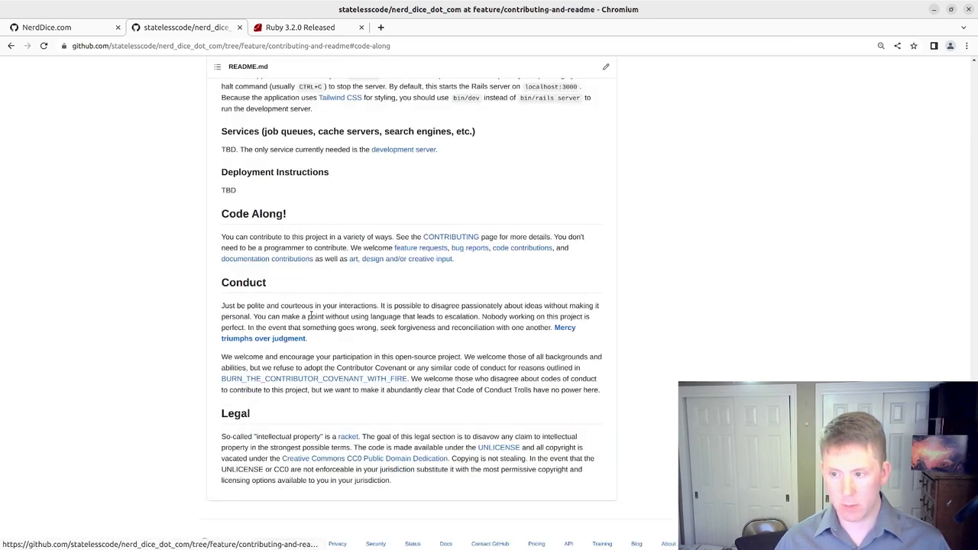
click(453, 236)
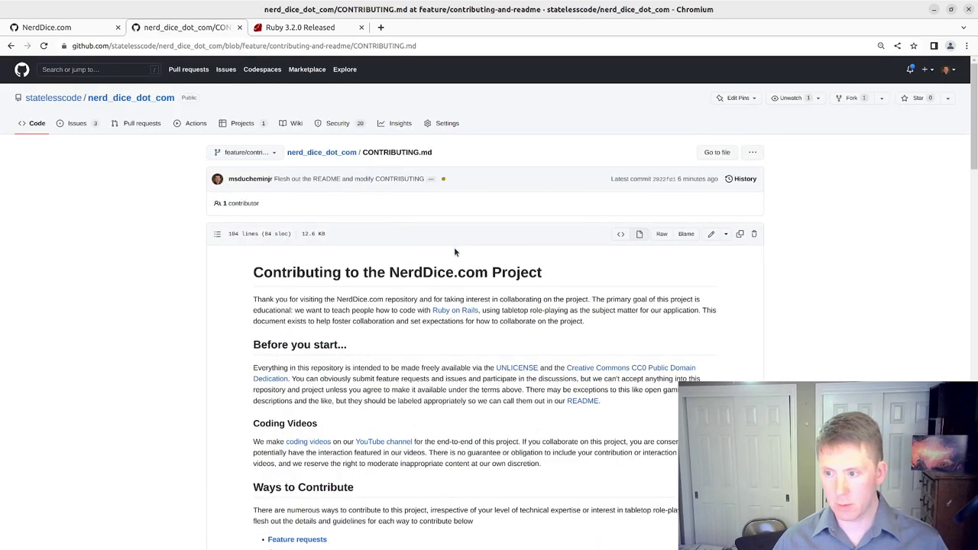
Follow the README link in the rendered CONTRIBUTING.md, and check the README's "Install needed Ruby version" link
scroll(452, 277, down, 5)
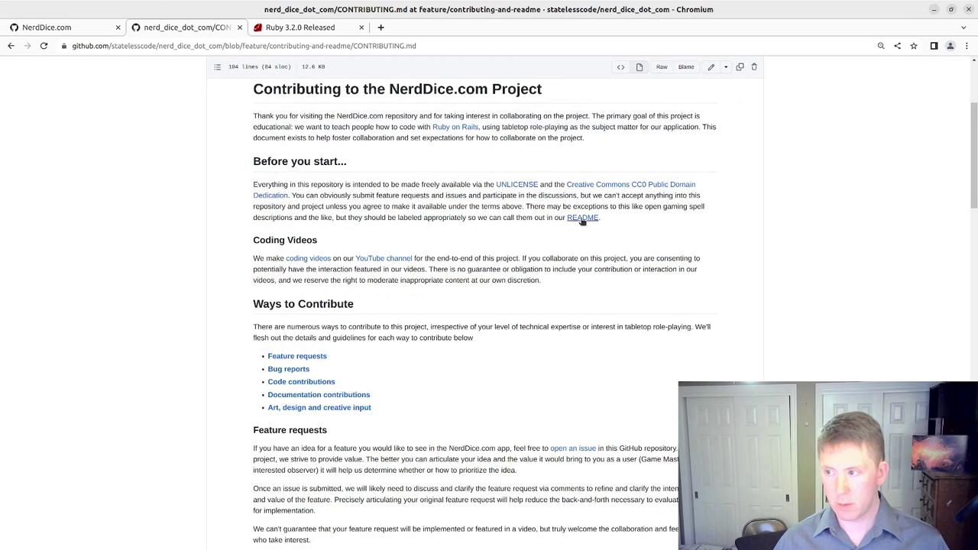
click(582, 219)
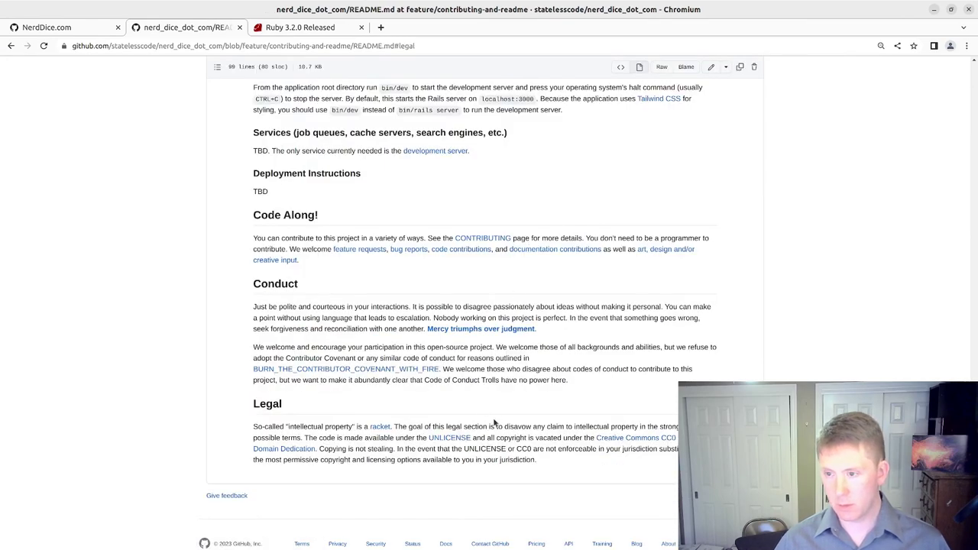
scroll(542, 414, up, 20)
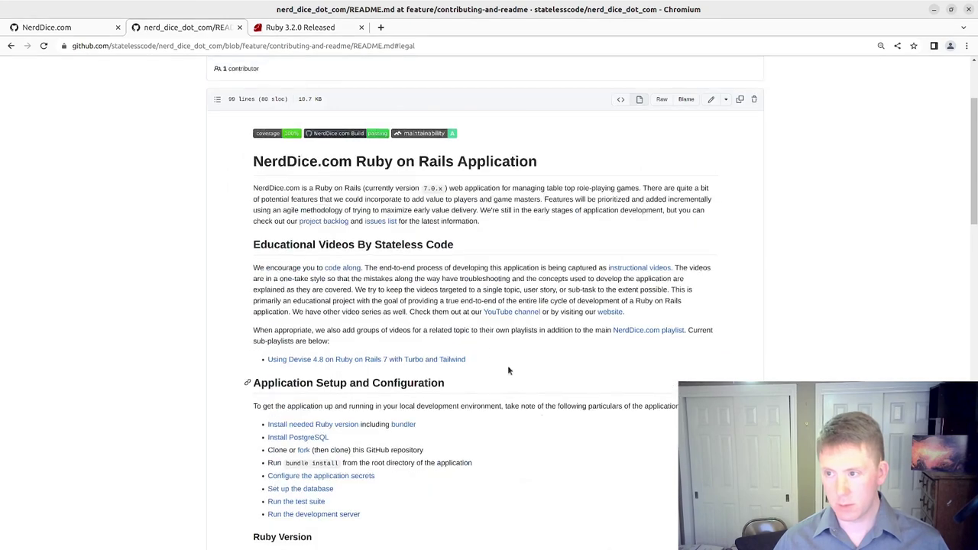
scroll(374, 283, down, 2)
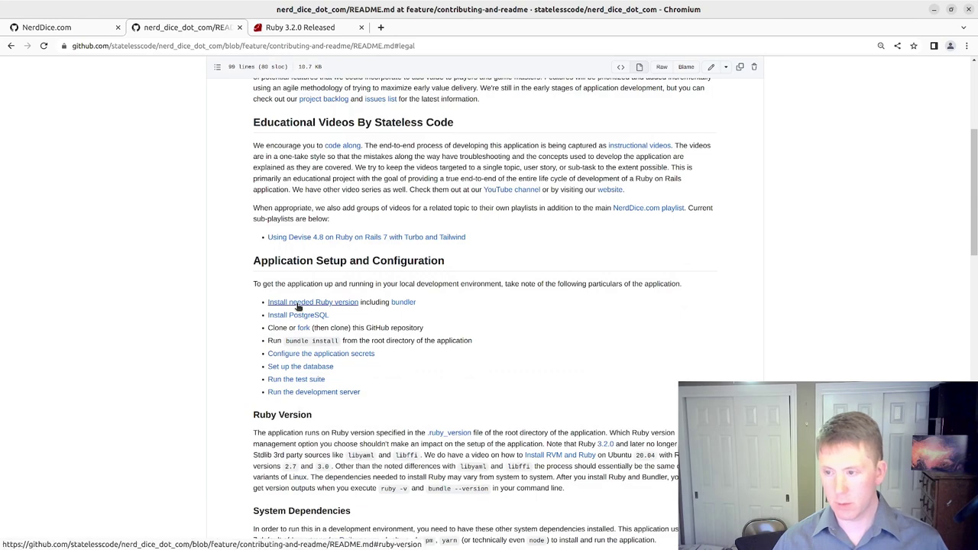
click(299, 303)
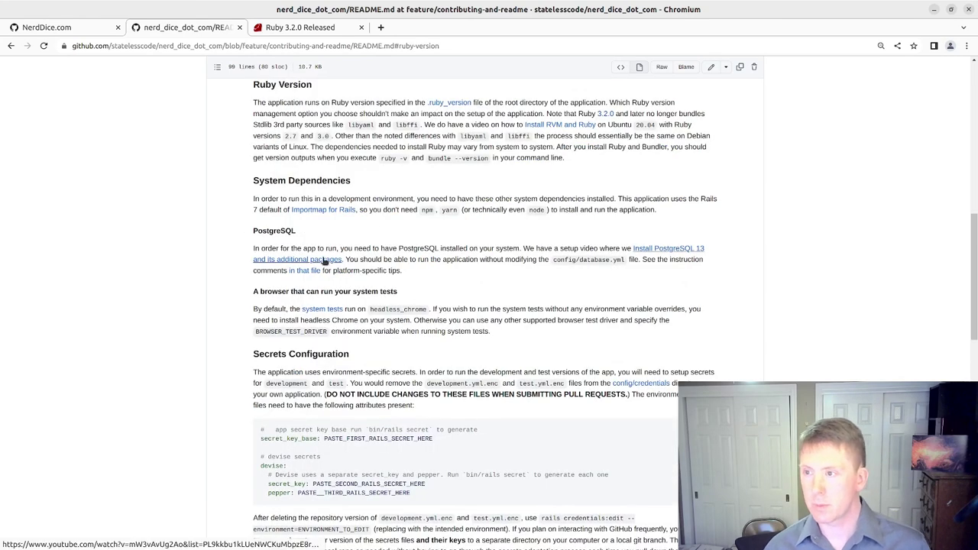
Test the .ruby_version link in the README's Ruby Version section and return to the README
click(457, 105)
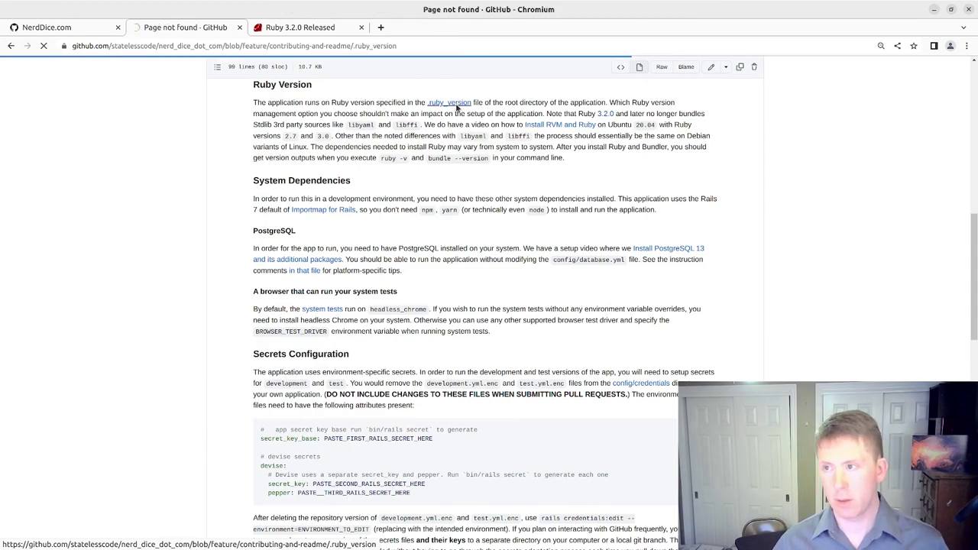
click(10, 47)
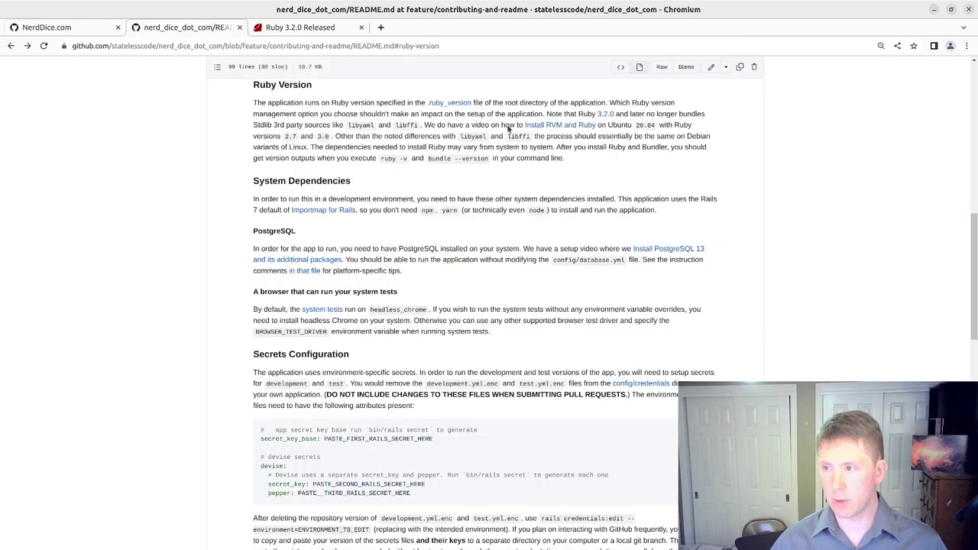
click(451, 102)
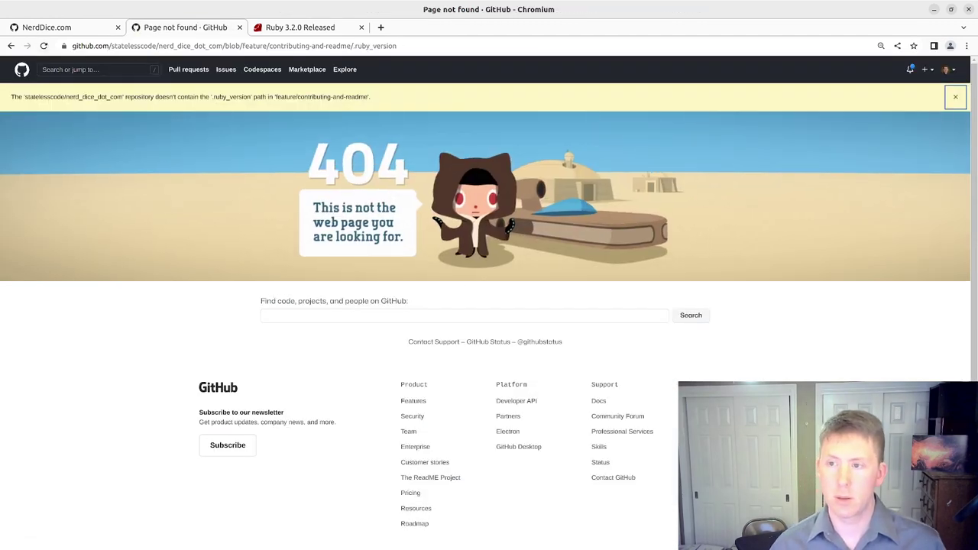
click(10, 45)
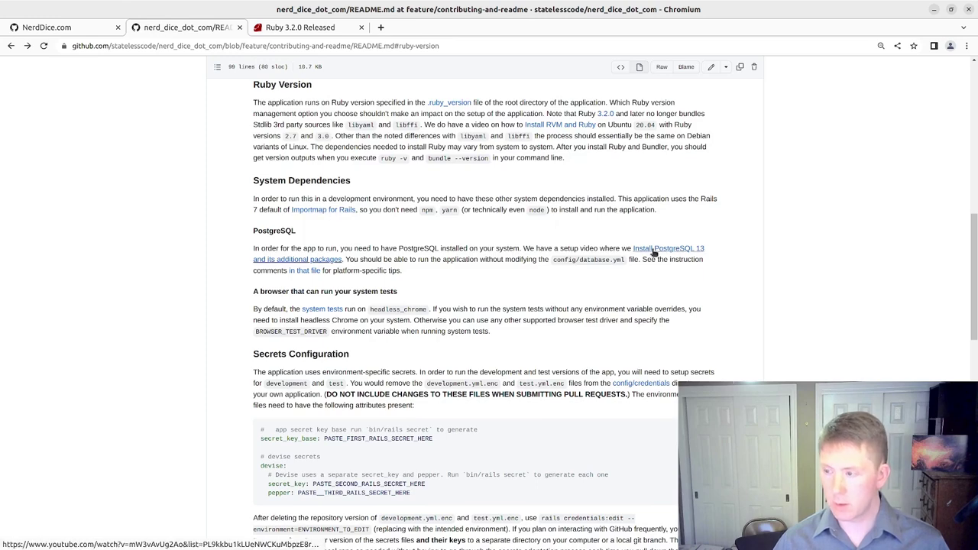
Test the "in that file" link to config/database.yml in the PostgreSQL section and return to the README
scroll(654, 252, down, 2)
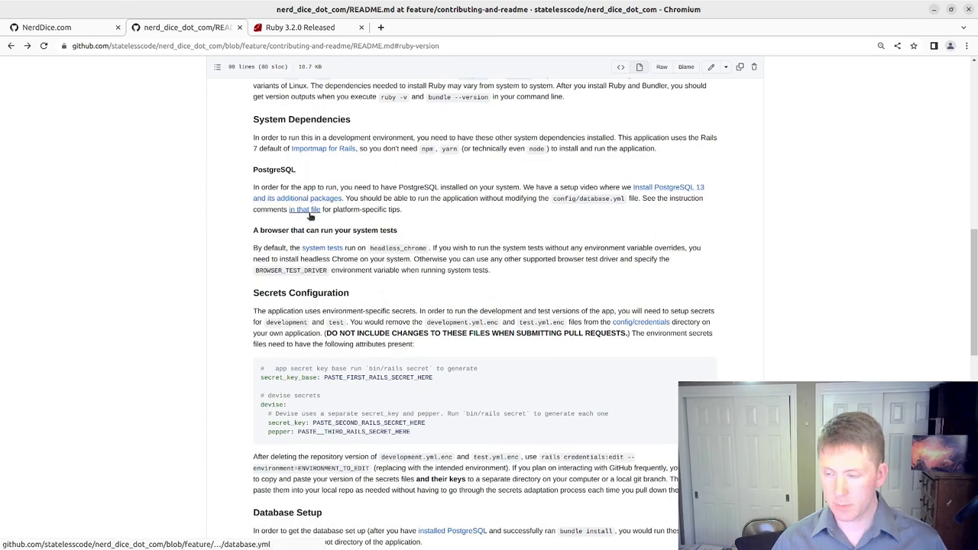
scroll(310, 217, down, 2)
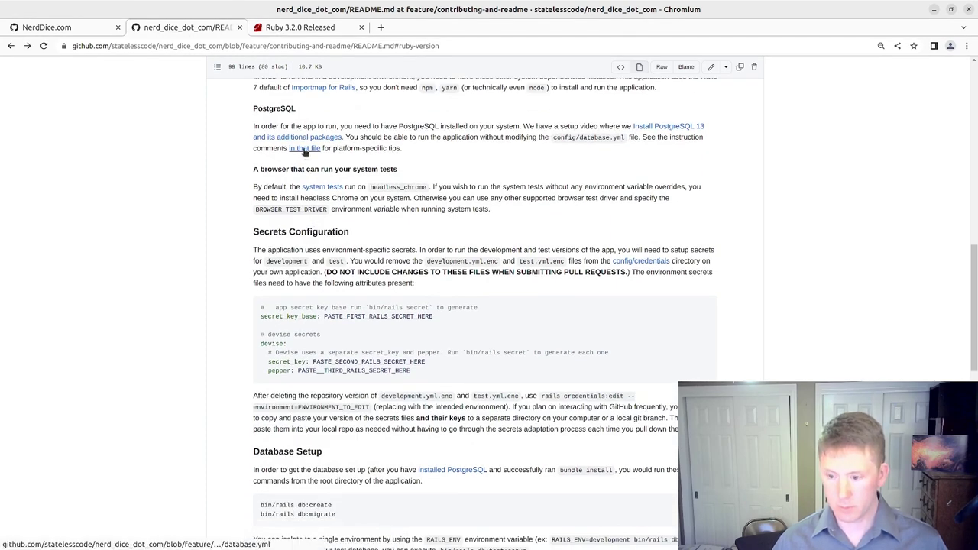
click(305, 149)
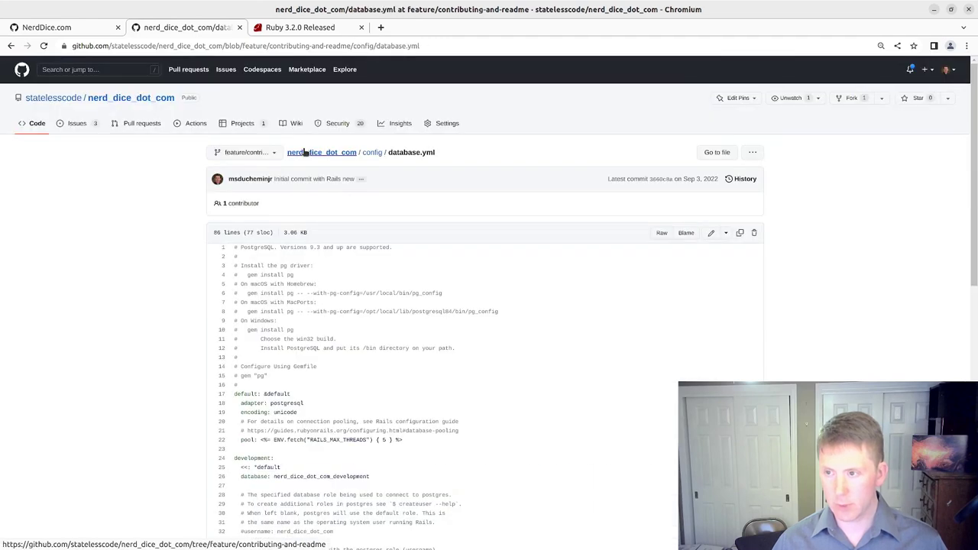
click(10, 46)
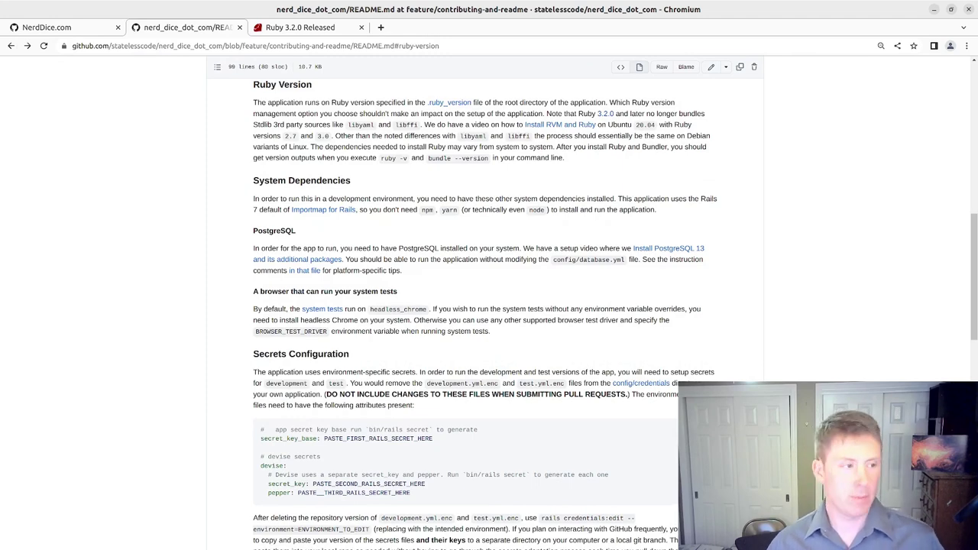
In Visual Studio Code, change the .ruby_version link's target in README.md's Ruby Version section to .ruby-version, save the file and return to the terminal
key(alt+Tab)
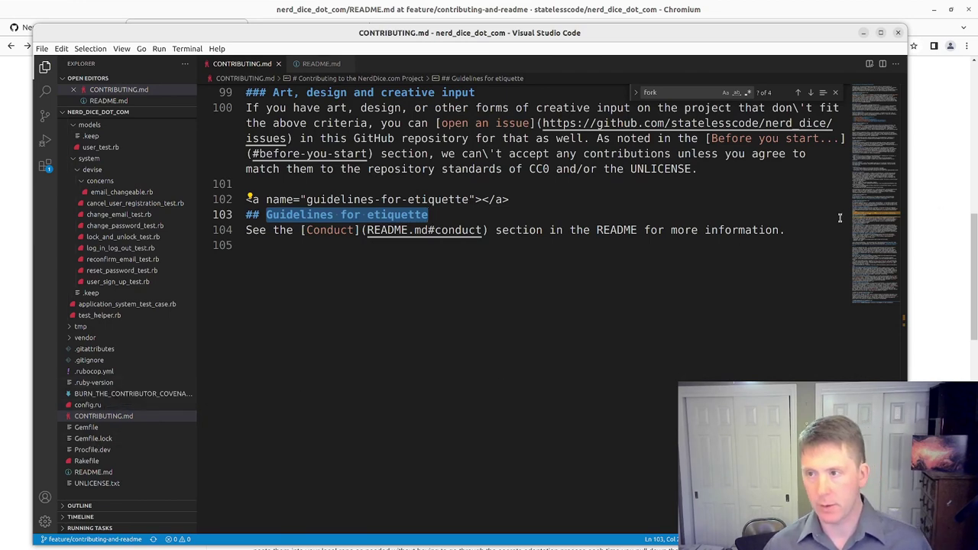
click(320, 64)
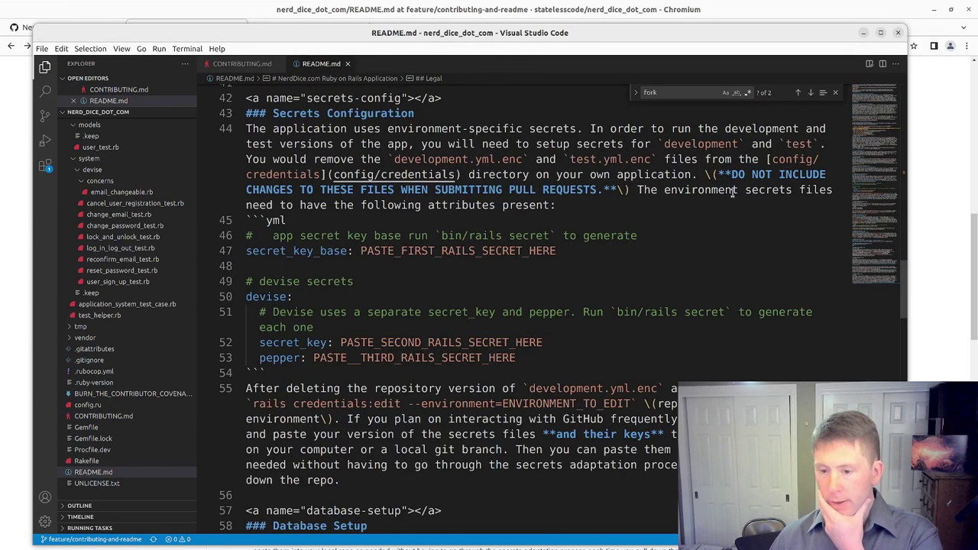
scroll(712, 212, down, 5)
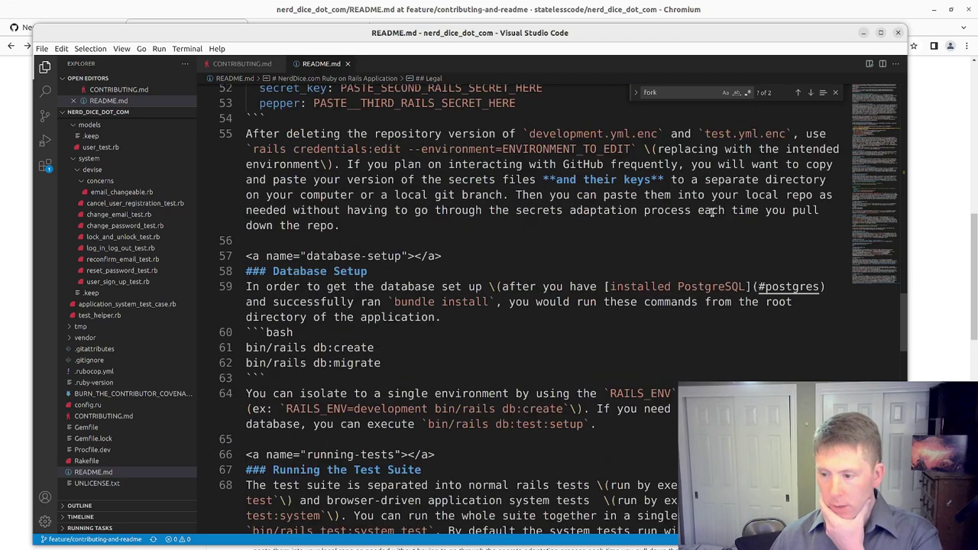
scroll(711, 212, up, 2)
scroll(711, 213, down, 5)
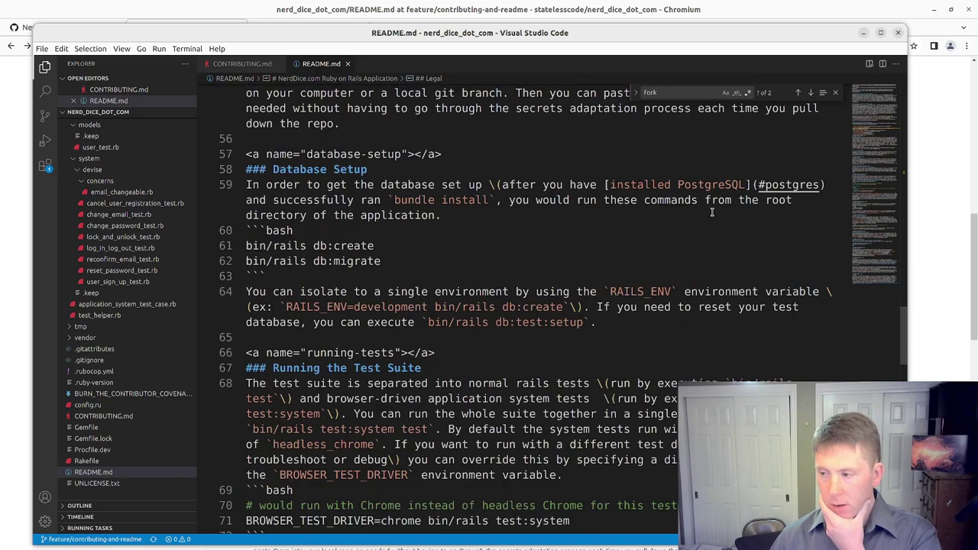
scroll(711, 214, down, 4)
scroll(705, 212, up, 3)
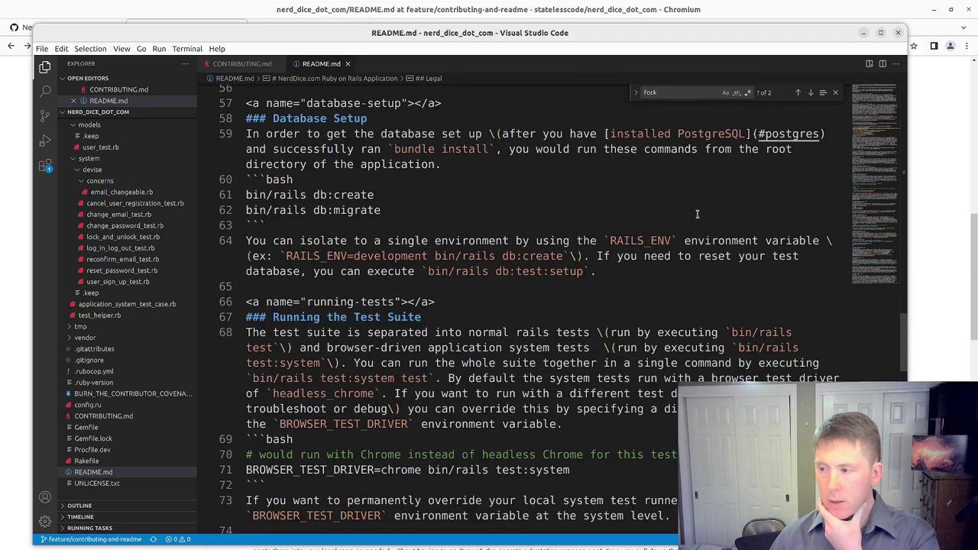
scroll(631, 238, down, 3)
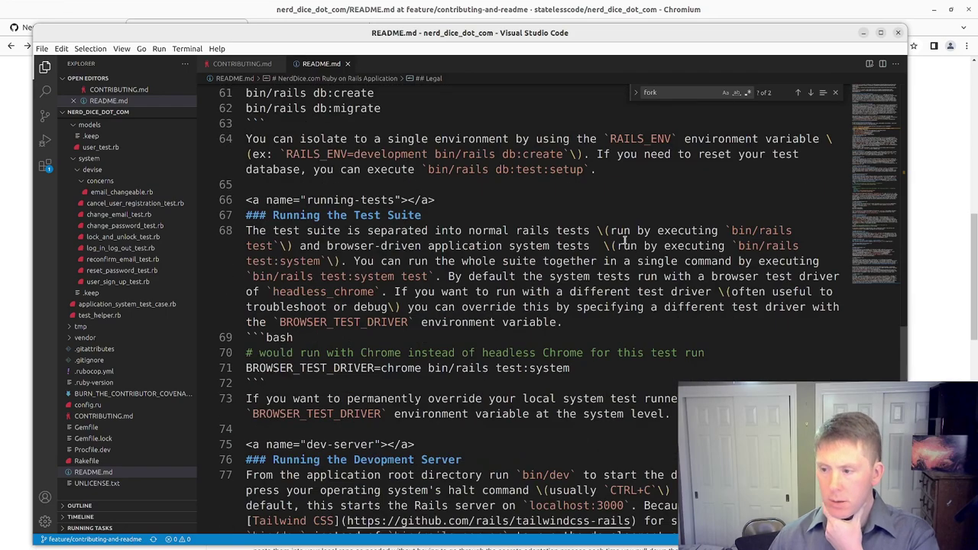
scroll(623, 241, down, 3)
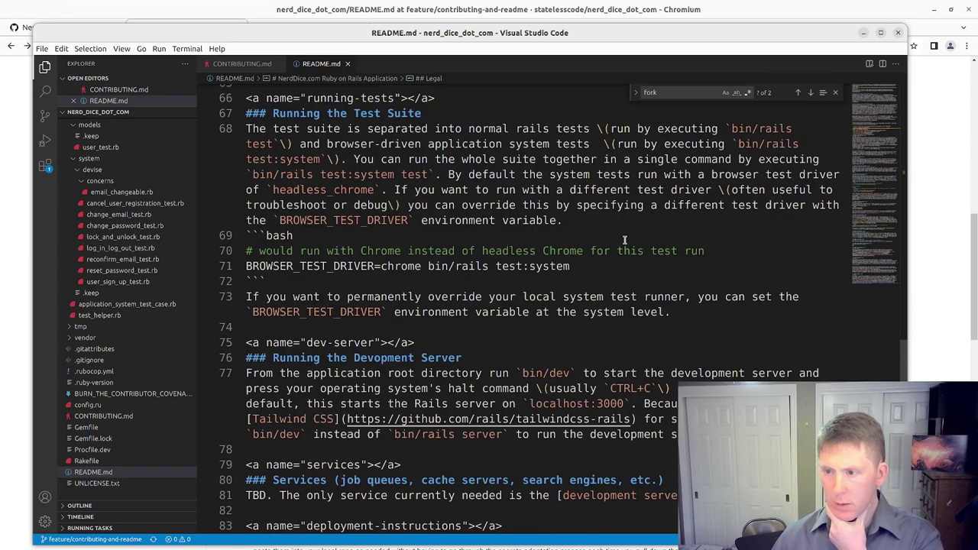
scroll(625, 240, up, 10)
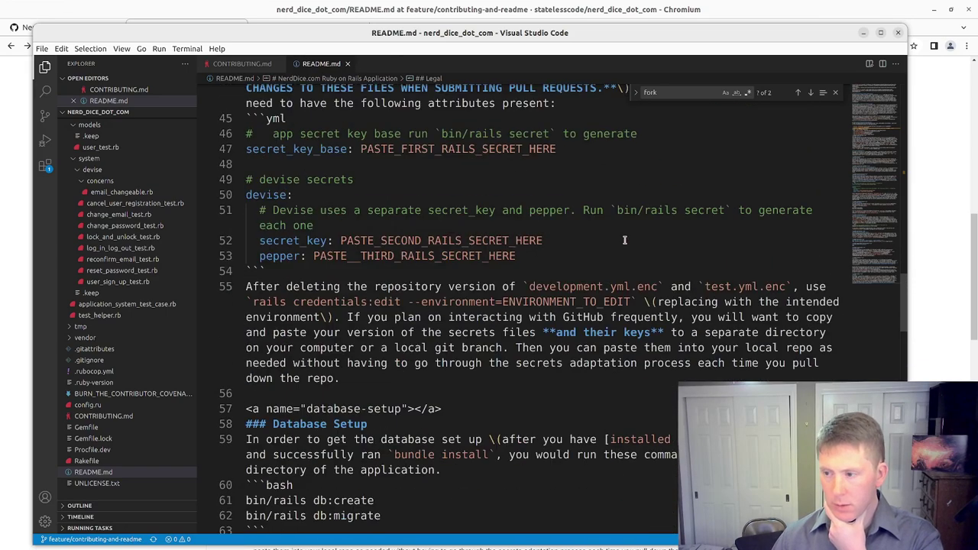
scroll(623, 240, up, 5)
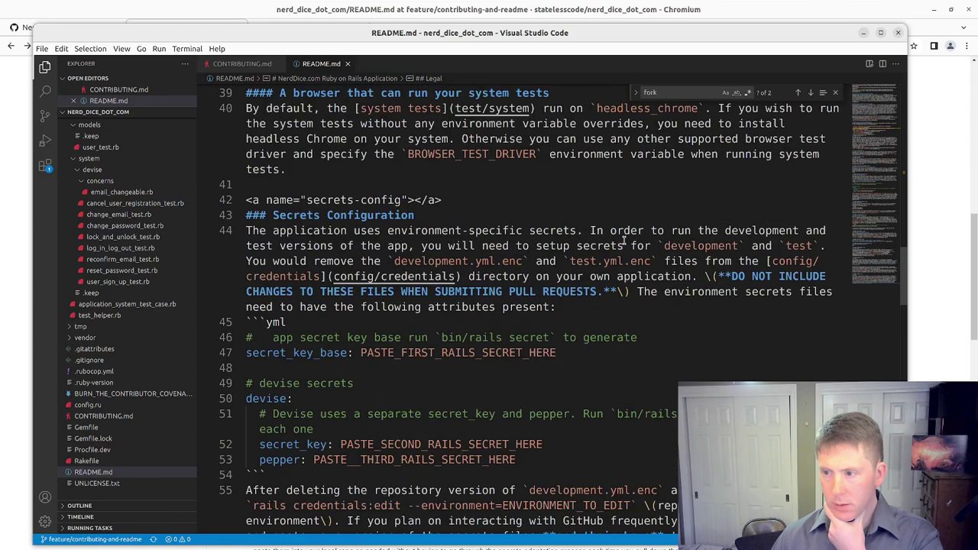
scroll(623, 241, up, 6)
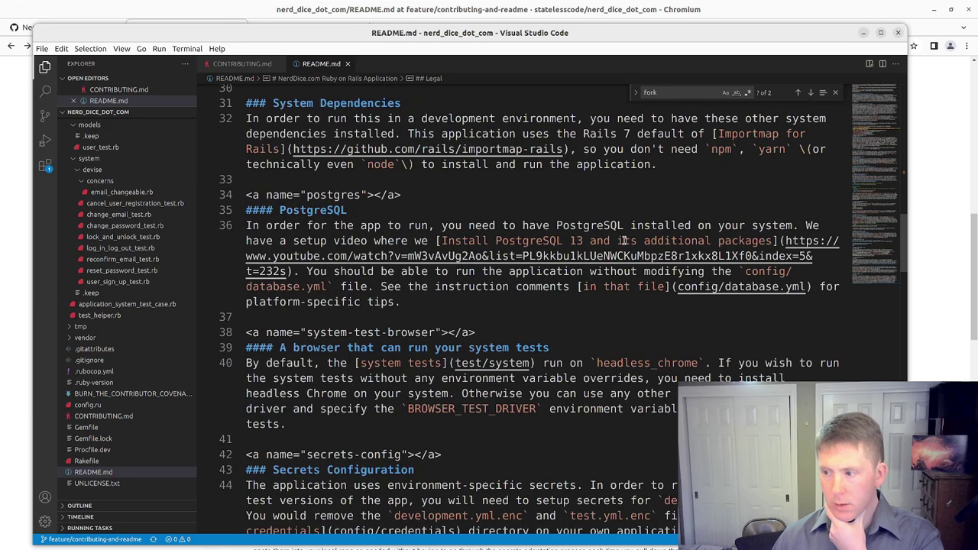
scroll(624, 241, down, 1)
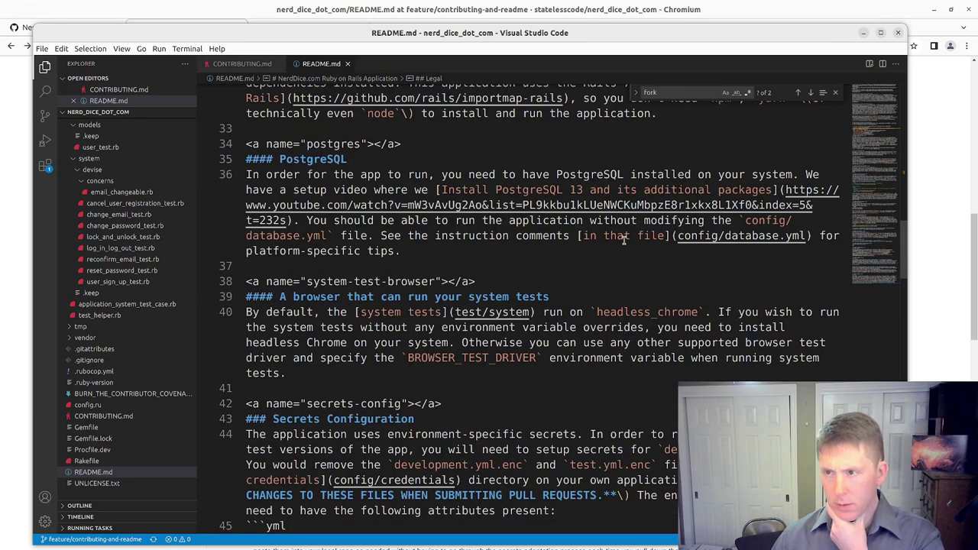
scroll(624, 239, up, 6)
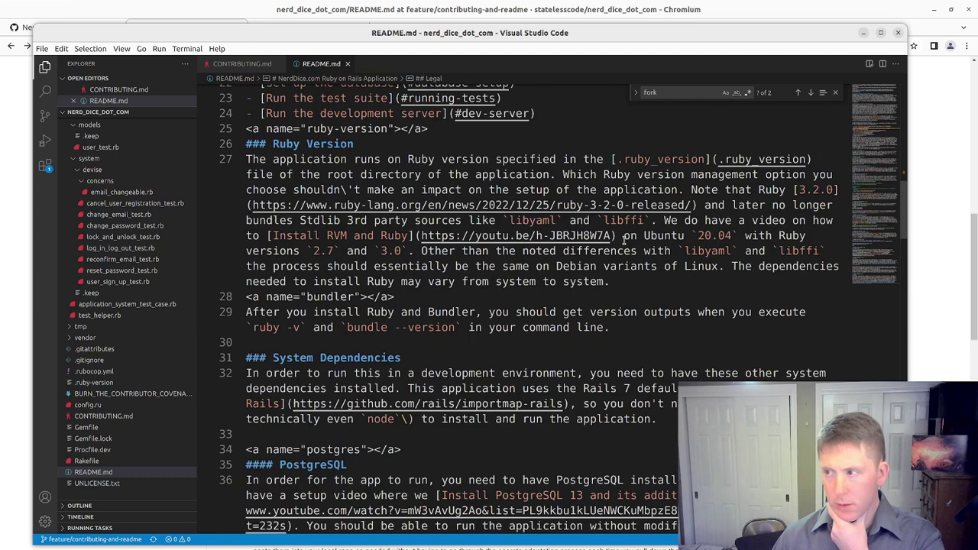
click(757, 159)
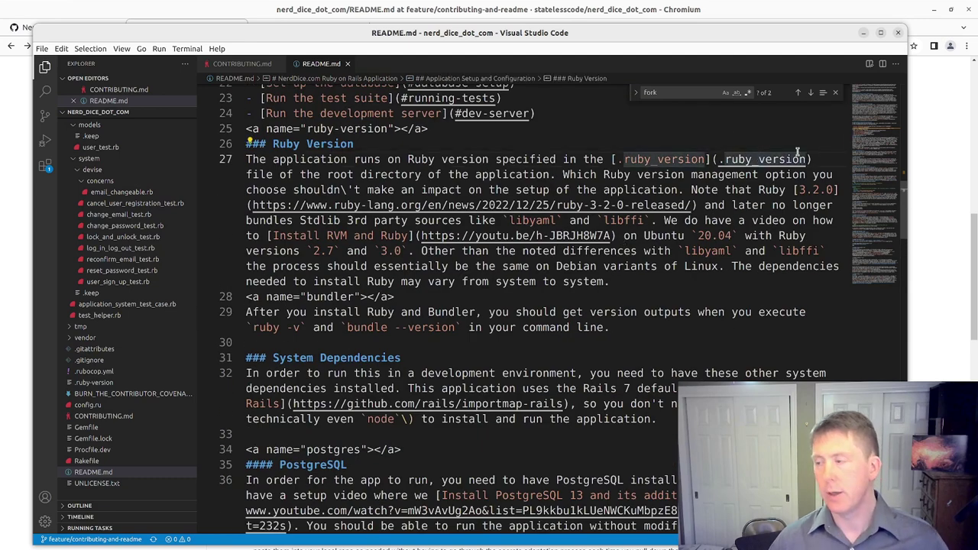
key(BackSpace)
text(-)
key(ctrl+s)
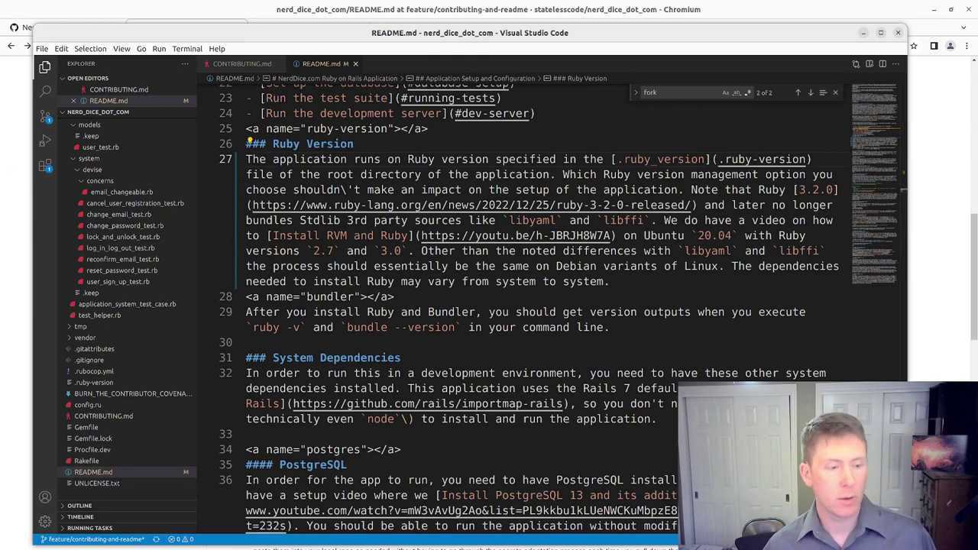
key(alt+Tab)
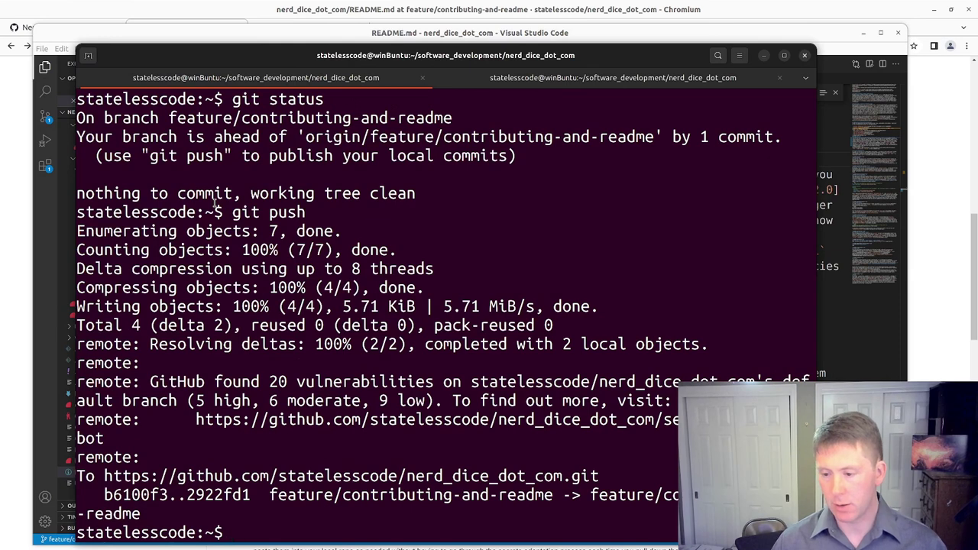
text(g)
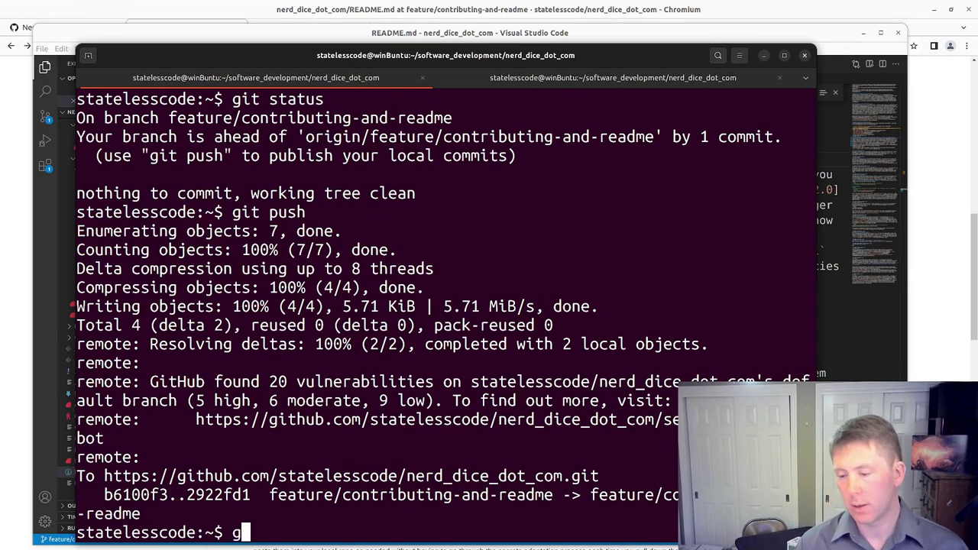
text(it commit --)
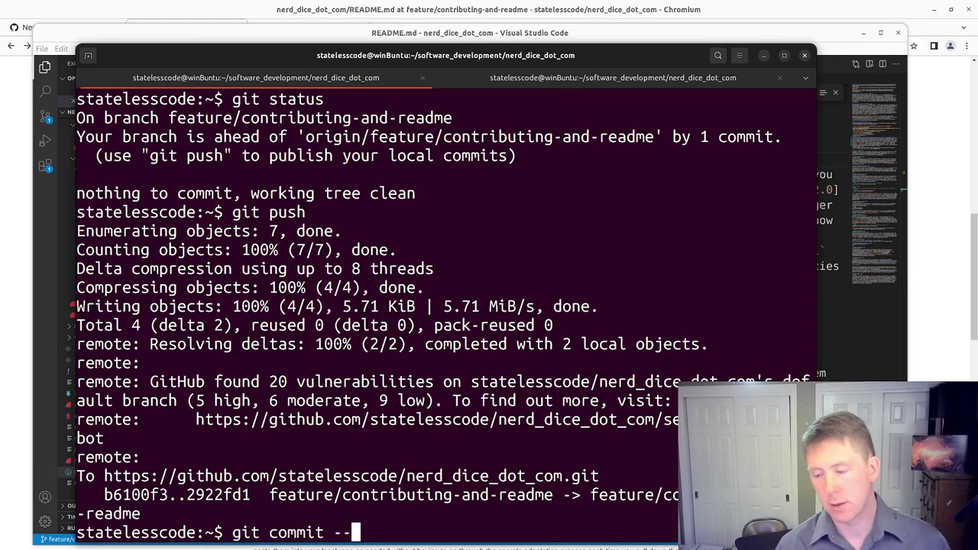
text(amend --no)
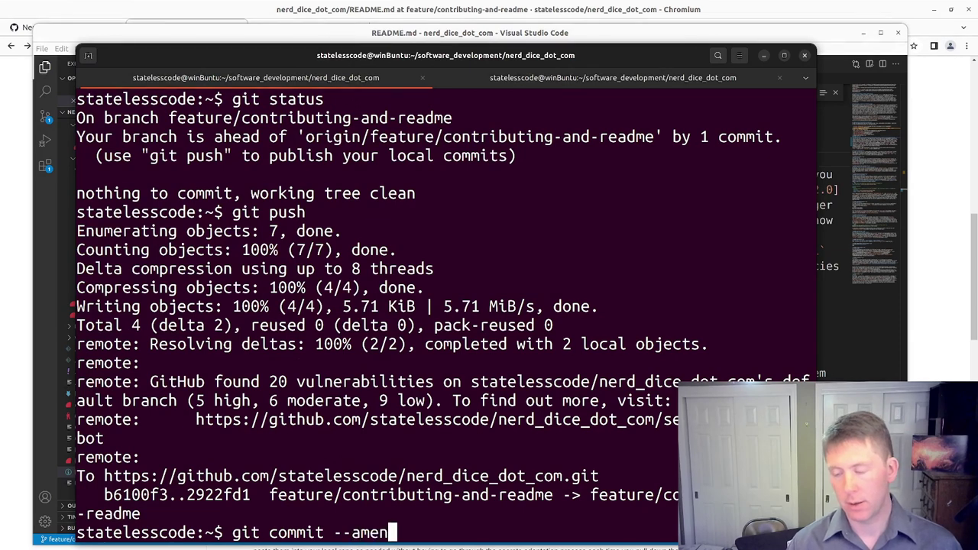
text(dit)
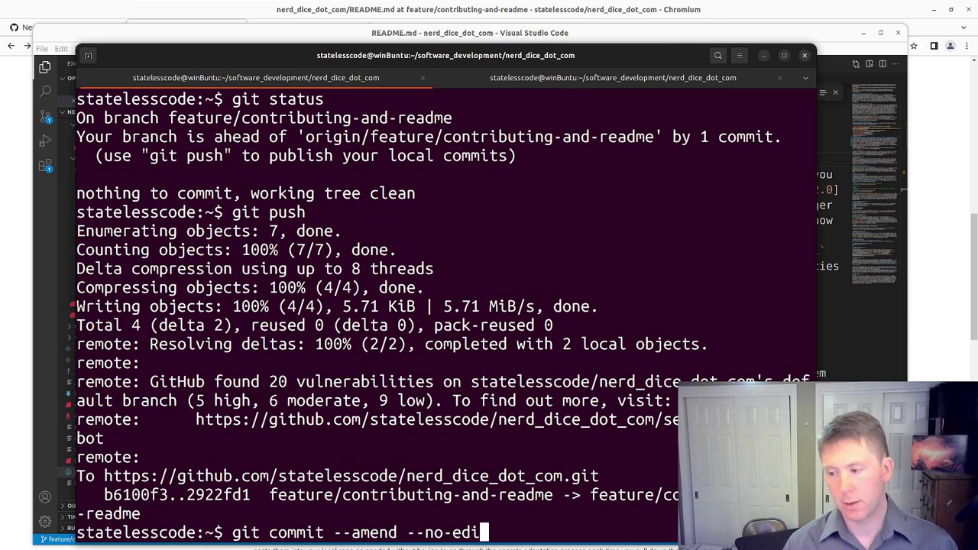
key(Up)
key(Up)
key(Up)
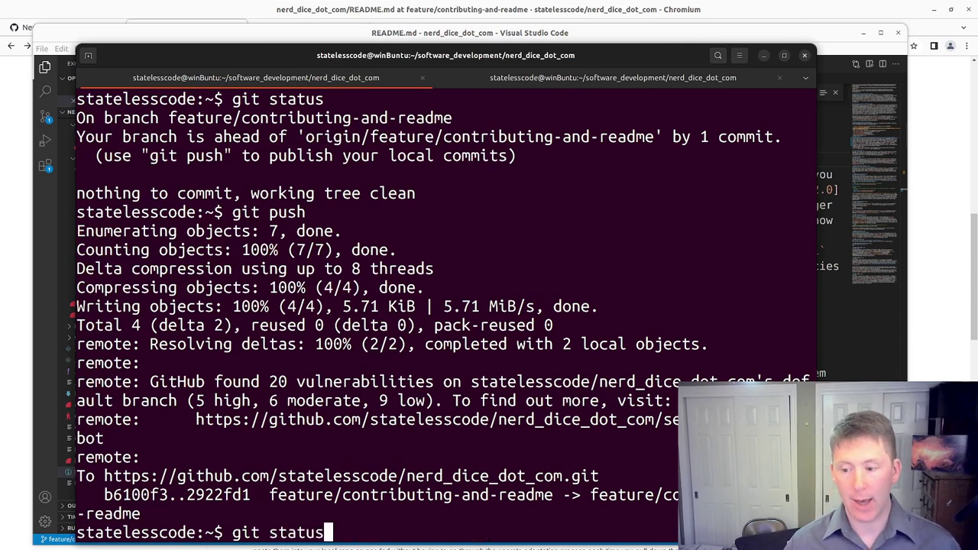
key(BackSpace)
key(BackSpace)
key(BackSpace)
key(BackSpace)
key(BackSpace)
key(BackSpace)
key(BackSpace)
key(BackSpace)
key(BackSpace)
key(BackSpace)
key(BackSpace)
key(BackSpace)
key(BackSpace)
key(BackSpace)
key(BackSpace)
key(BackSpace)
key(BackSpace)
key(BackSpace)
key(BackSpace)
key(BackSpace)
key(BackSpace)
key(BackSpace)
key(BackSpace)
key(BackSpace)
key(BackSpace)
key(BackSpace)
key(BackSpace)
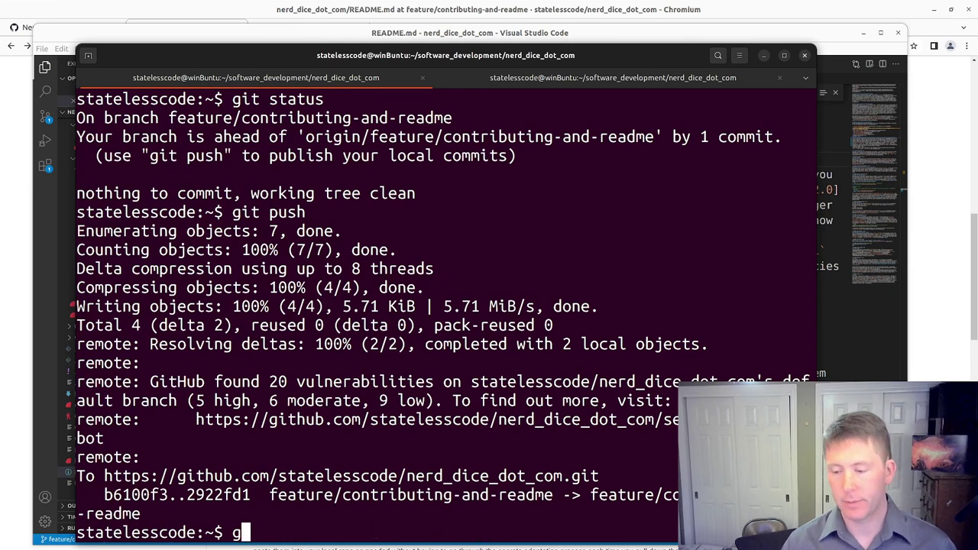
Check the repository's uncommitted changes with git status
text(it status)
key(Return)
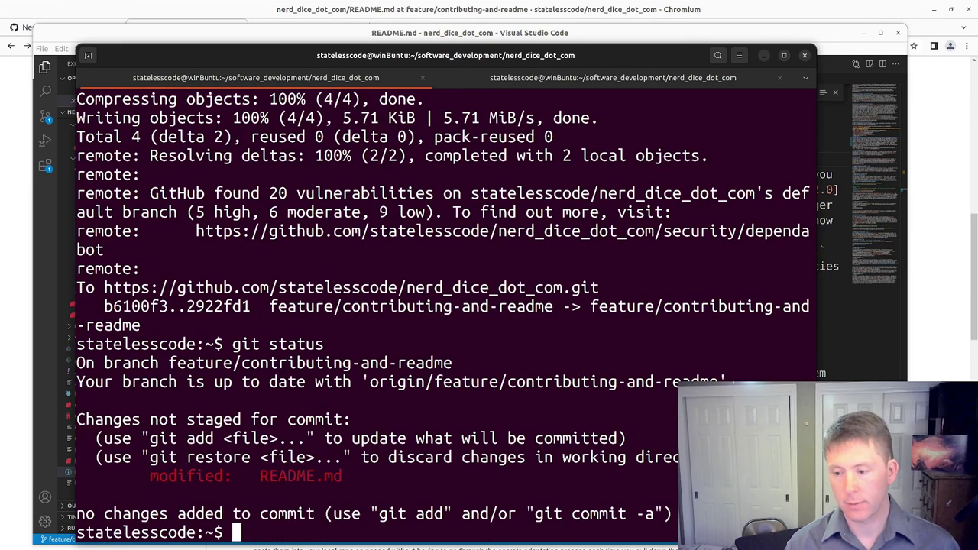
Stage README.md and amend the last commit with it, using --amend --no-edit to keep the commit message
text(git add README.md)
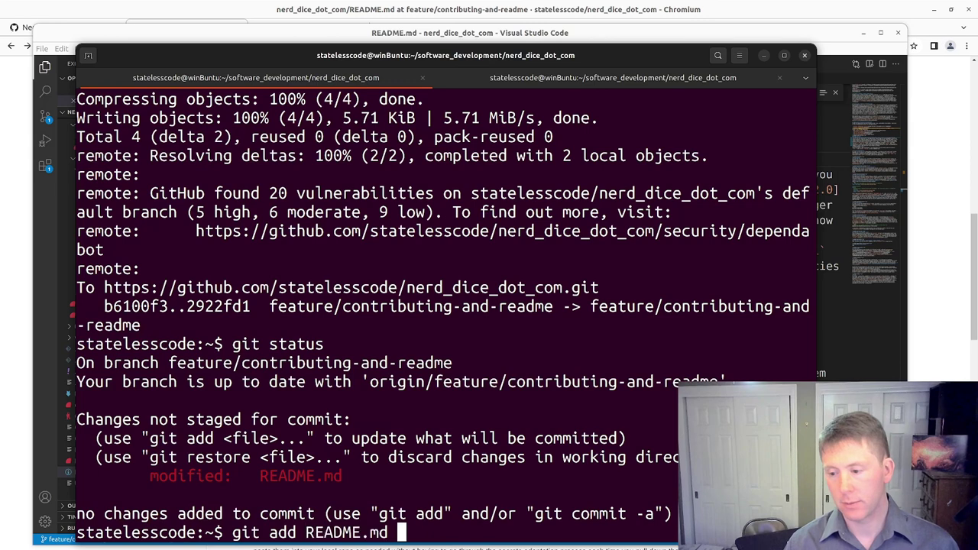
key(Return)
text(g)
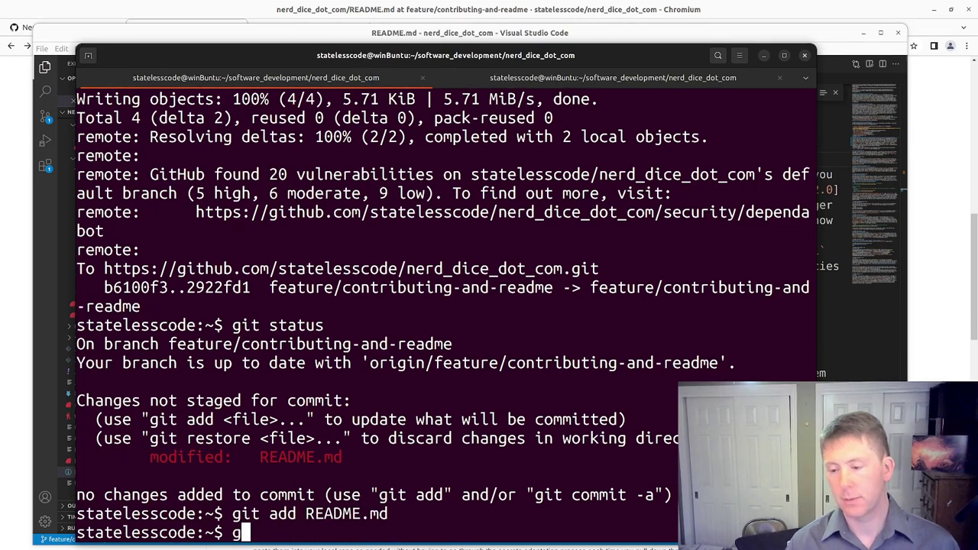
text(it commit --a)
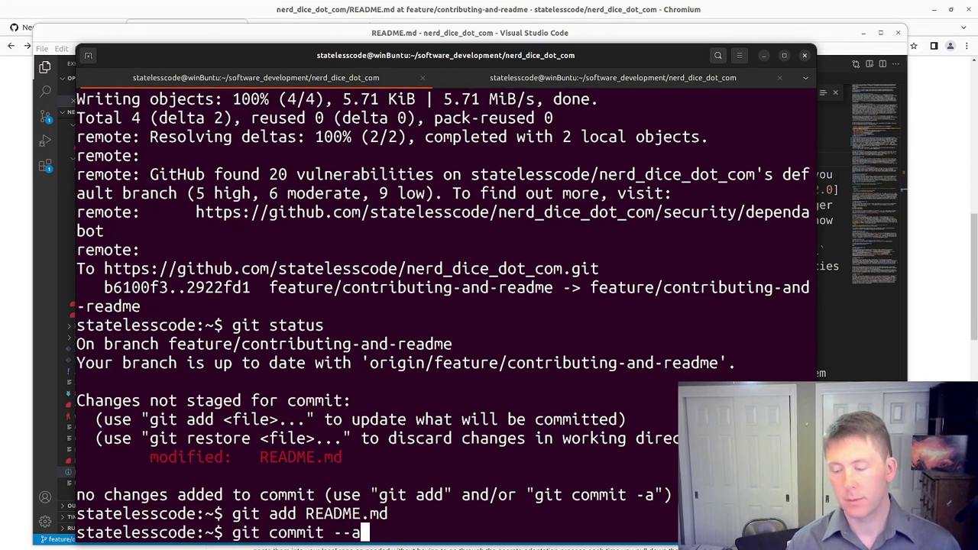
text(mend )
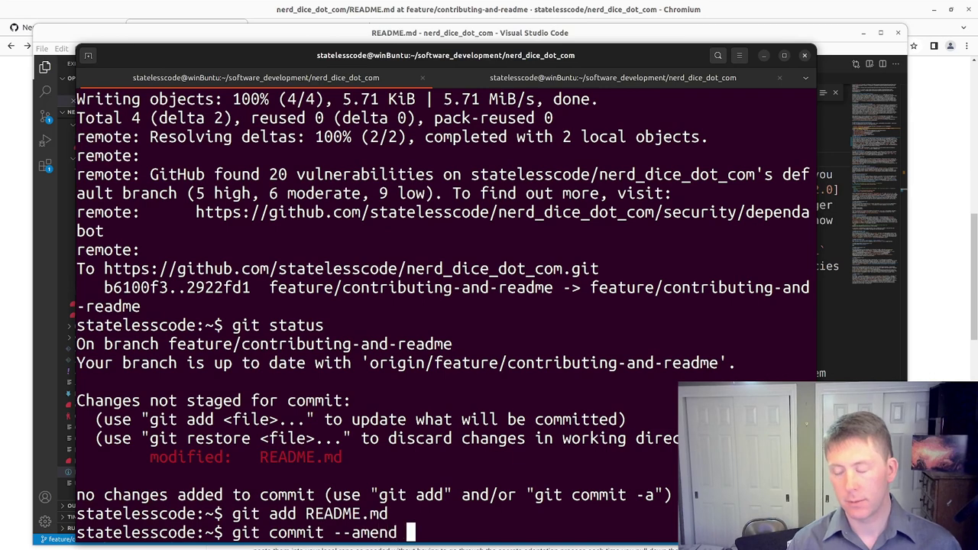
text(--no-edit)
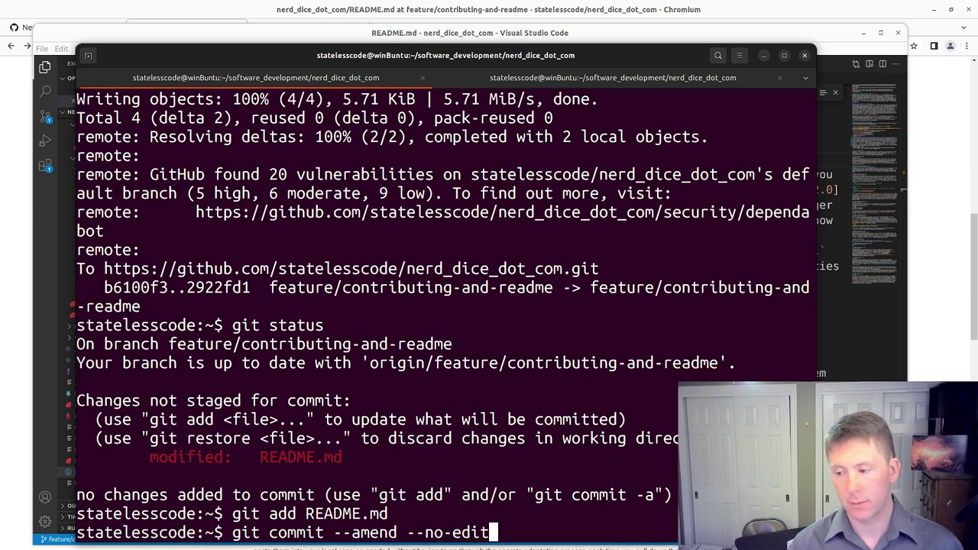
key(Return)
key(Up)
key(Down)
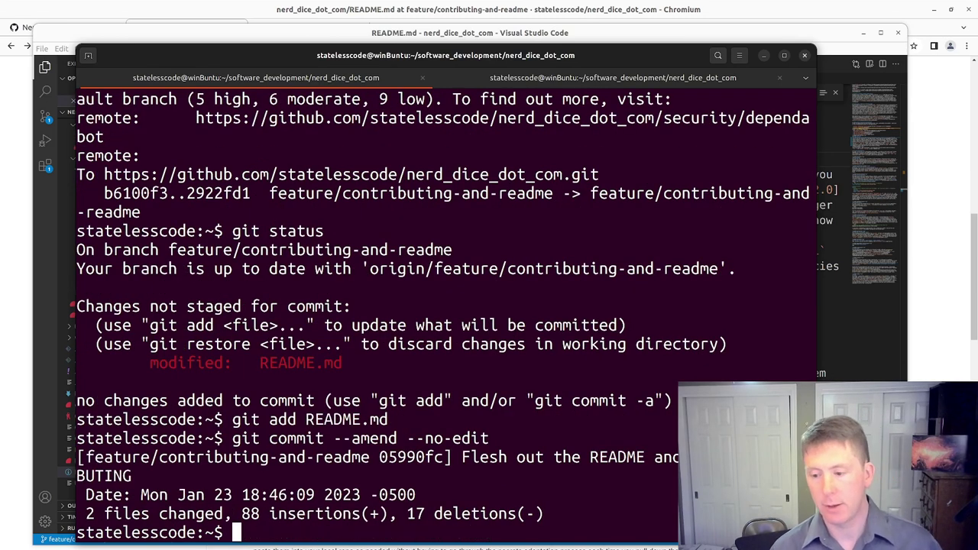
Force-push the amended commit on feature/contributing-and-readme to GitHub with git push -f
text(git psh)
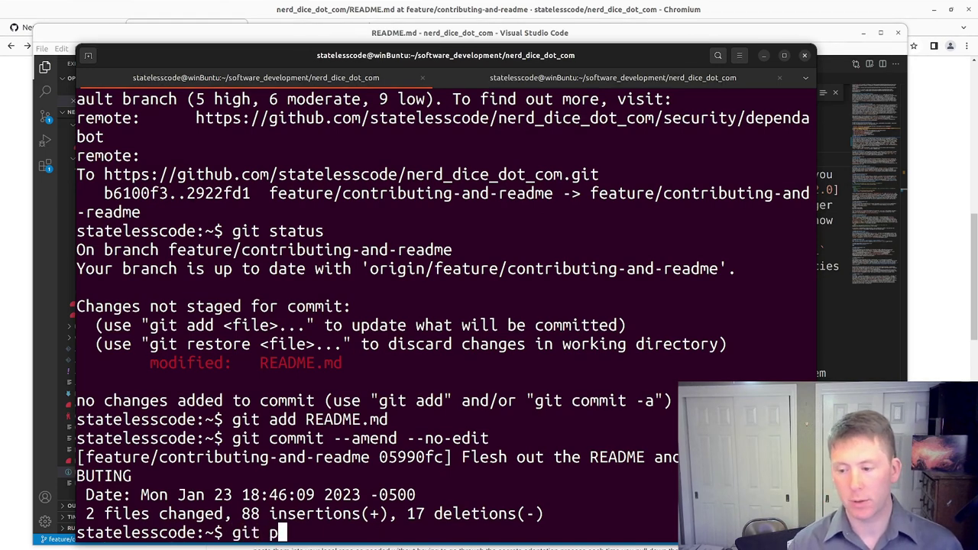
key(BackSpace)
key(BackSpace)
key(BackSpace)
key(BackSpace)
text(push )
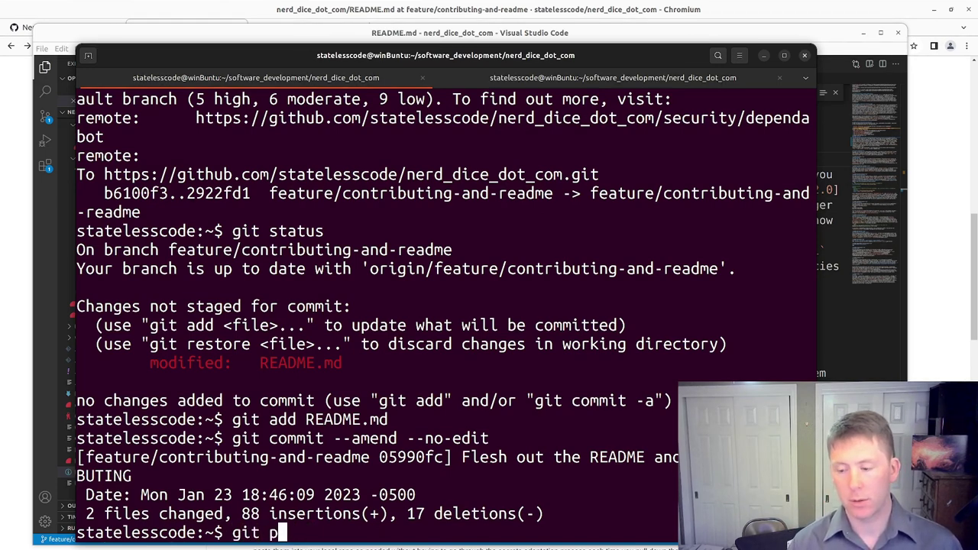
text(-f)
key(Return)
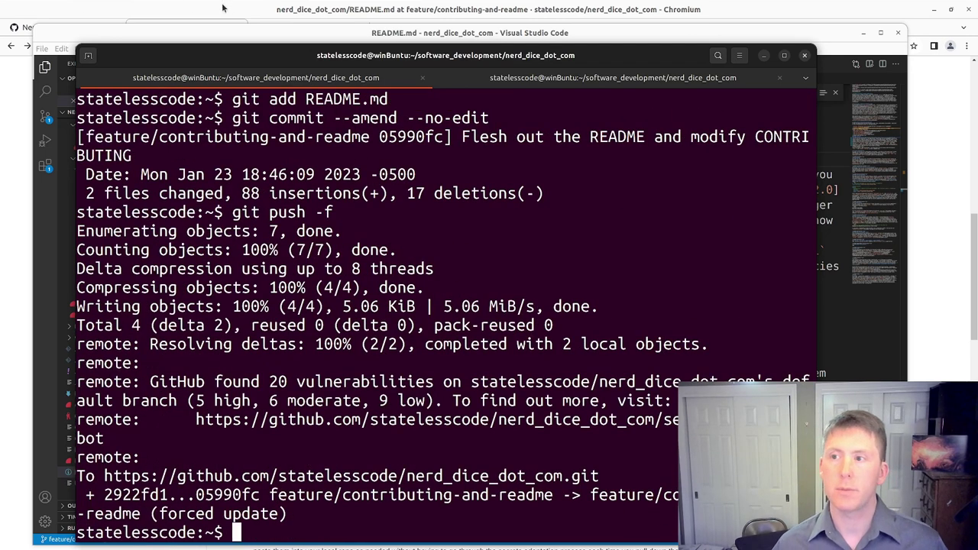
Switch to Chromium, reload the README page on GitHub and open the root file listing of the feature/contributing-and-readme branch
click(282, 6)
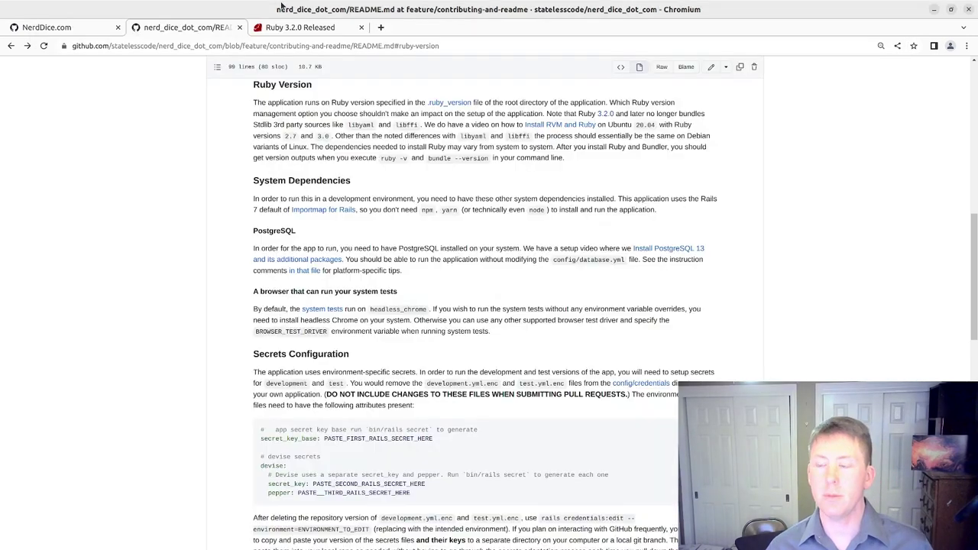
click(44, 46)
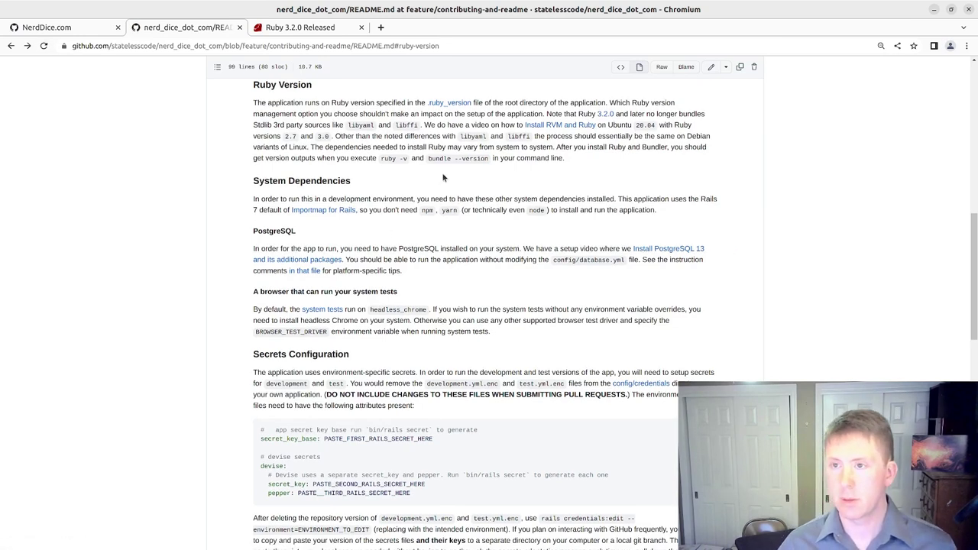
scroll(443, 180, up, 15)
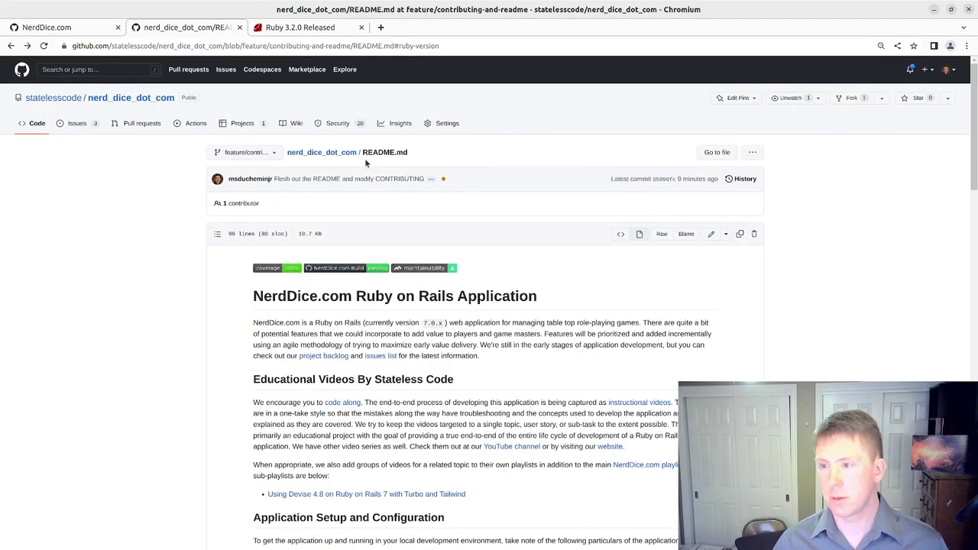
click(34, 126)
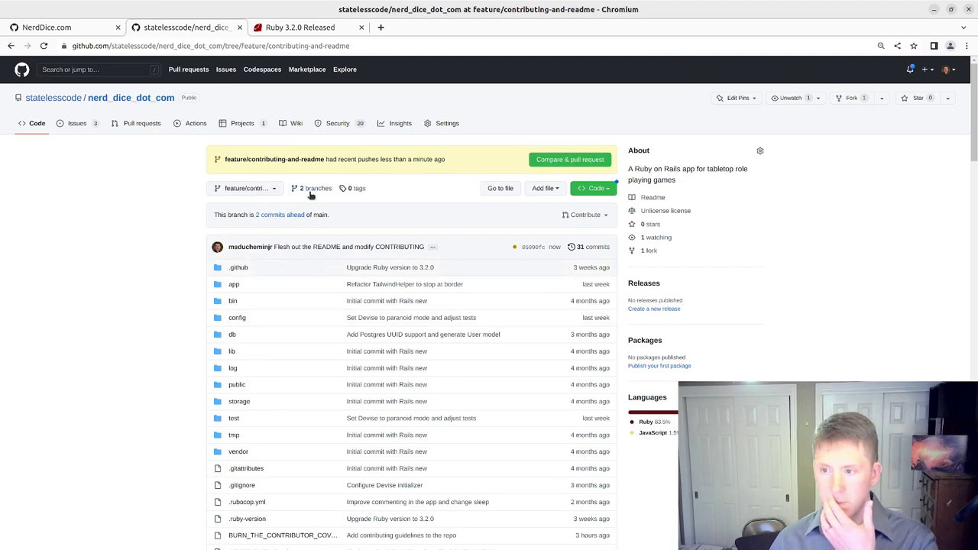
Look through the rendered README's setup sections, test the .ruby_version link under Ruby Version and return to the README
scroll(310, 267, down, 12)
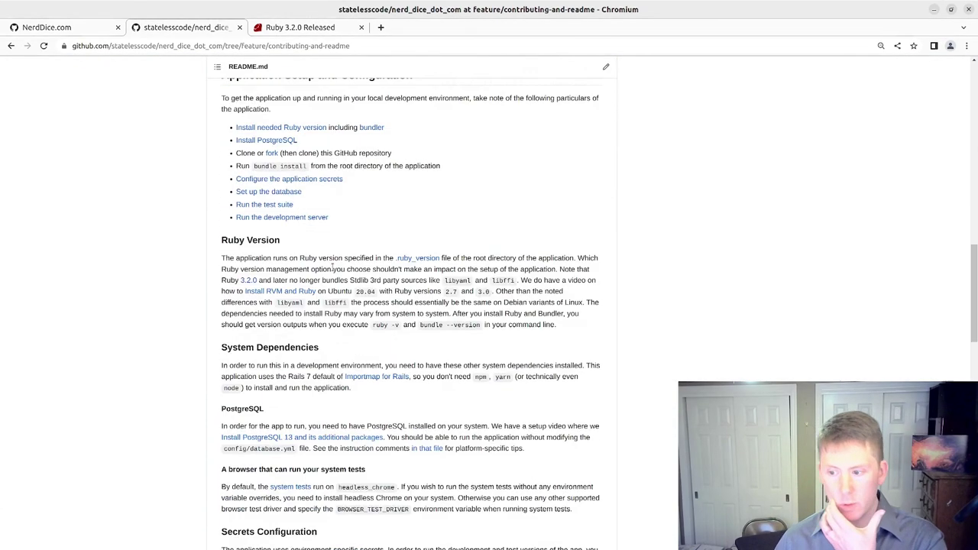
scroll(333, 268, down, 5)
scroll(351, 245, up, 2)
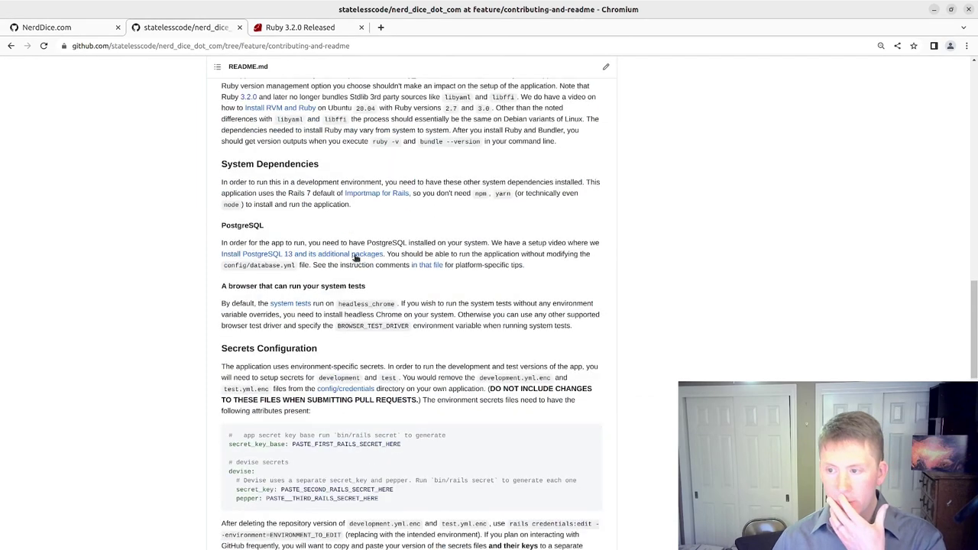
scroll(376, 226, down, 3)
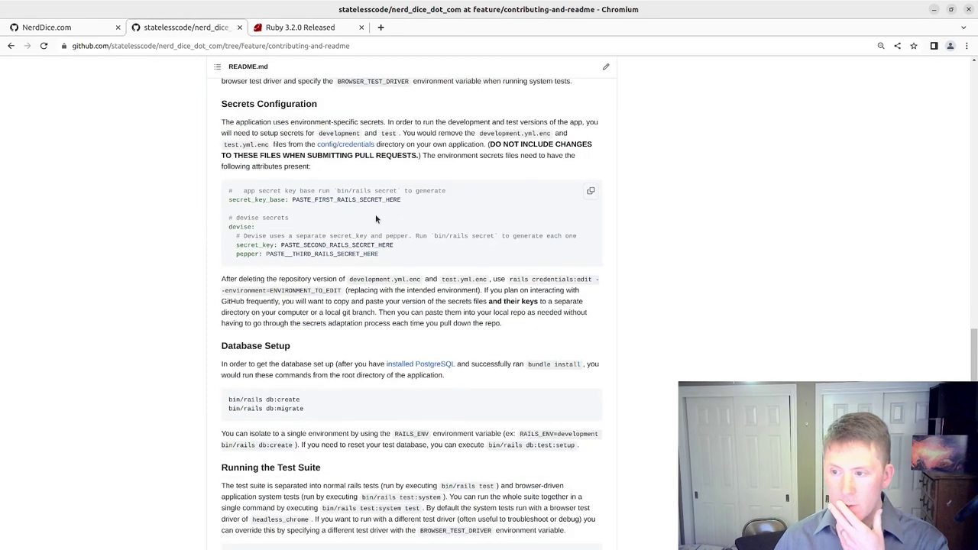
scroll(377, 221, up, 2)
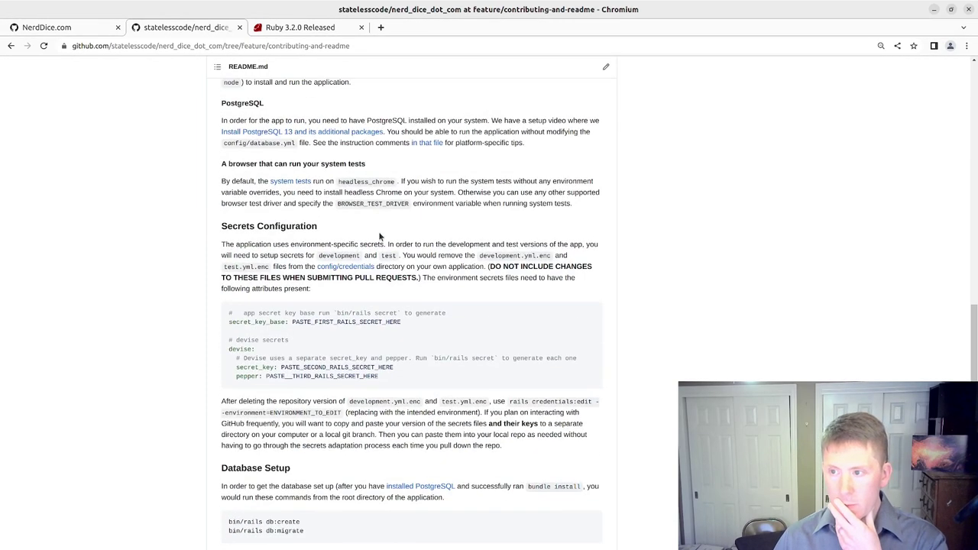
scroll(379, 225, up, 5)
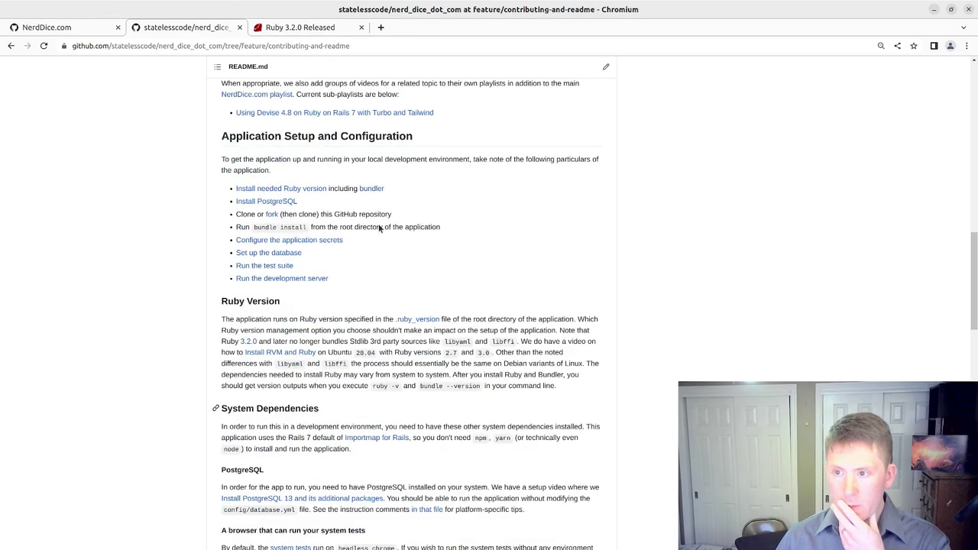
click(414, 319)
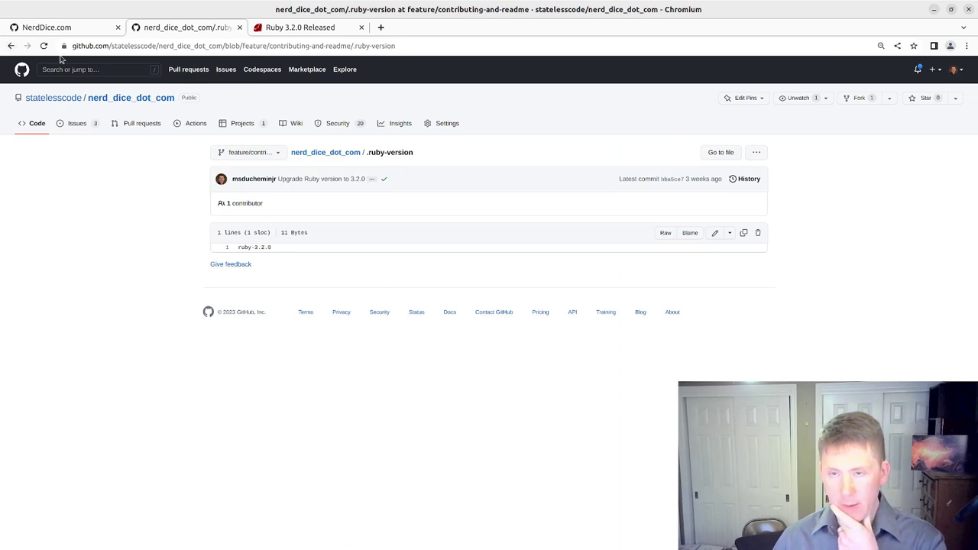
click(10, 46)
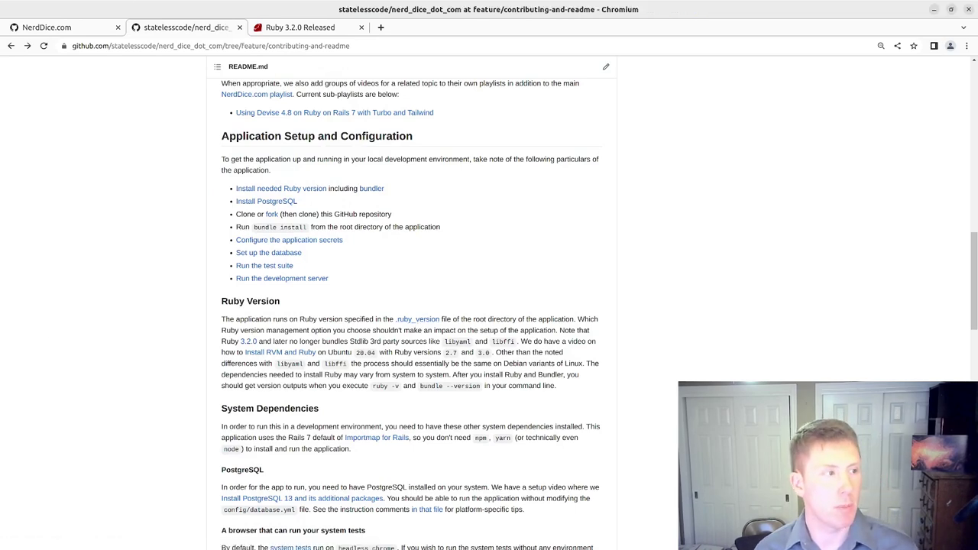
In Visual Studio Code, change the link text in README.md's Ruby Version section to .ruby-version and save the file
key(alt+Tab)
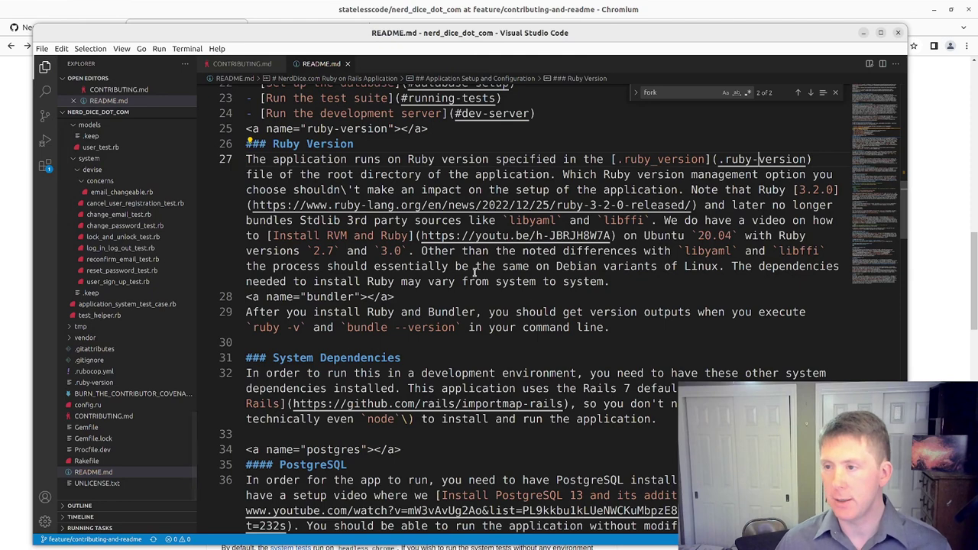
scroll(474, 272, up, 1)
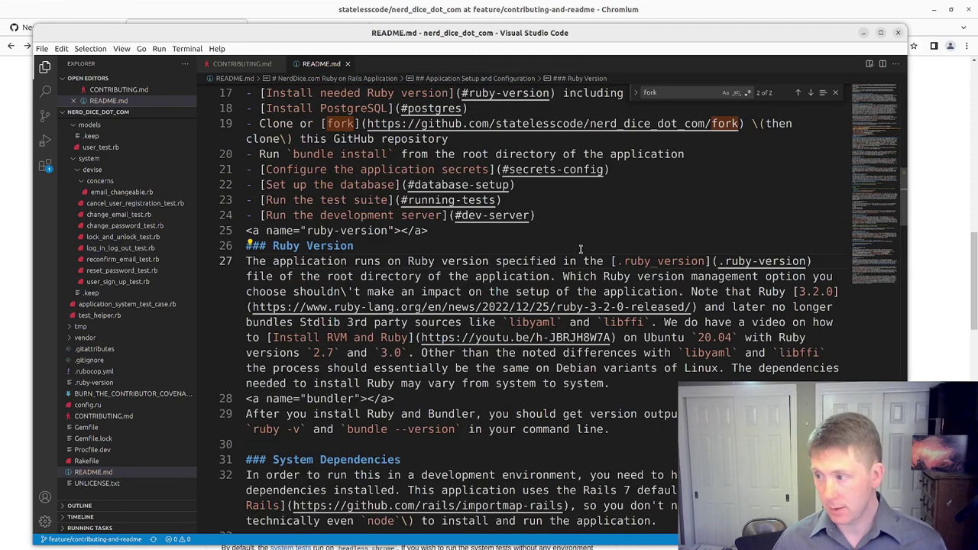
click(657, 261)
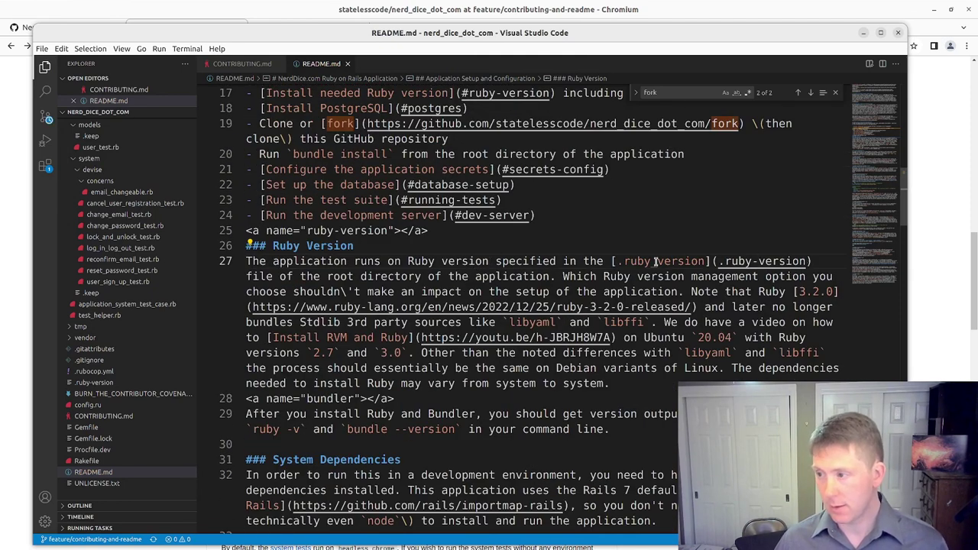
key(BackSpace)
text(-)
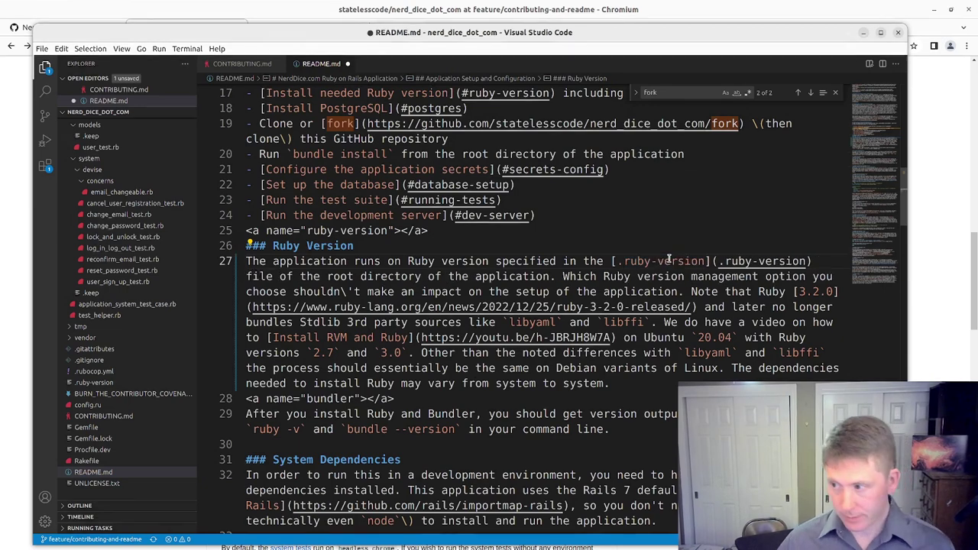
key(ctrl+s)
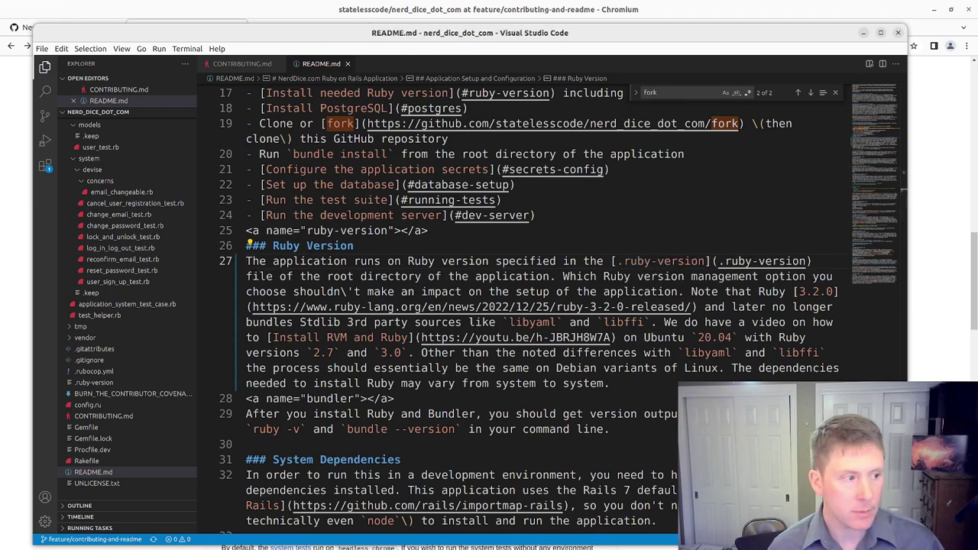
In the terminal, stage README.md again and amend the last commit with git commit --amend --no-edit
key(alt+Tab)
key(Up)
key(Up)
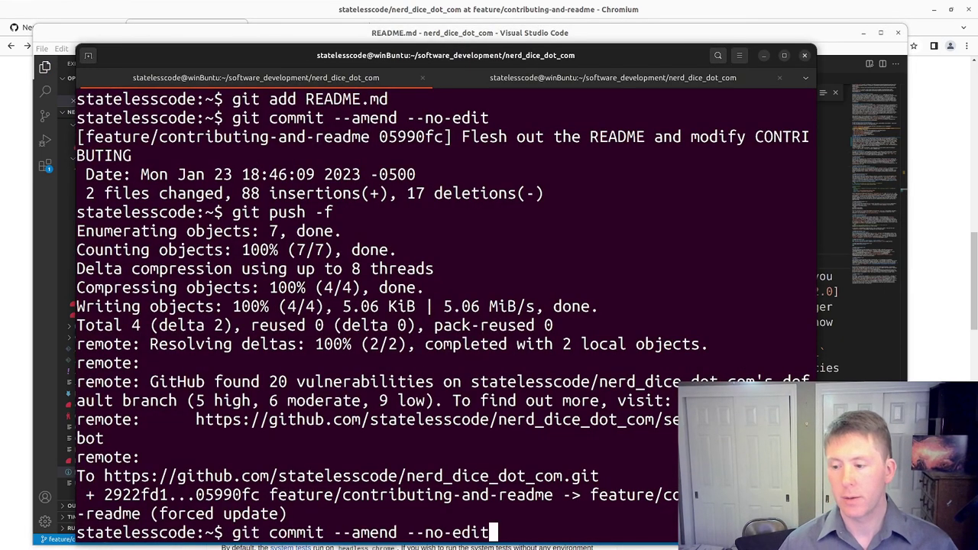
key(Return)
key(Up)
key(Up)
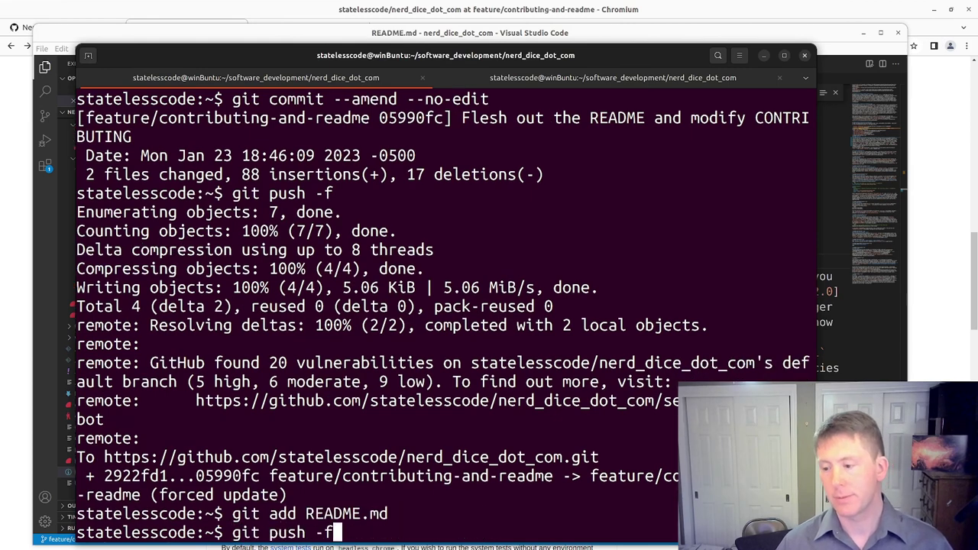
key(Up)
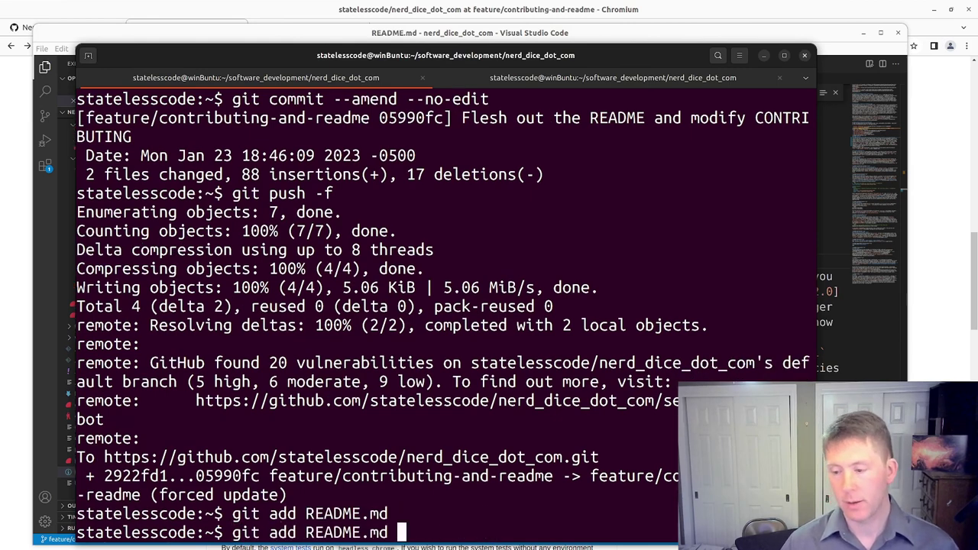
key(Down)
key(Return)
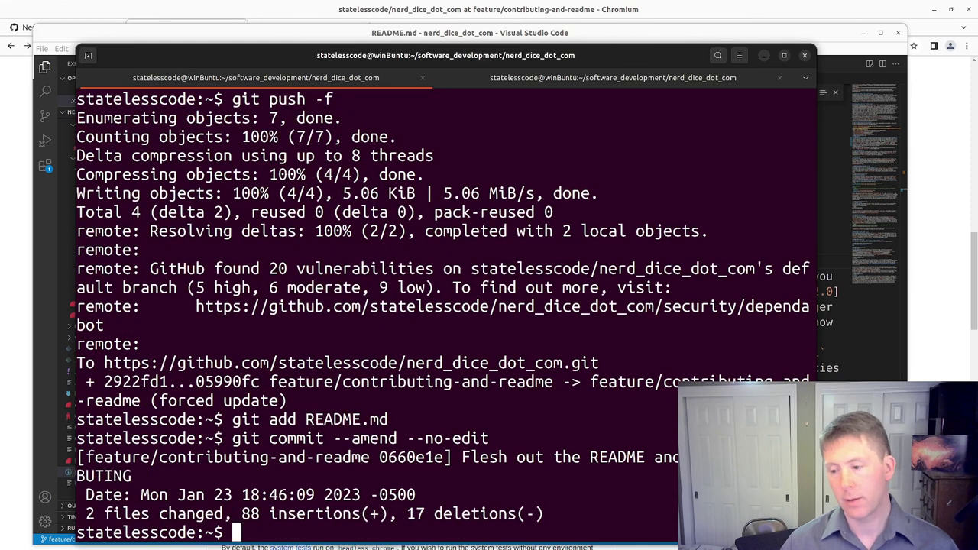
Run git push -f again to update the remote feature/contributing-and-readme branch with the newly amended commit
key(Up)
key(Up)
key(Down)
key(Up)
key(Return)
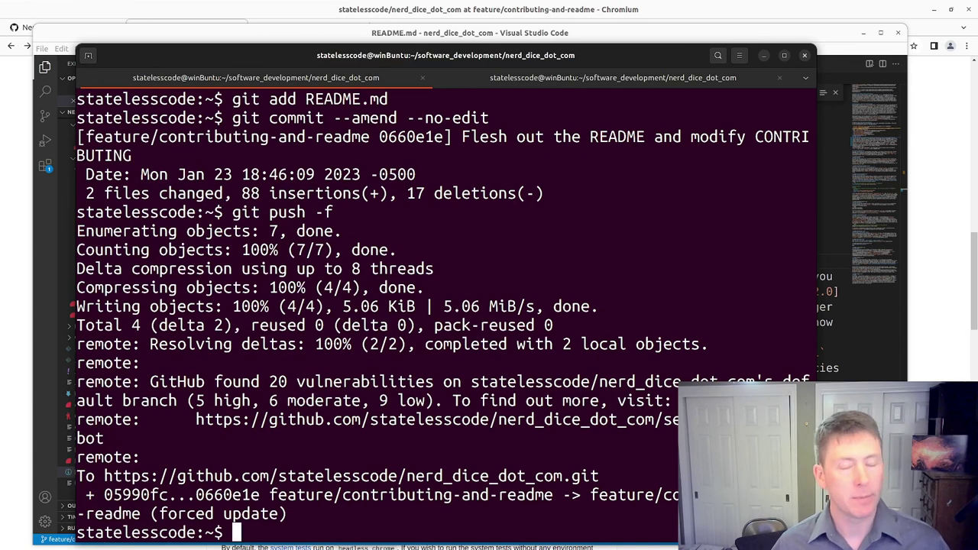
Back in Chromium, reload the README, test the .ruby-version link and return to the README's system tests section
key(alt+Tab)
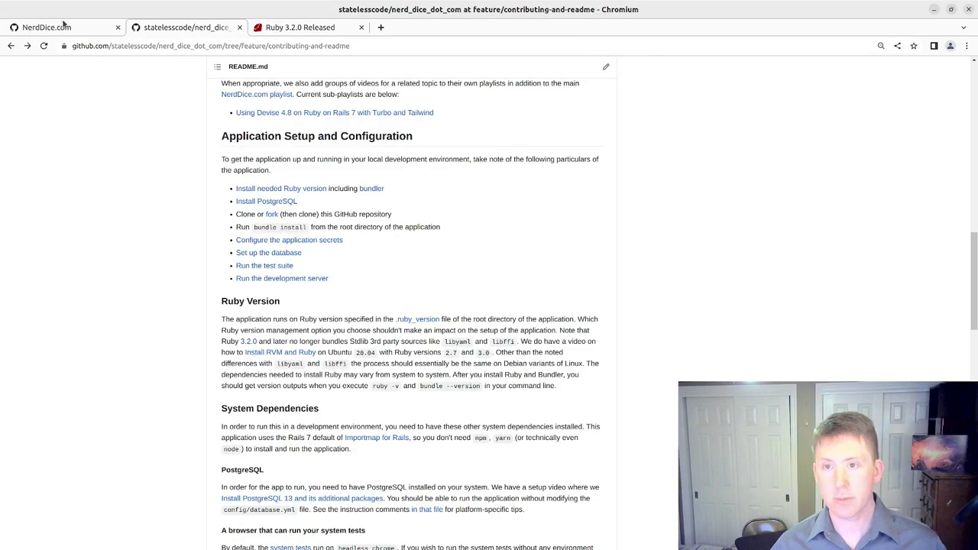
scroll(508, 232, down, 1)
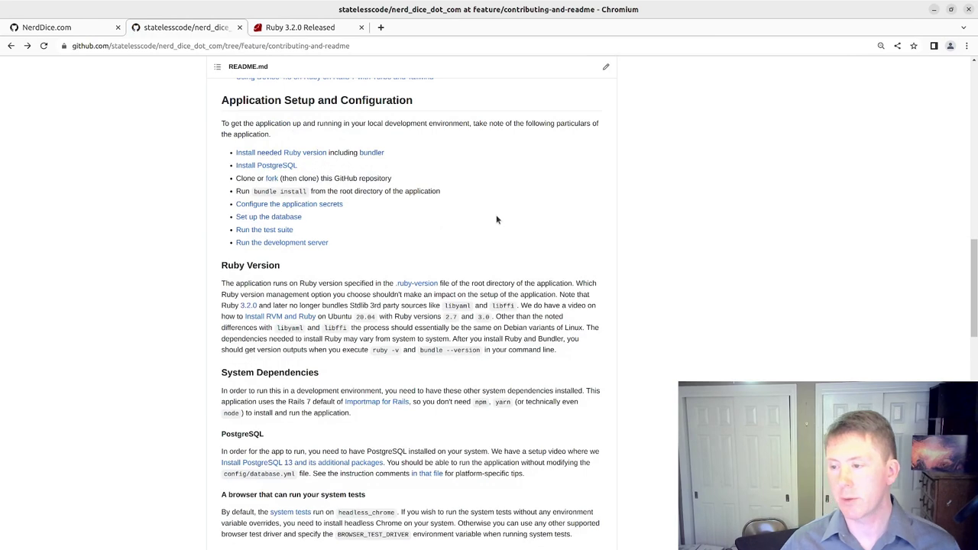
click(413, 287)
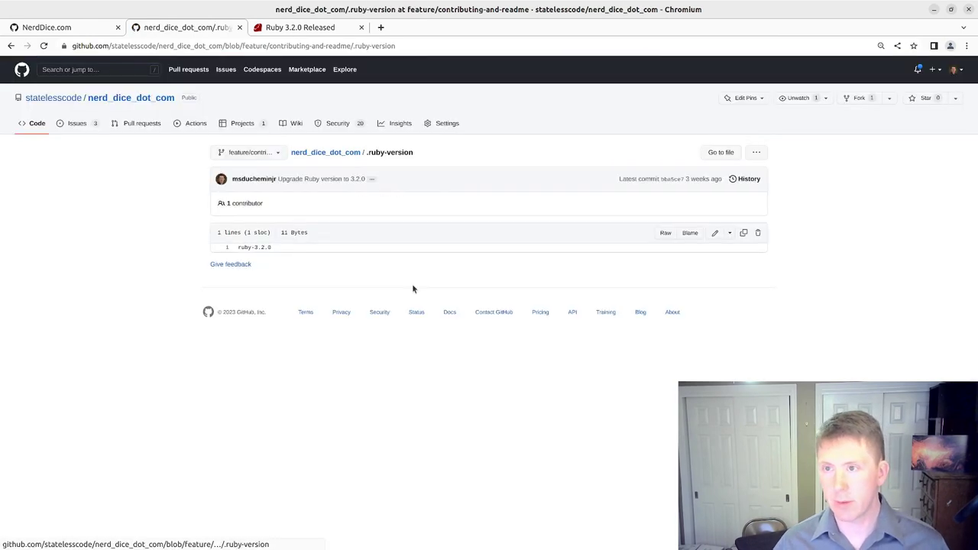
click(10, 47)
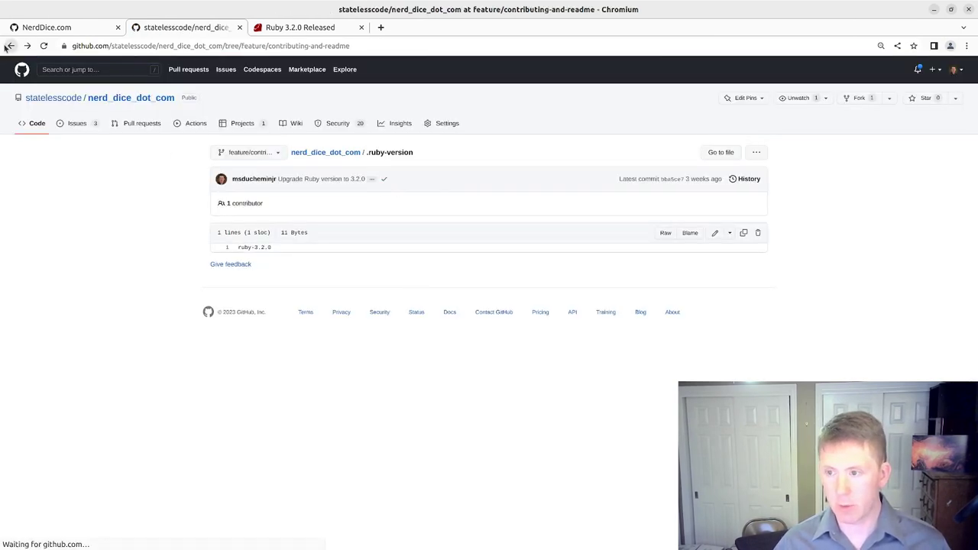
scroll(413, 323, down, 6)
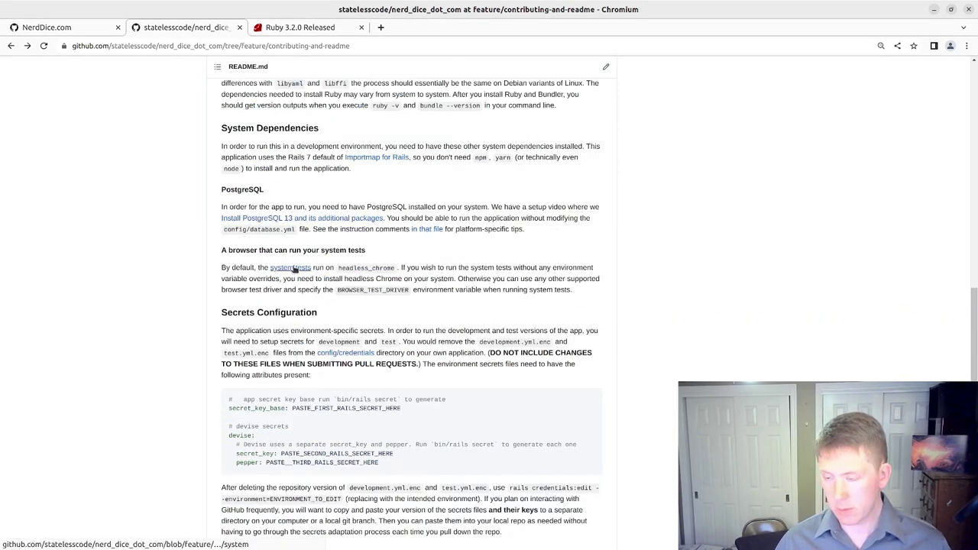
Read through the rest of the rendered README down to the Legal section, and check the repository's workflow runs in Actions
scroll(293, 269, down, 2)
scroll(340, 296, down, 5)
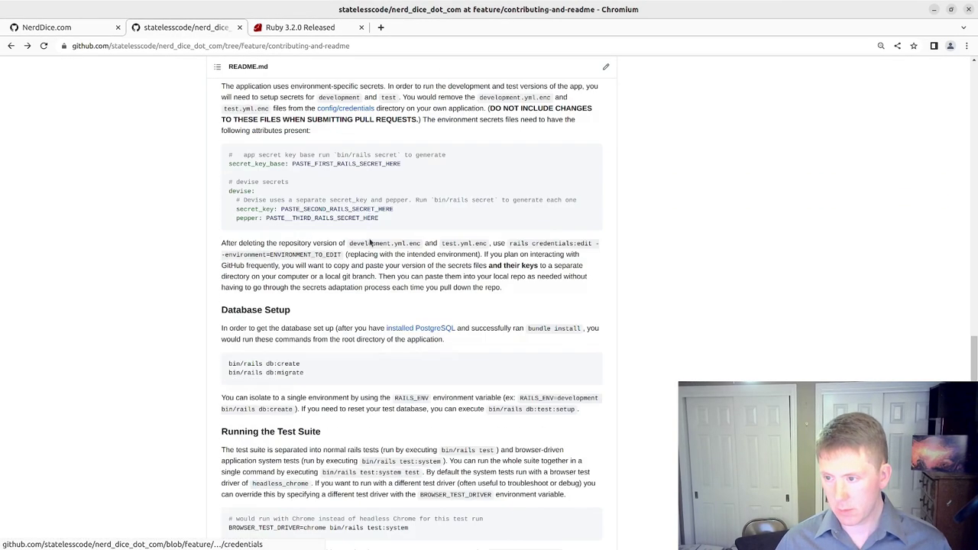
scroll(414, 330, down, 1)
scroll(411, 325, down, 10)
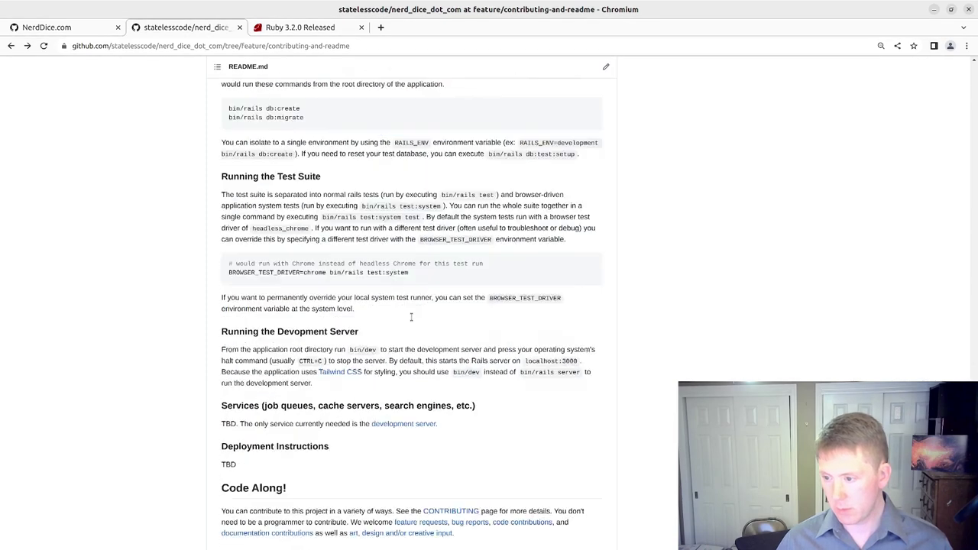
scroll(435, 267, down, 3)
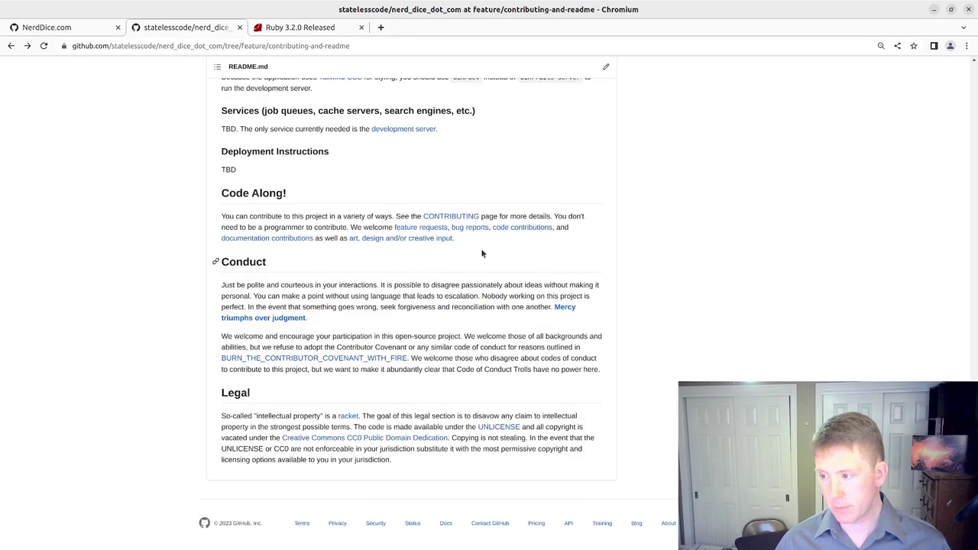
scroll(417, 334, up, 20)
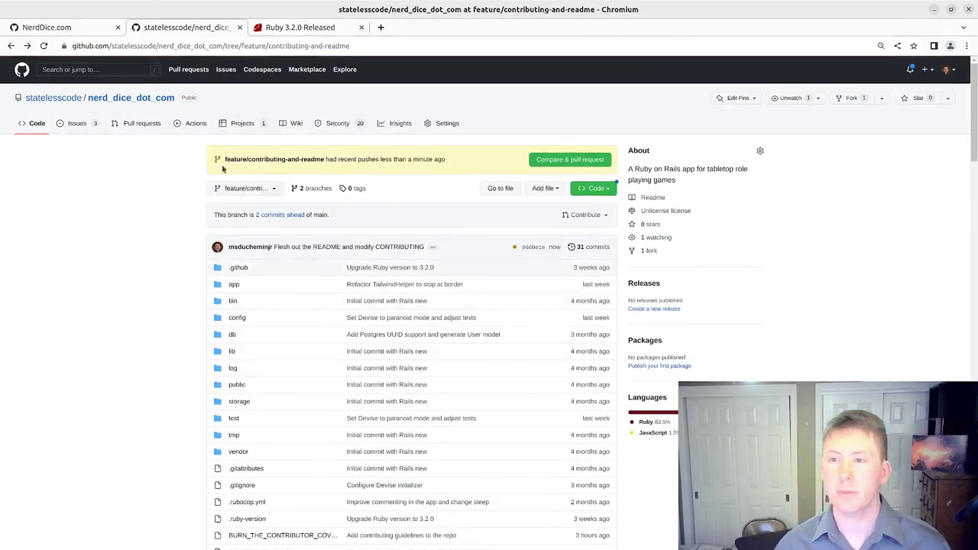
click(193, 130)
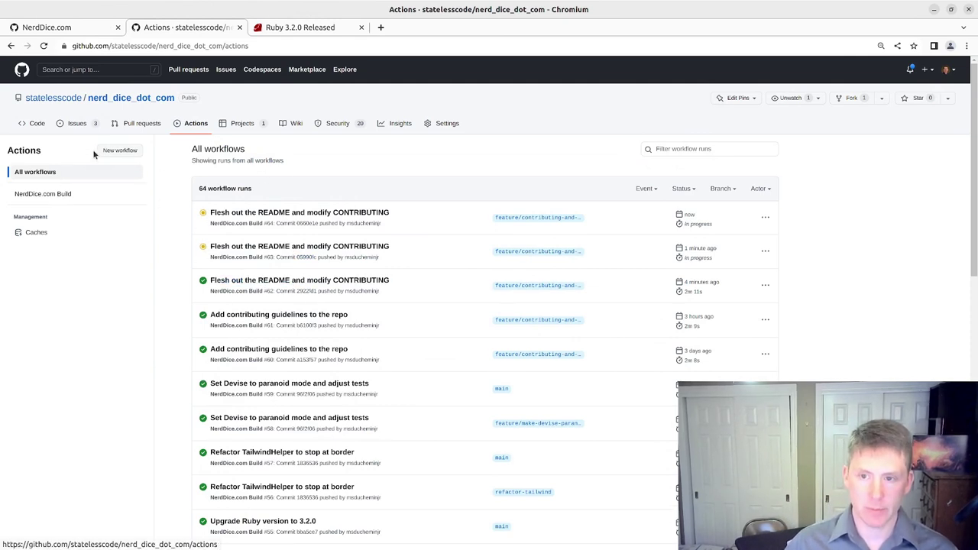
Open a new pull request from feature/contributing-and-readme into main and look over its commits and changed files
click(38, 125)
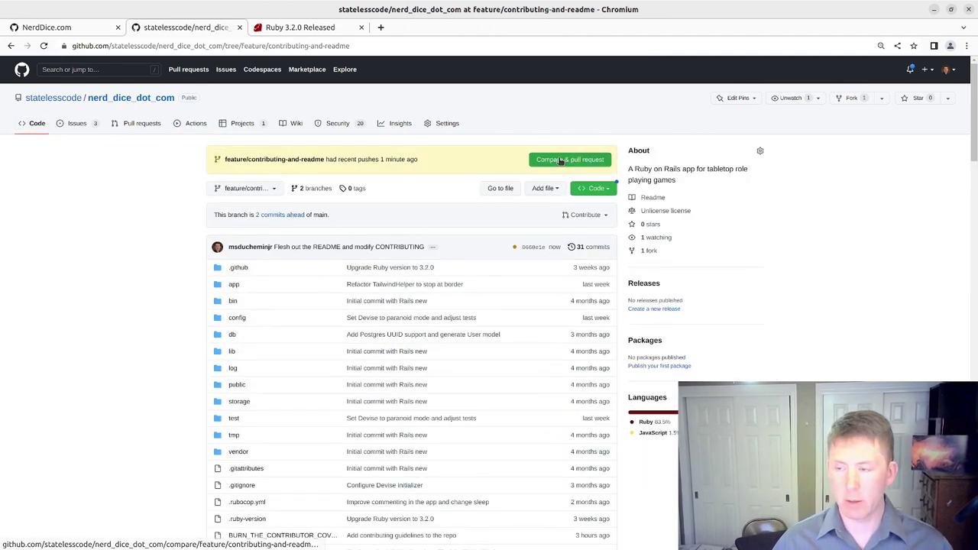
click(560, 161)
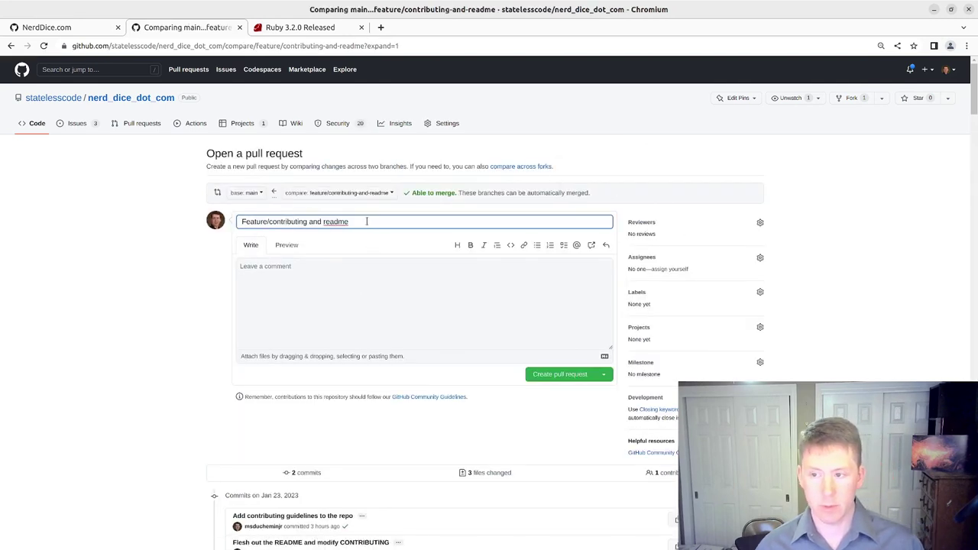
click(305, 289)
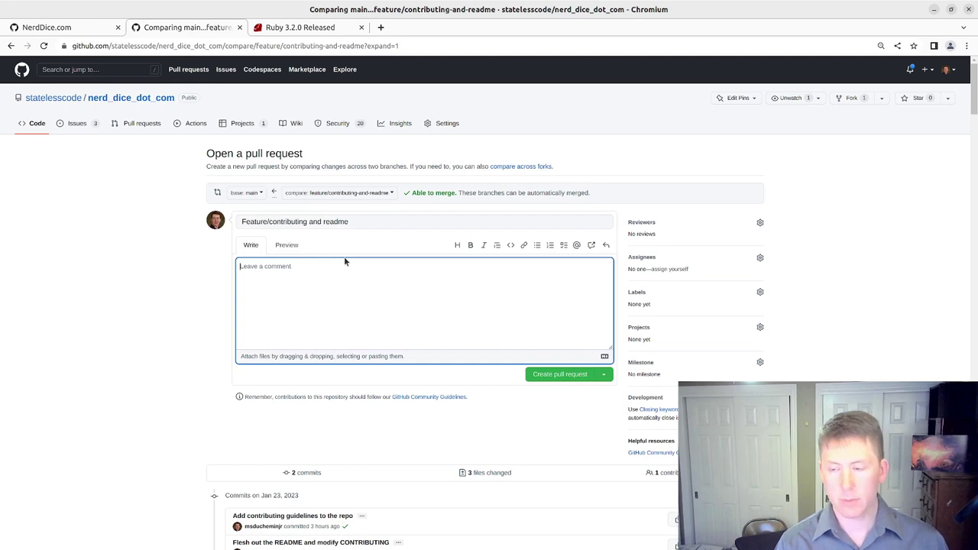
scroll(409, 291, down, 3)
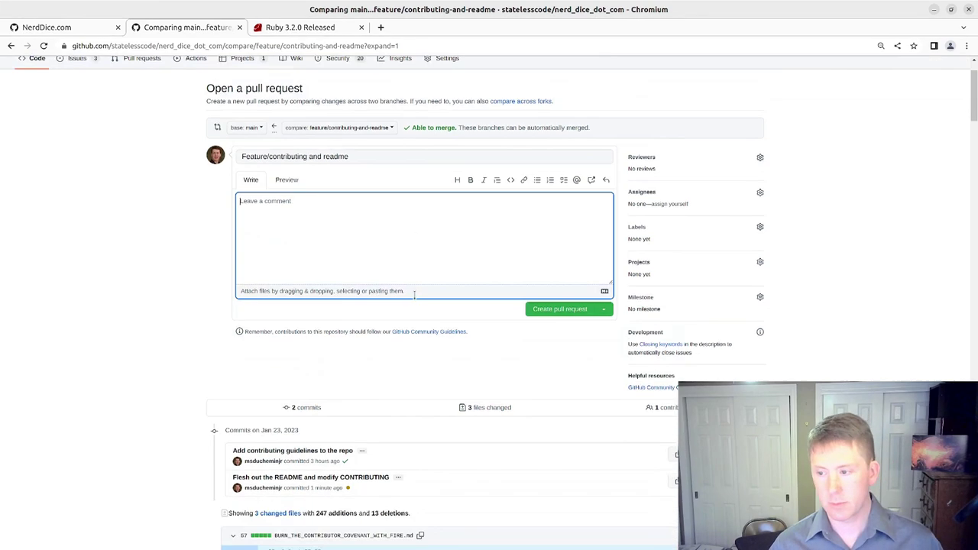
scroll(409, 291, up, 2)
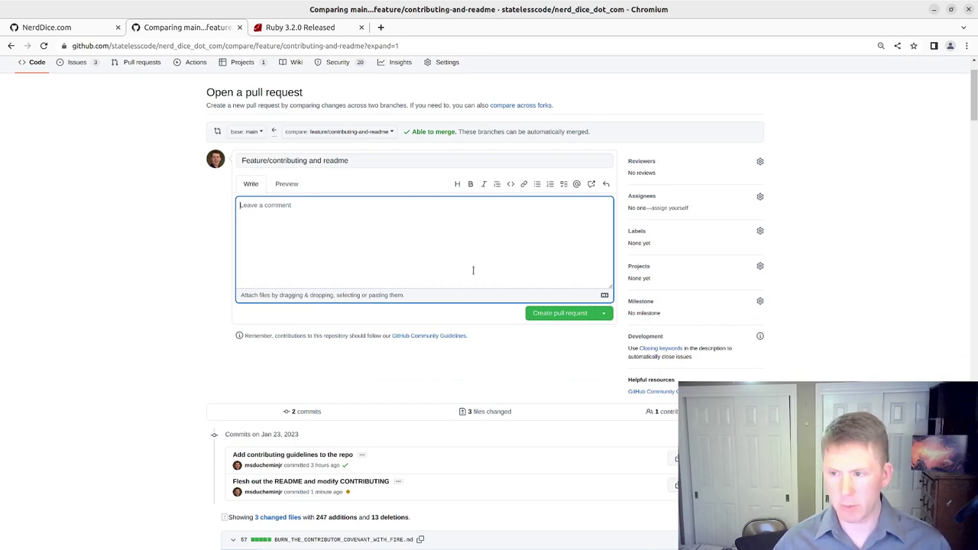
scroll(412, 250, down, 1)
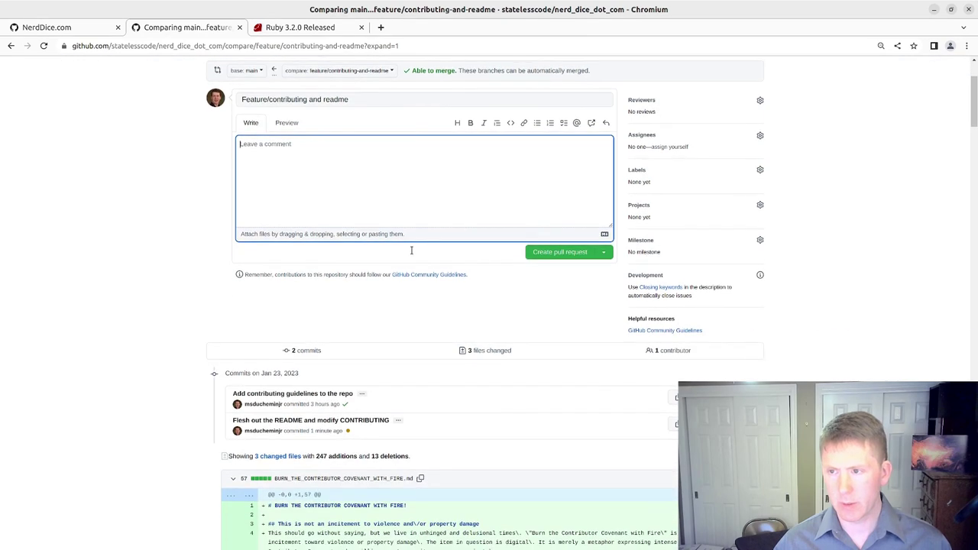
scroll(362, 281, up, 3)
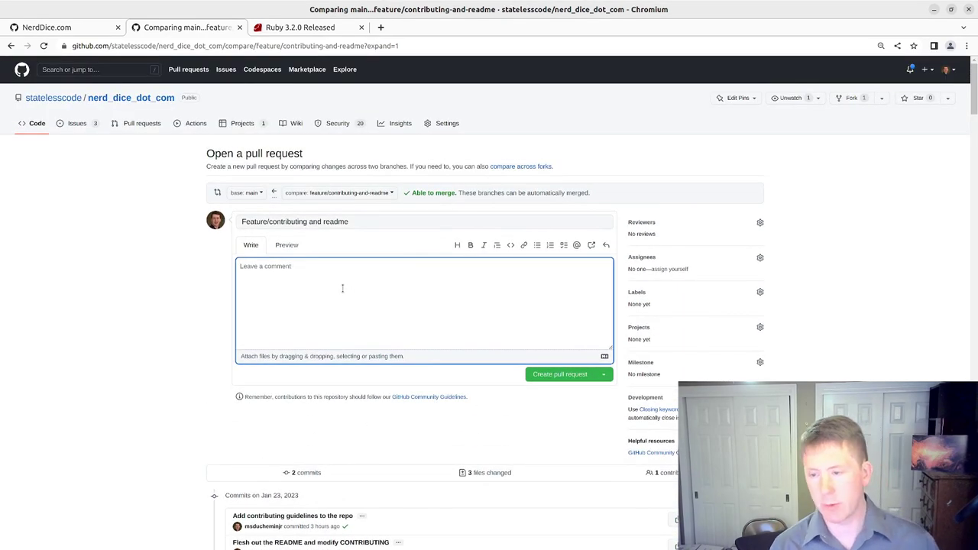
Describe the pull request as "Completes #27 and #28" using the issue references, and create it
text(Con)
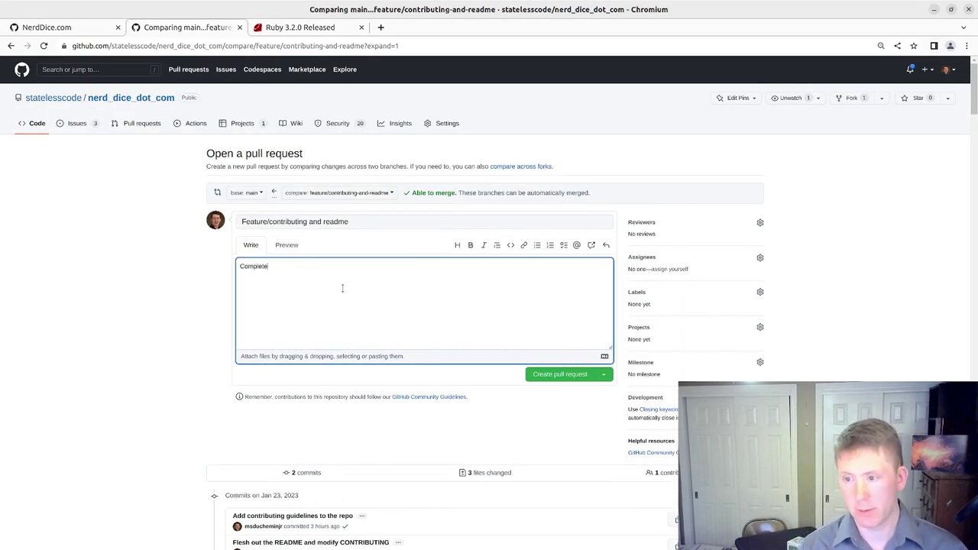
text(pletes #)
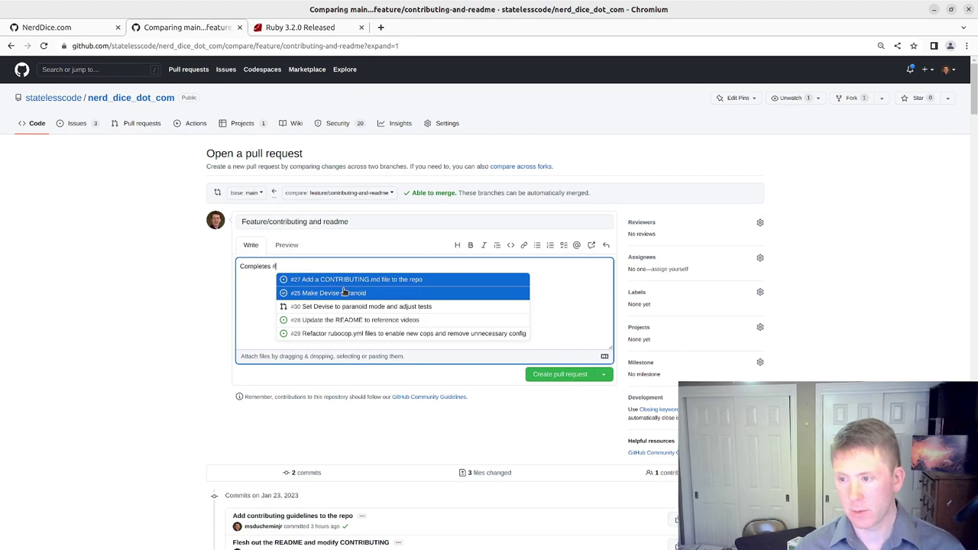
click(342, 283)
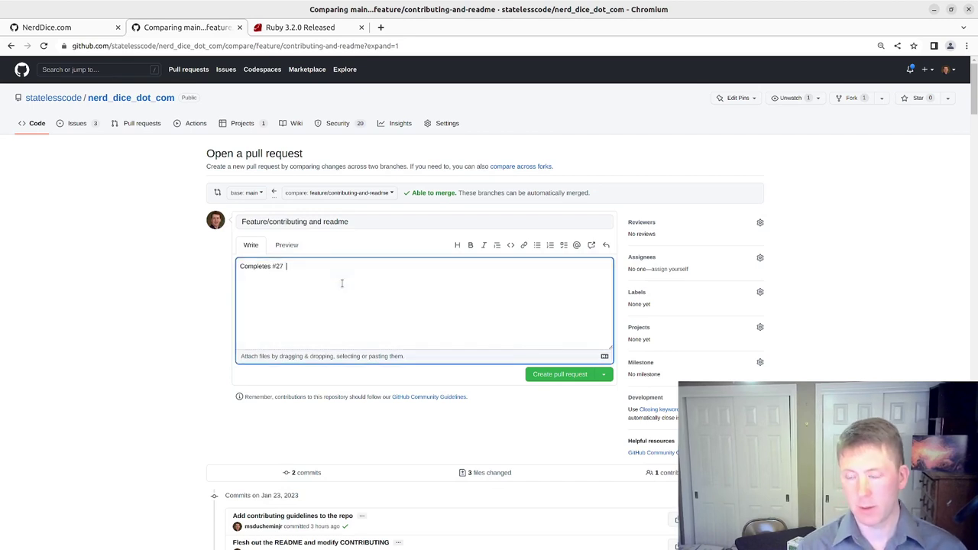
text(and #)
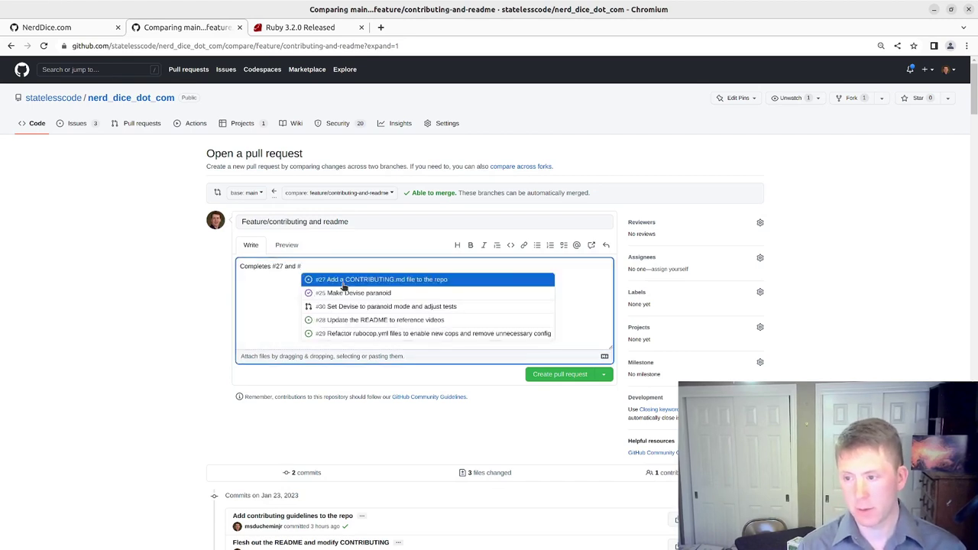
text(28)
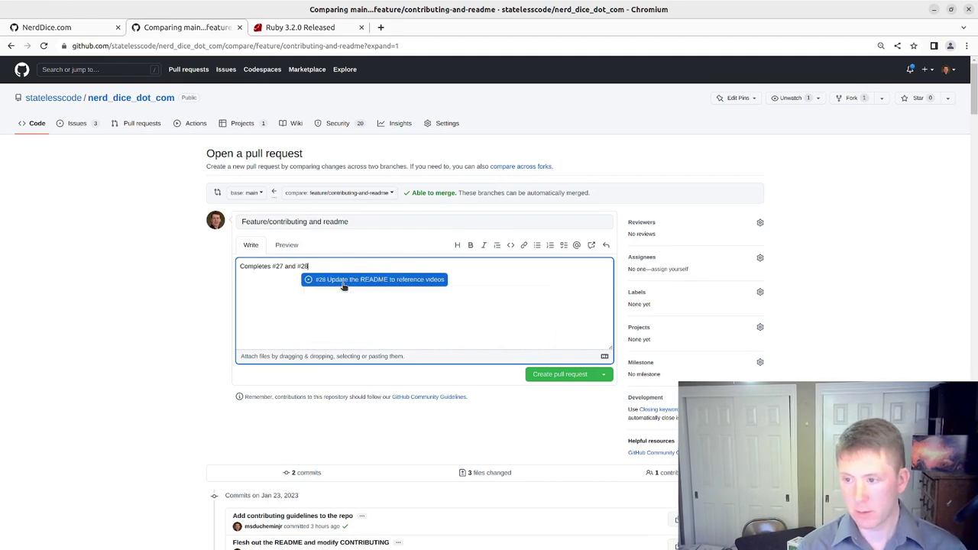
click(372, 279)
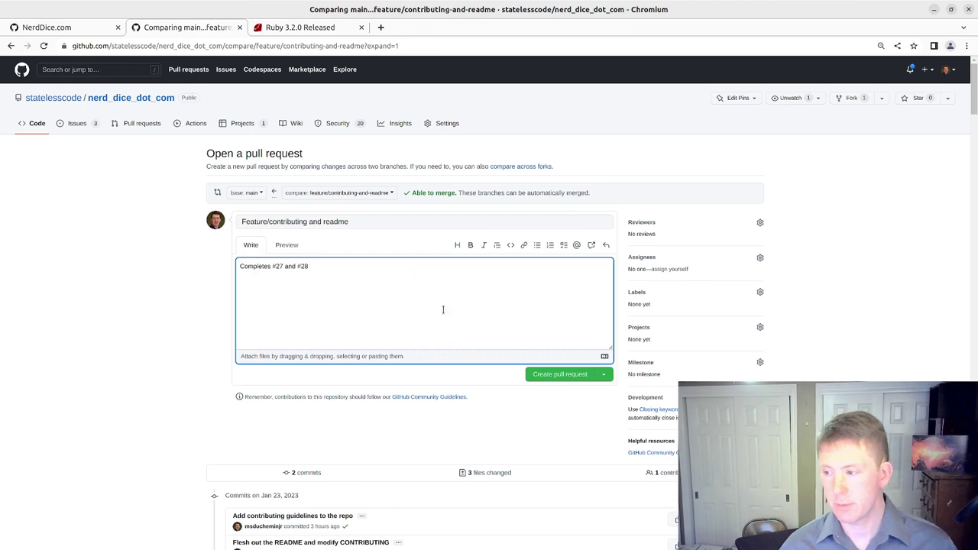
scroll(443, 310, down, 3)
click(543, 255)
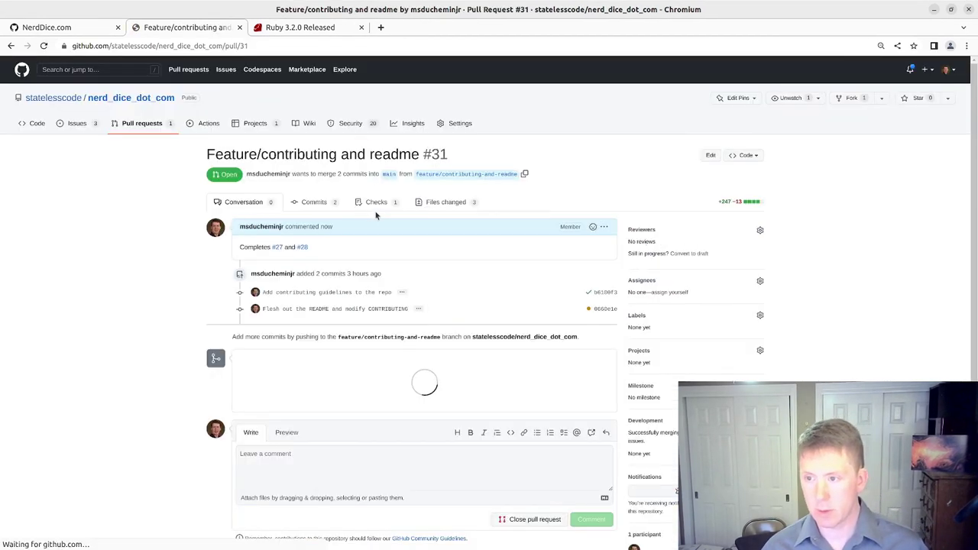
Examine the new pull request's build checks and merge status
scroll(243, 267, down, 3)
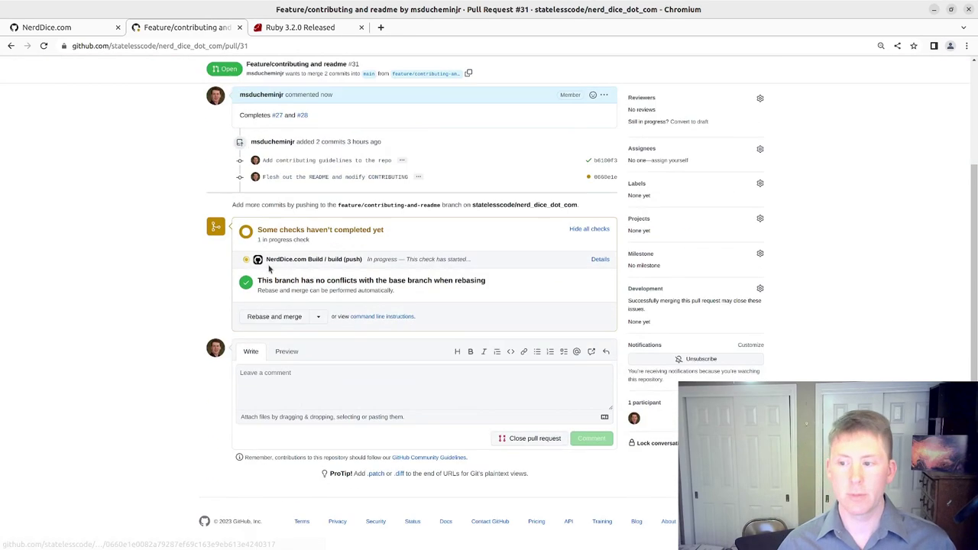
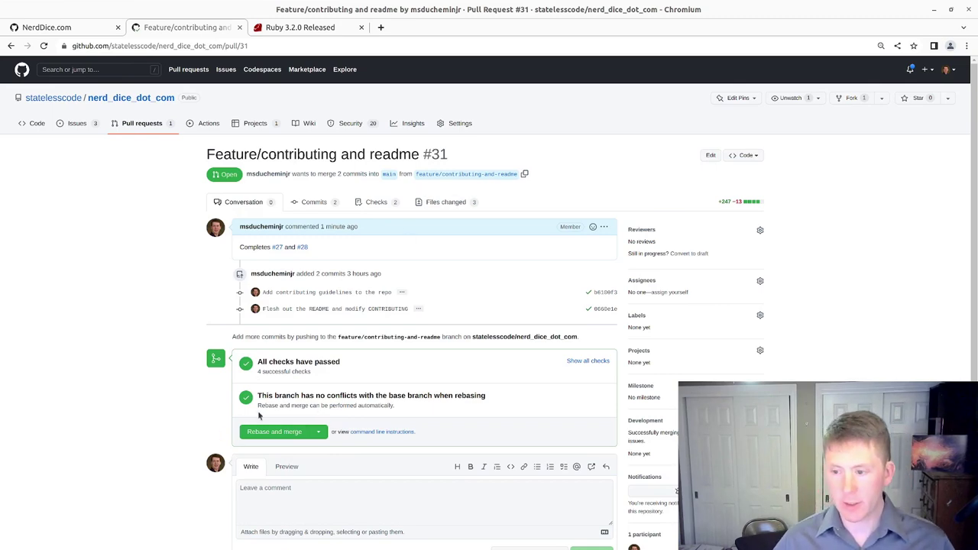
scroll(260, 416, down, 3)
scroll(279, 397, up, 3)
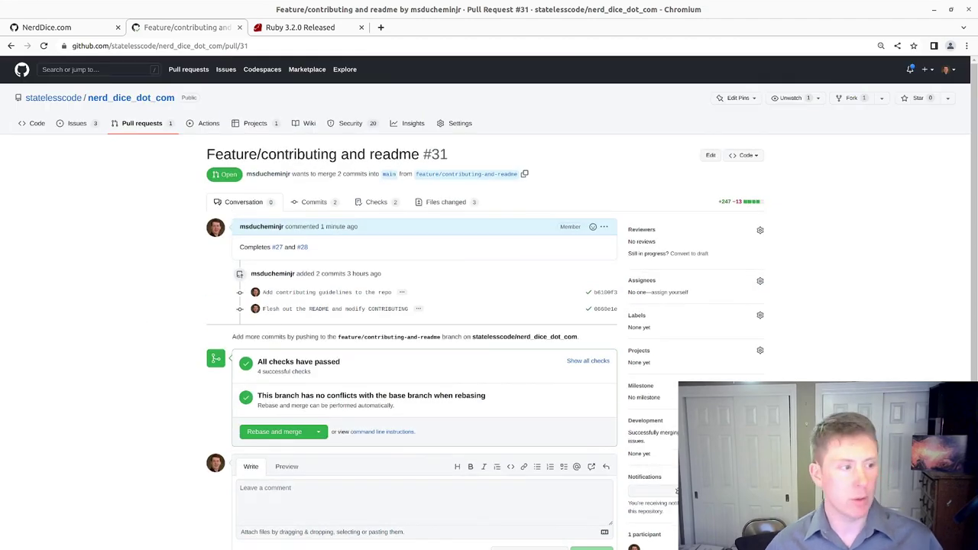
Switch to the terminal, copy the branch name feature/contributing-and-readme from the push output, and check out main
key(alt+Tab)
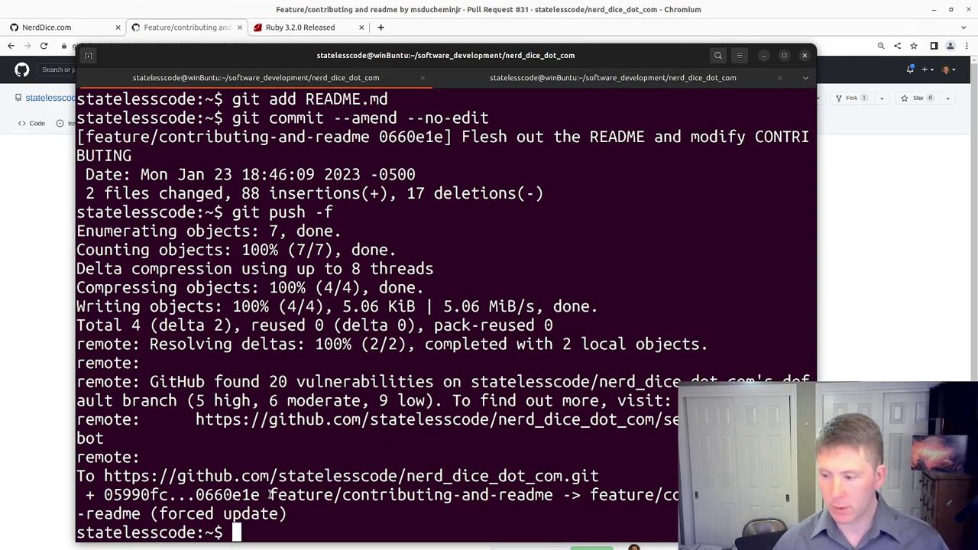
drag(269, 495, 552, 495)
key(ctrl+c)
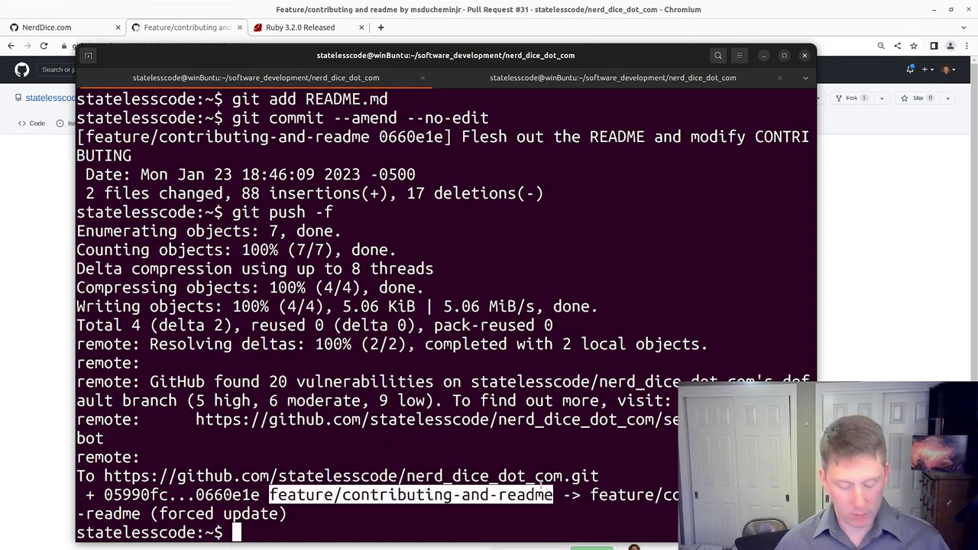
text(g)
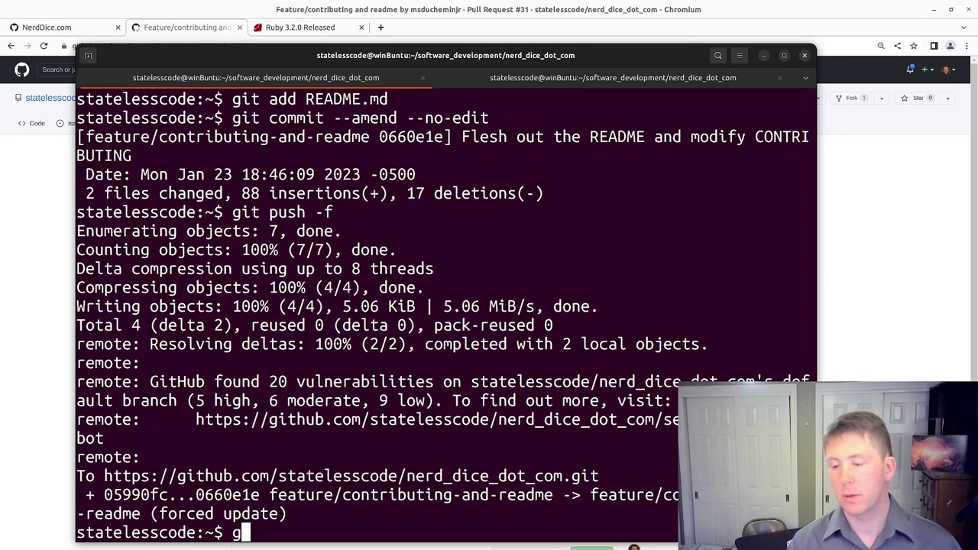
text(it checkout main)
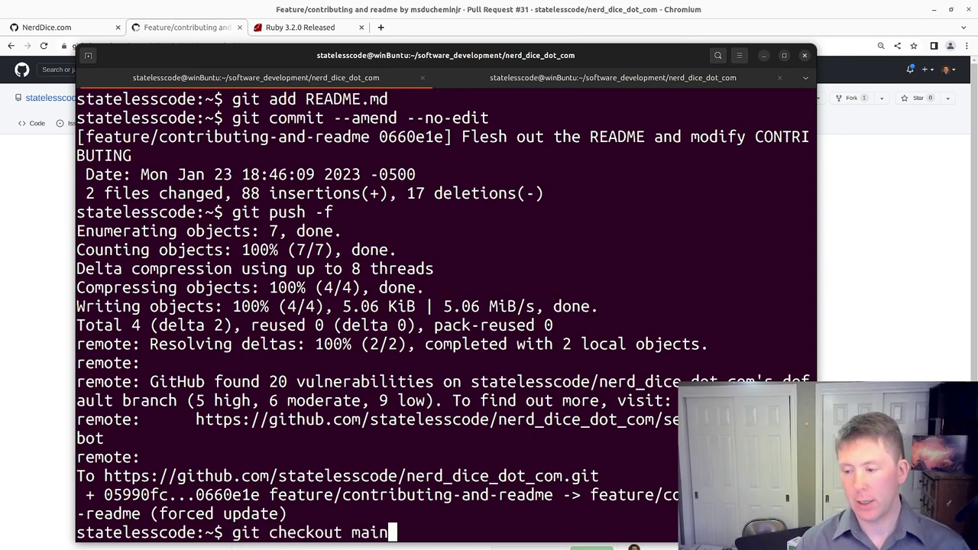
key(Return)
Merge feature/contributing-and-readme into main with git merge, and push main to the remote with git push
text(git merge)
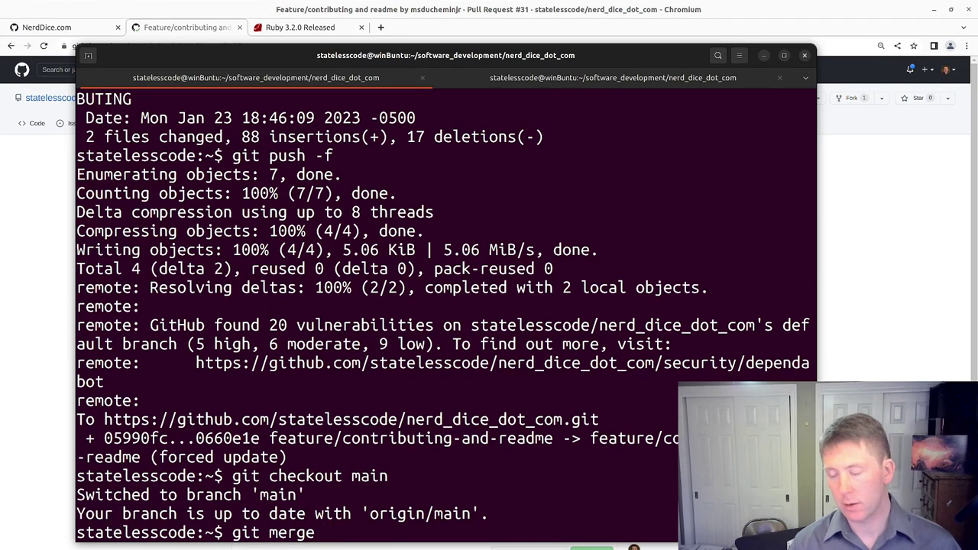
key(ctrl+shift+v)
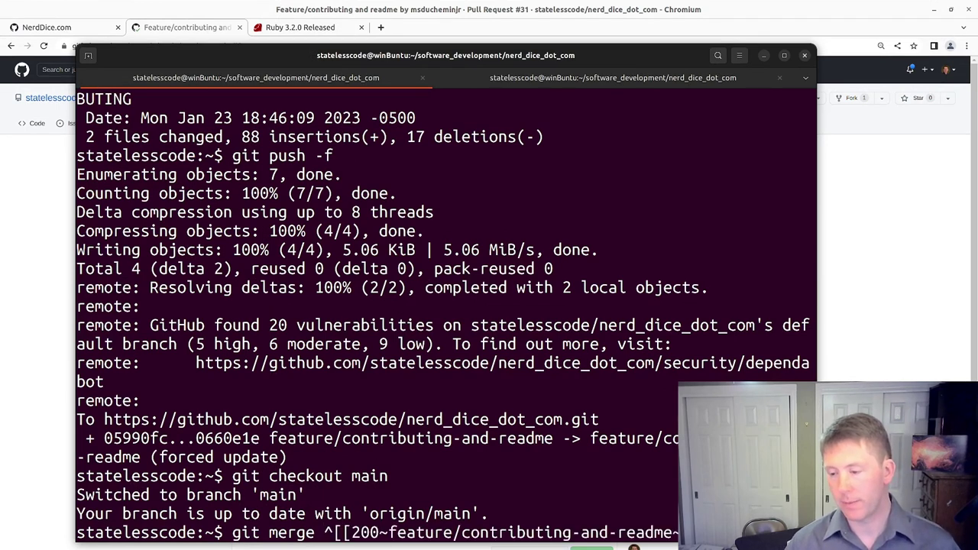
key(BackSpace)
key(BackSpace)
key(BackSpace)
key(BackSpace)
key(BackSpace)
key(BackSpace)
key(BackSpace)
key(BackSpace)
key(BackSpace)
key(BackSpace)
key(BackSpace)
key(BackSpace)
key(BackSpace)
key(BackSpace)
key(BackSpace)
key(BackSpace)
key(BackSpace)
key(BackSpace)
key(BackSpace)
key(BackSpace)
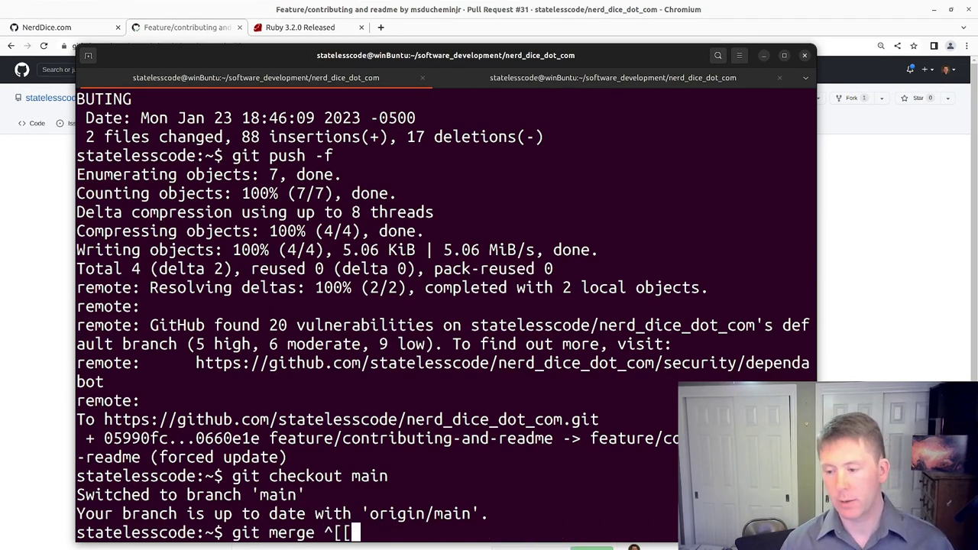
key(BackSpace)
key(BackSpace)
key(BackSpace)
key(BackSpace)
key(ctrl+shift+v)
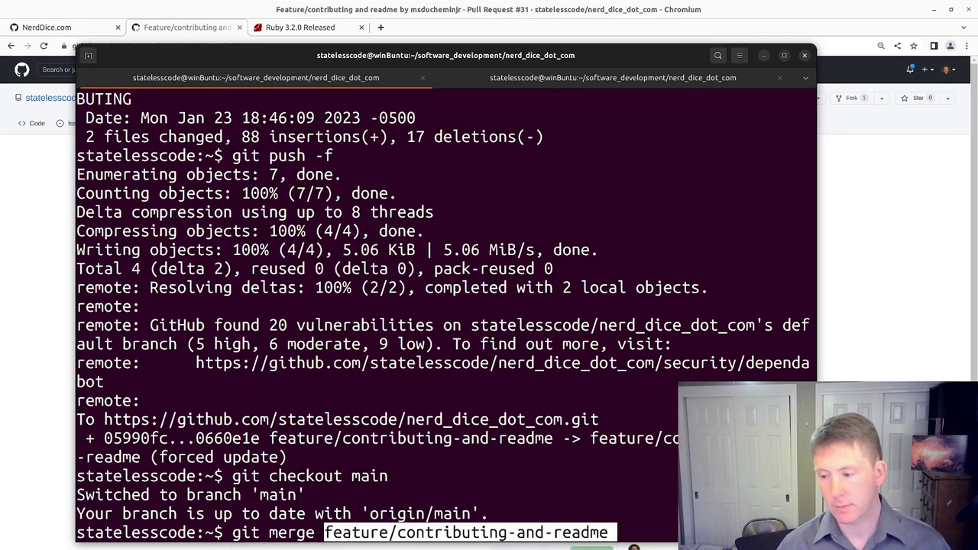
key(Return)
text(git push)
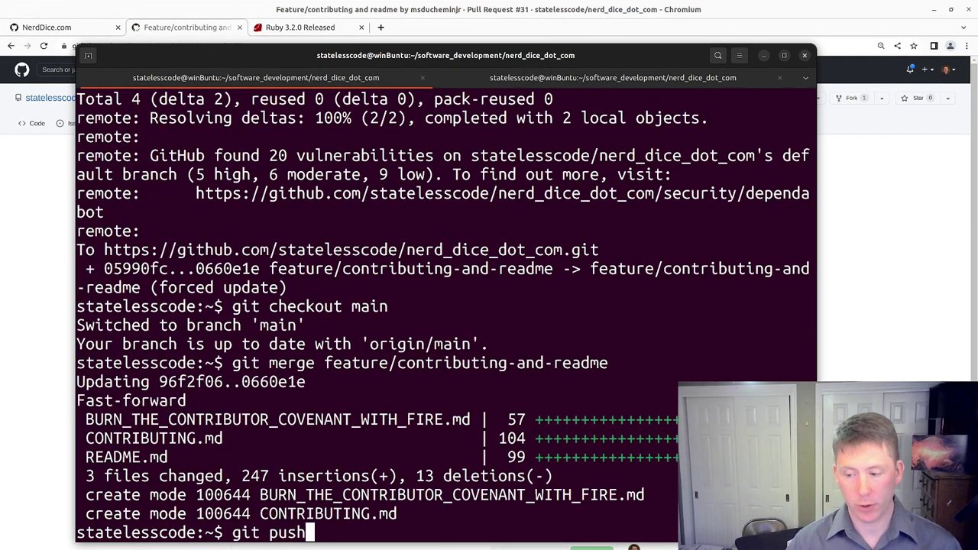
key(Return)
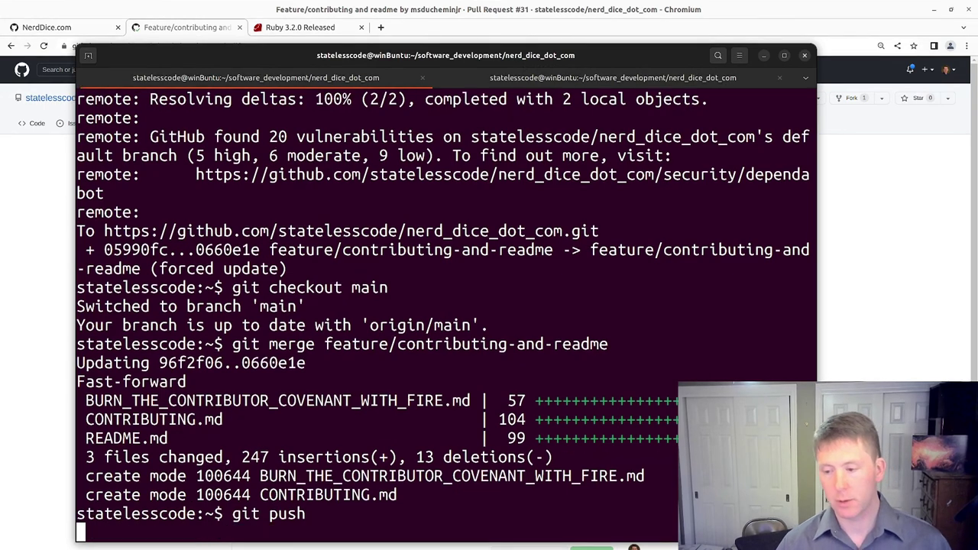
Delete the local feature/contributing-and-readme branch with git branch -d
text(git )
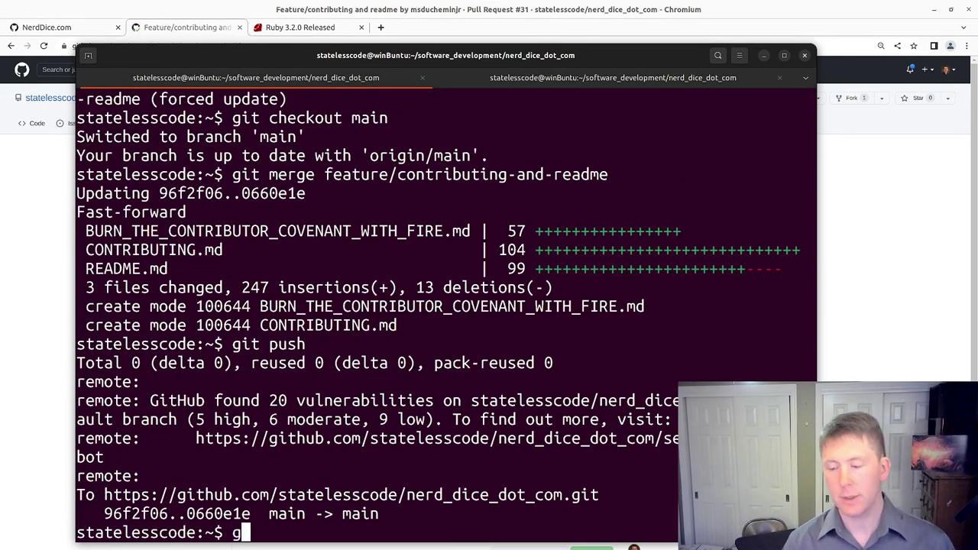
text(branch -d)
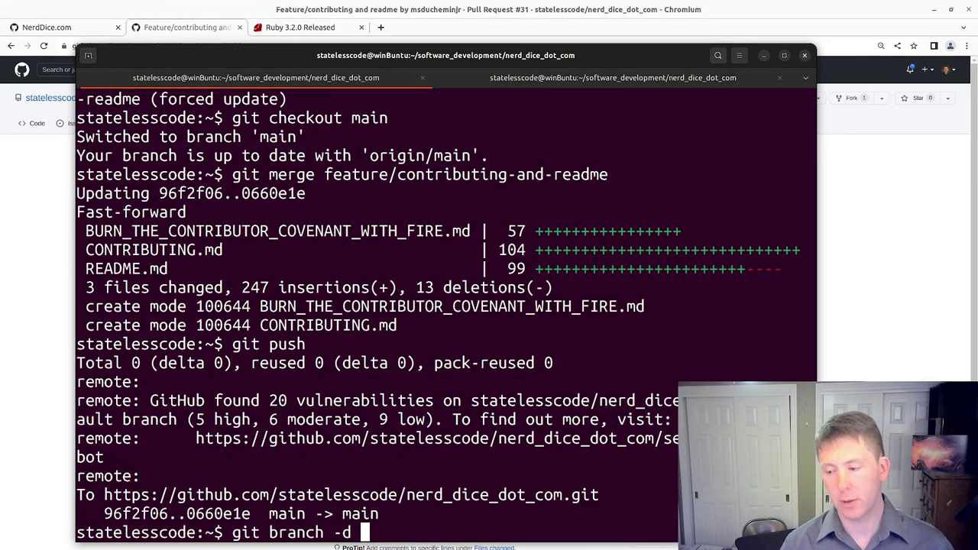
key(ctrl+shift+v)
key(Return)
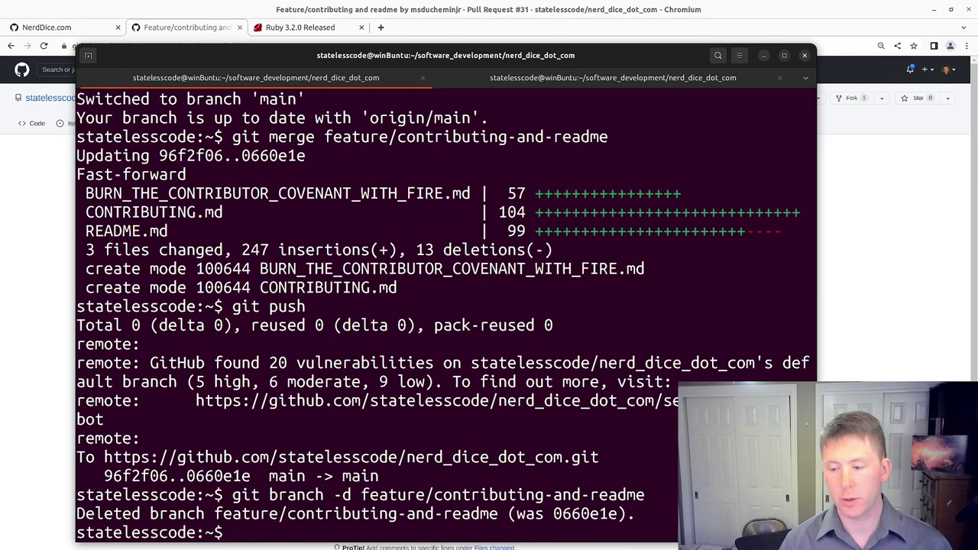
Delete the remote feature/contributing-and-readme branch by running git push origin :feature/contributing-and-readme
text(git )
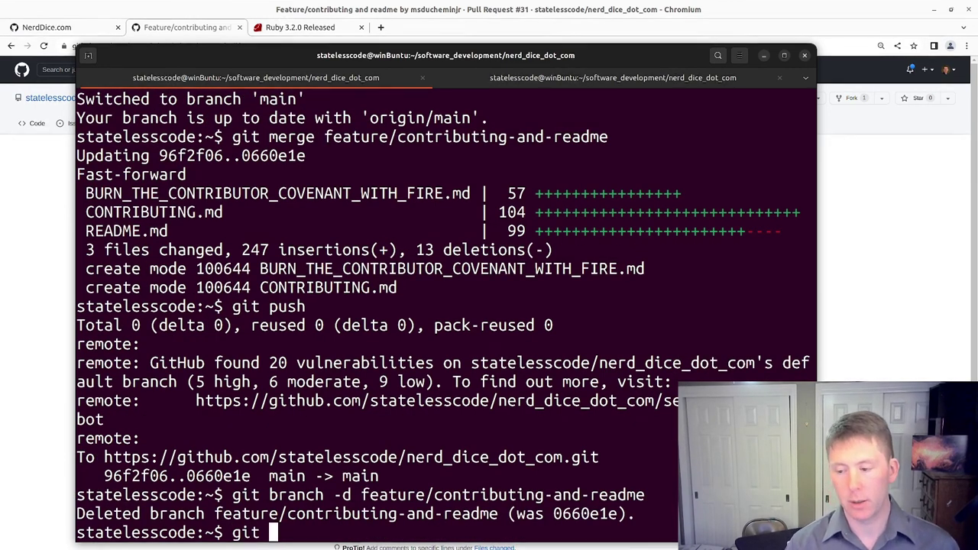
text(push origin :)
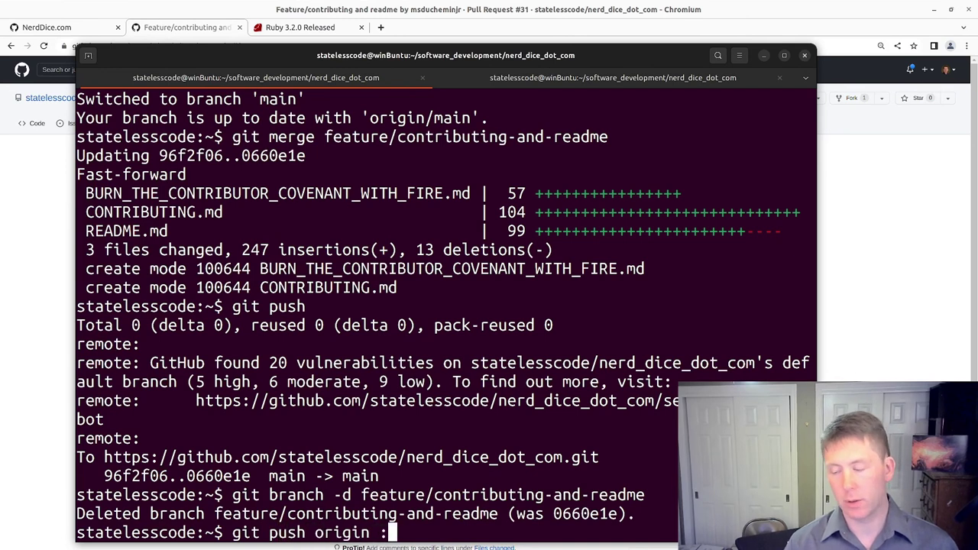
text(f)
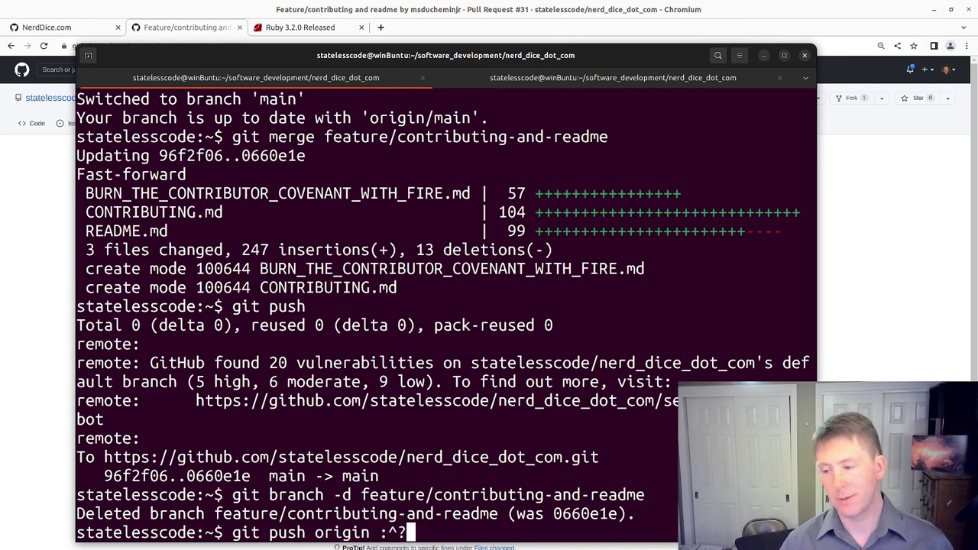
key(BackSpace)
text(feature/contributing-and-readme)
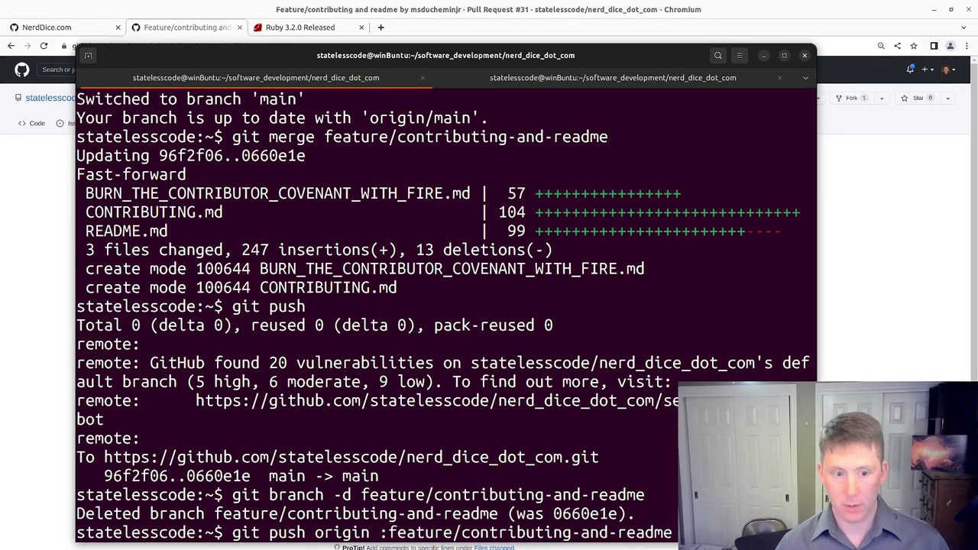
key(Return)
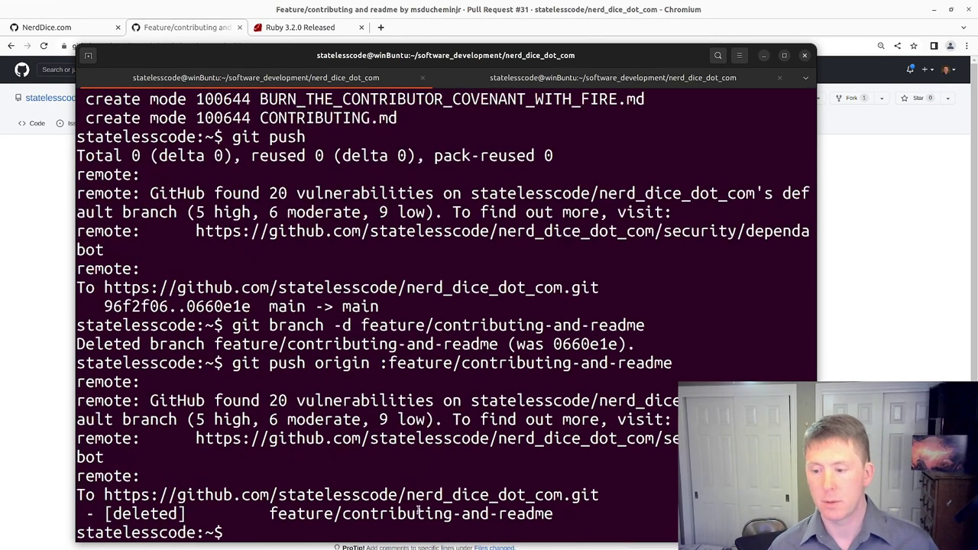
Switch to the browser and check the merged pull request #31, the closed pull requests and the open issues, including #28
click(46, 324)
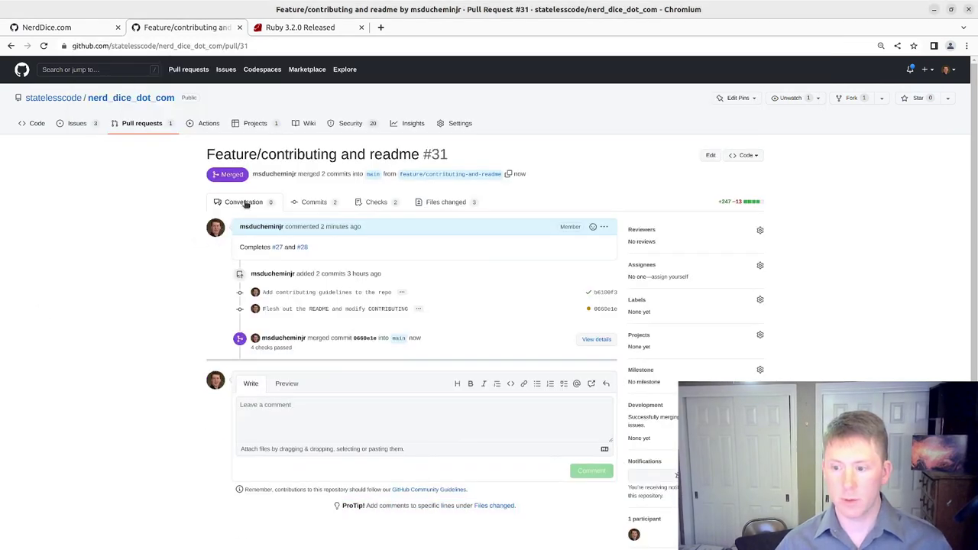
click(86, 127)
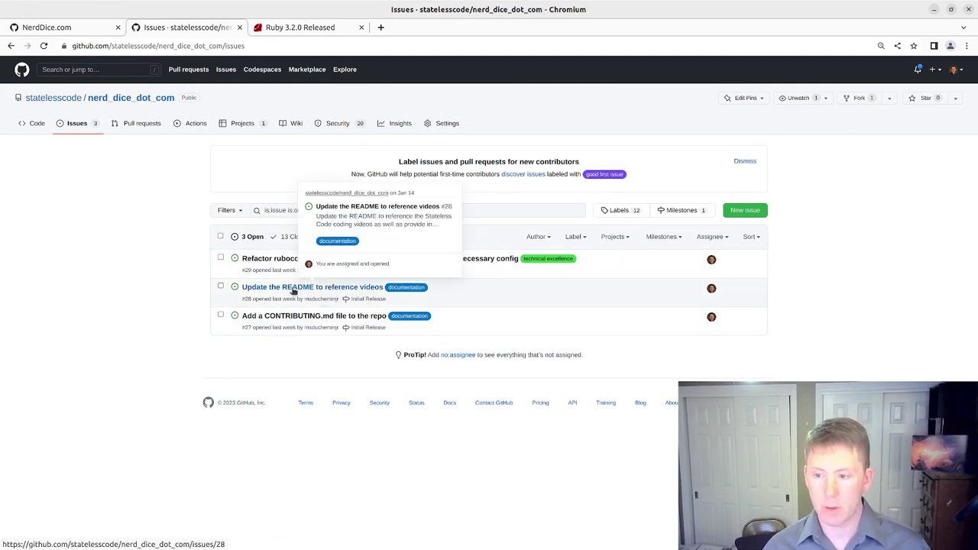
click(127, 127)
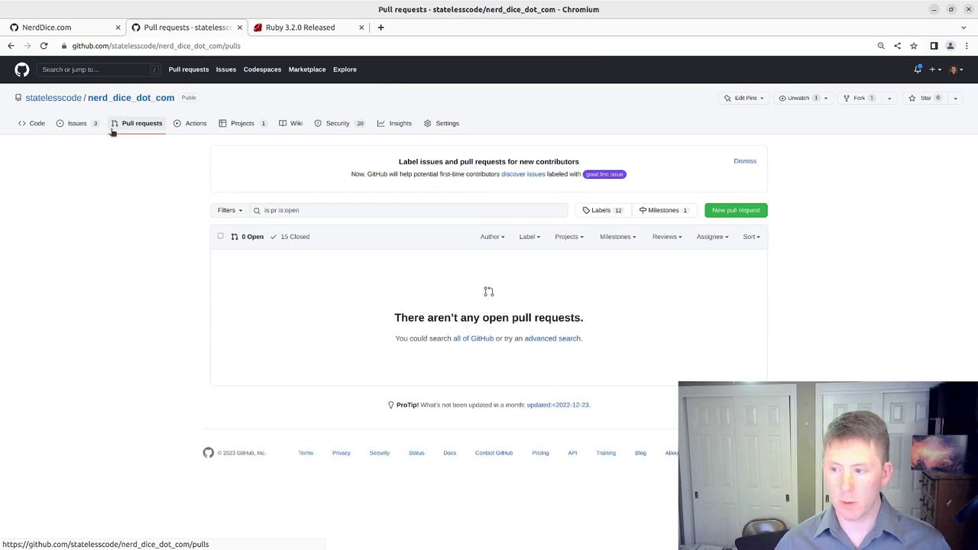
click(77, 125)
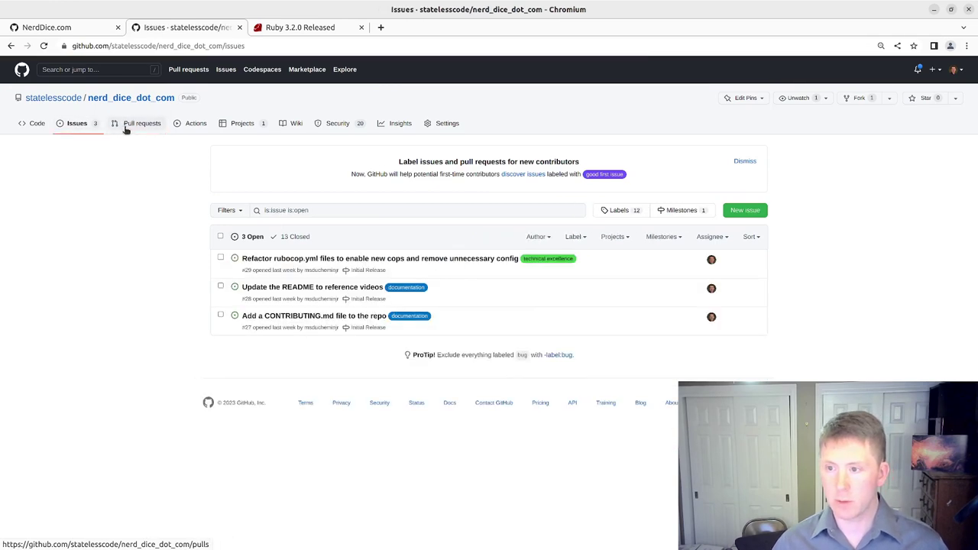
click(126, 124)
click(298, 237)
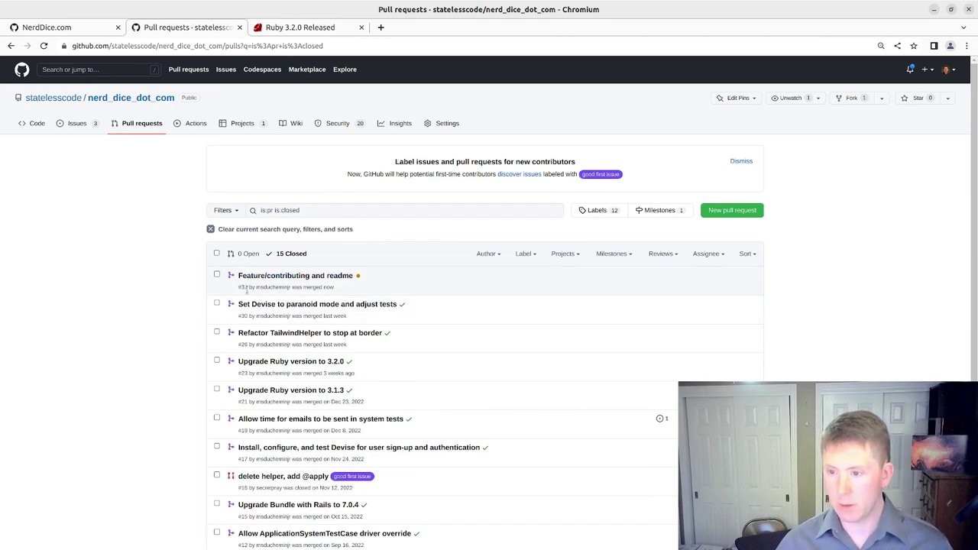
click(80, 126)
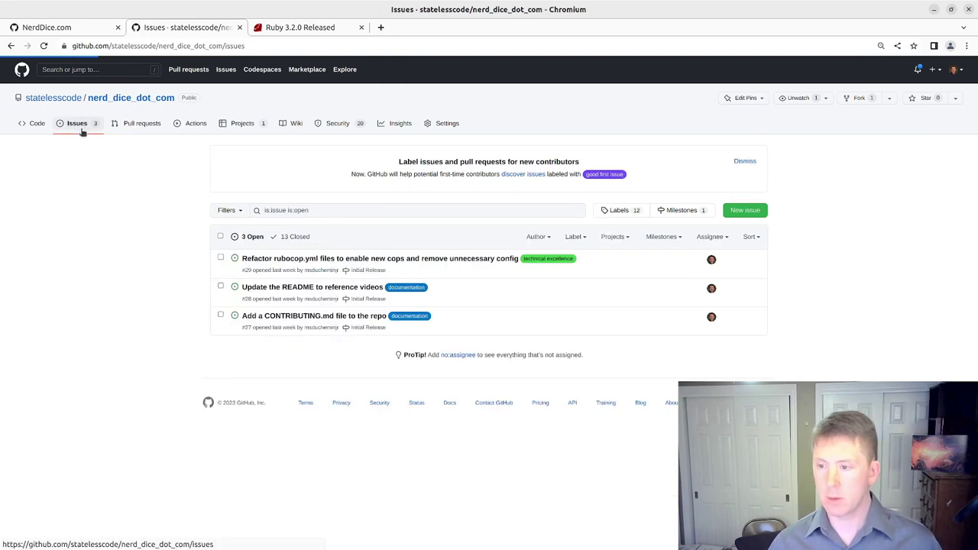
click(312, 287)
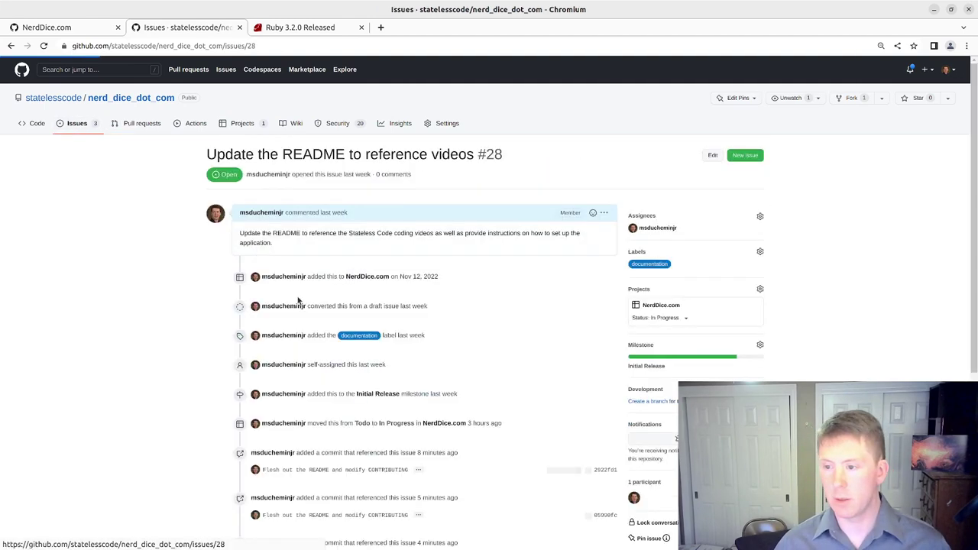
click(10, 47)
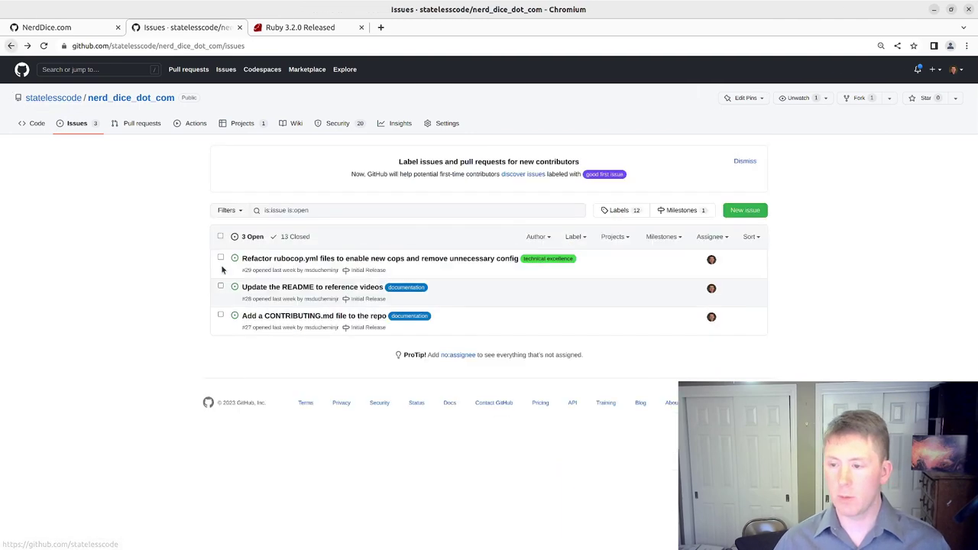
Close issue #27, Add a CONTRIBUTING.md file to the repo, with the comment "Resoved by #31"
click(282, 321)
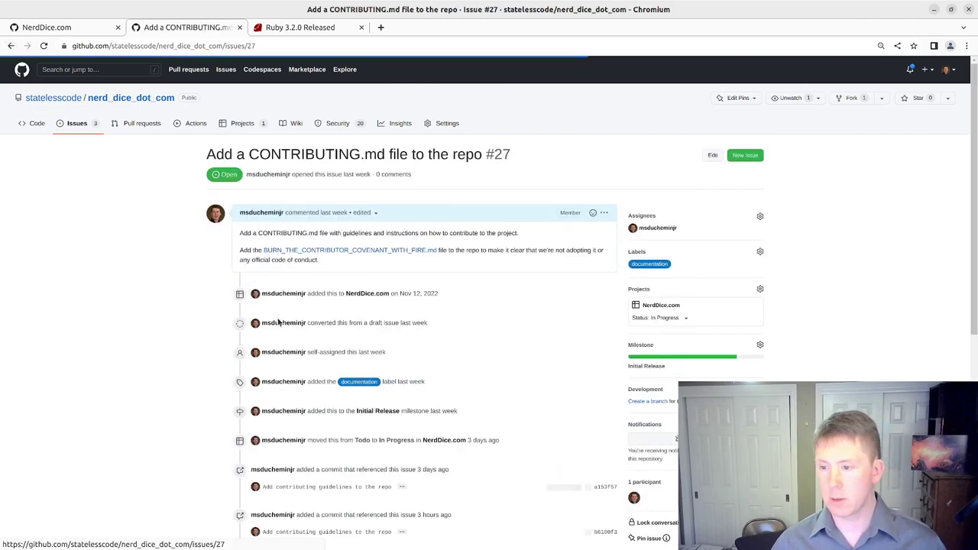
scroll(295, 233, down, 5)
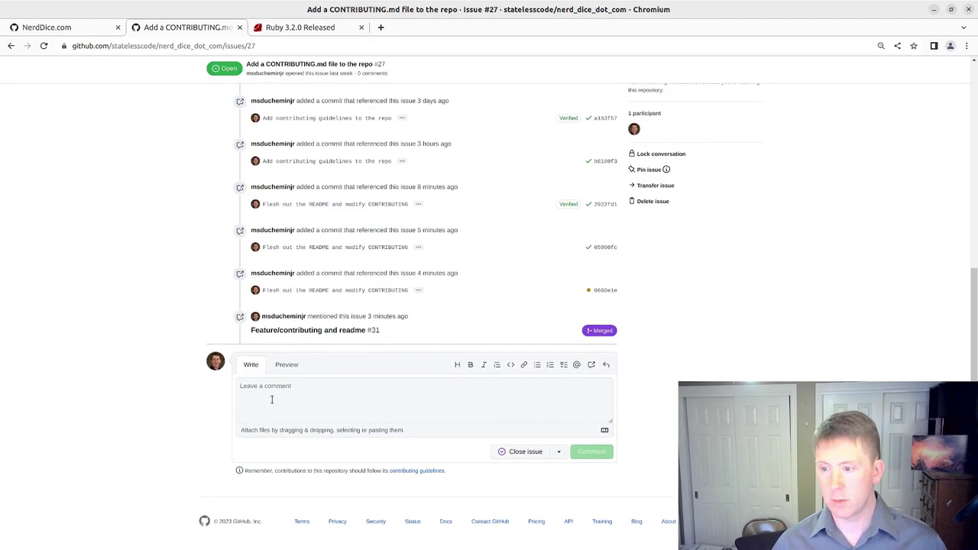
click(281, 405)
text(Res)
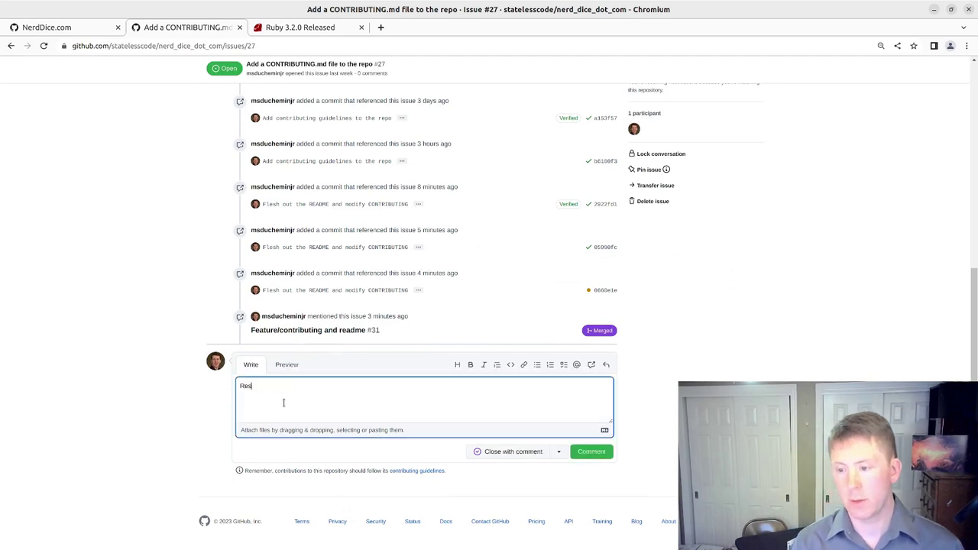
text(oved by #)
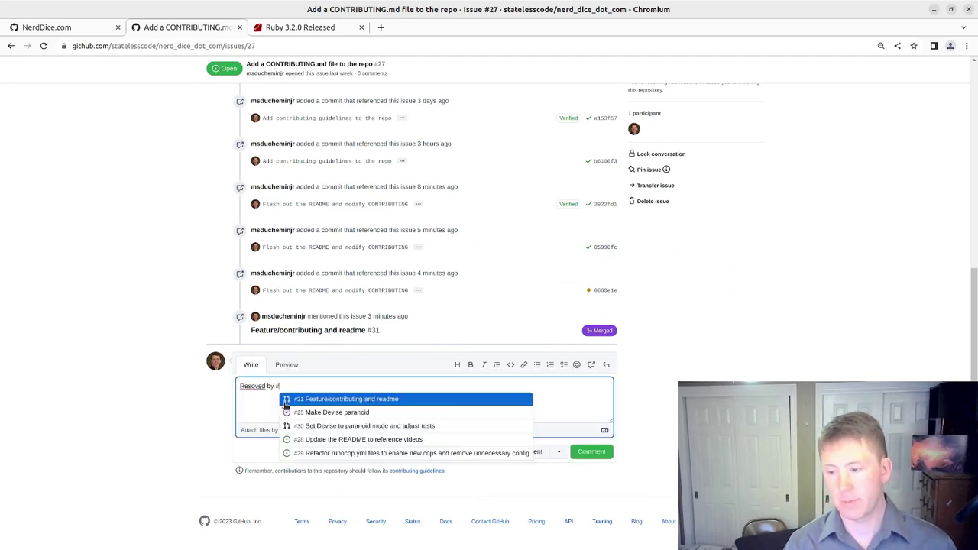
text(31)
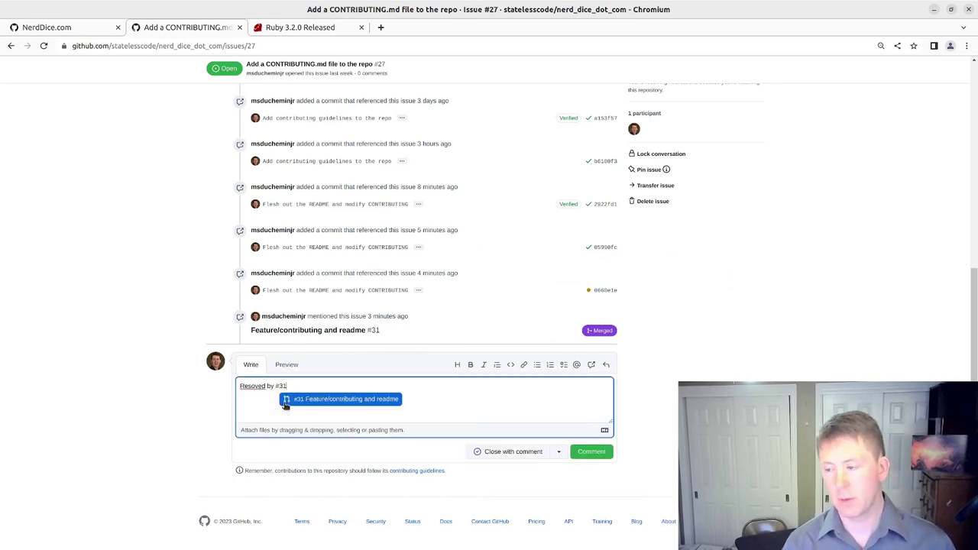
click(502, 452)
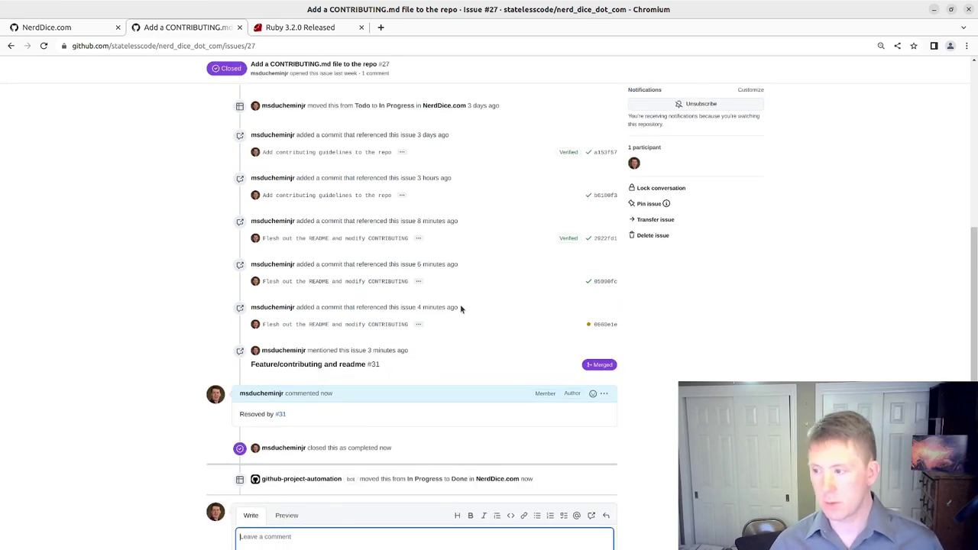
scroll(466, 294, up, 3)
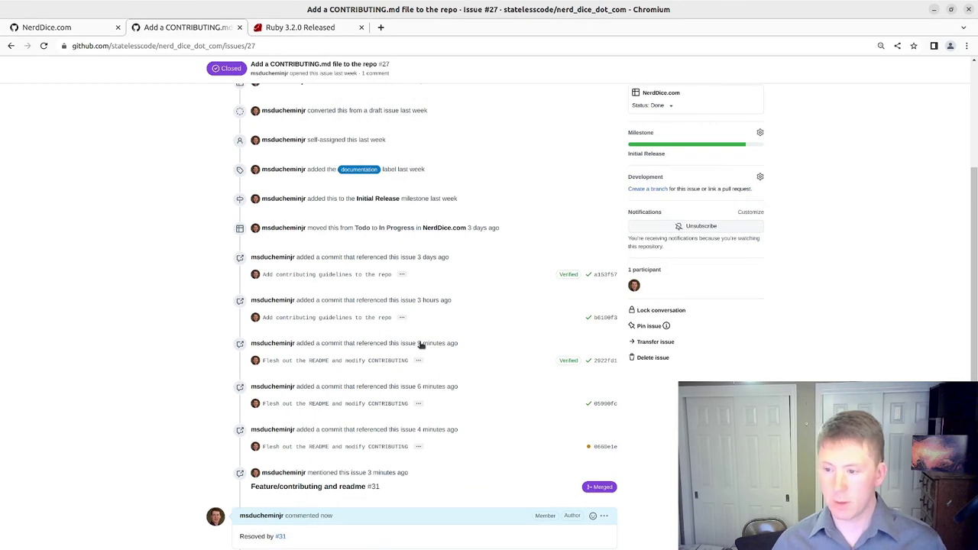
mouse_move(388, 410)
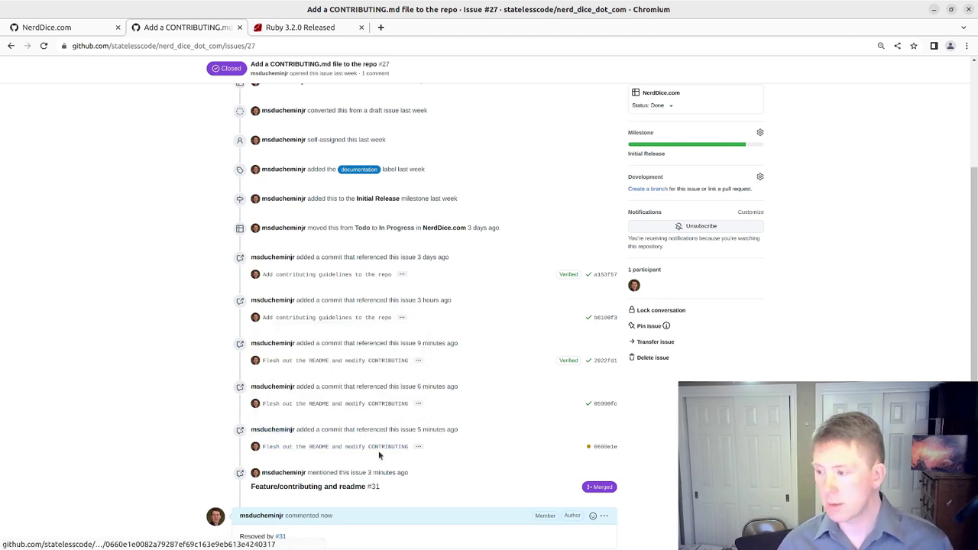
scroll(392, 419, up, 3)
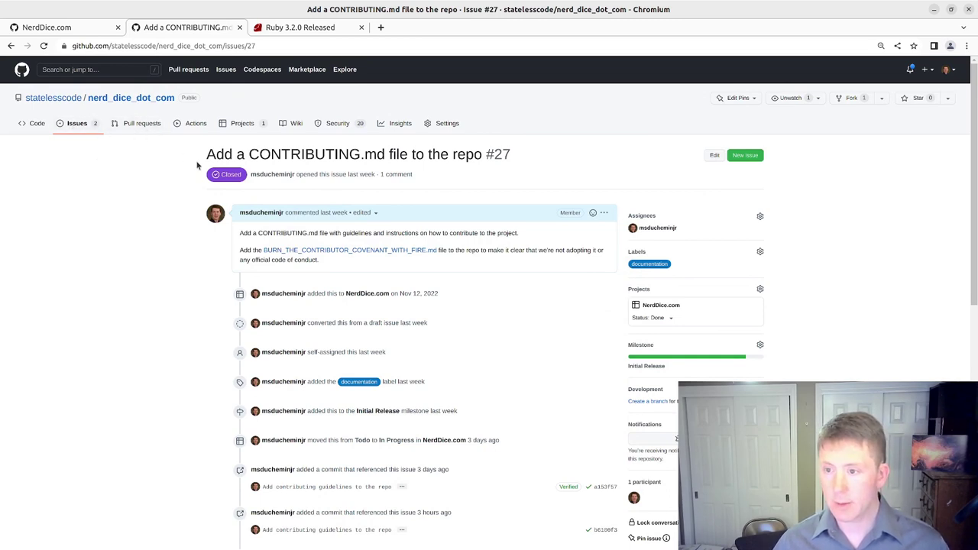
Close issue #28, Update the README to reference videos, with the comment "Resolved by #31"
click(122, 125)
click(72, 123)
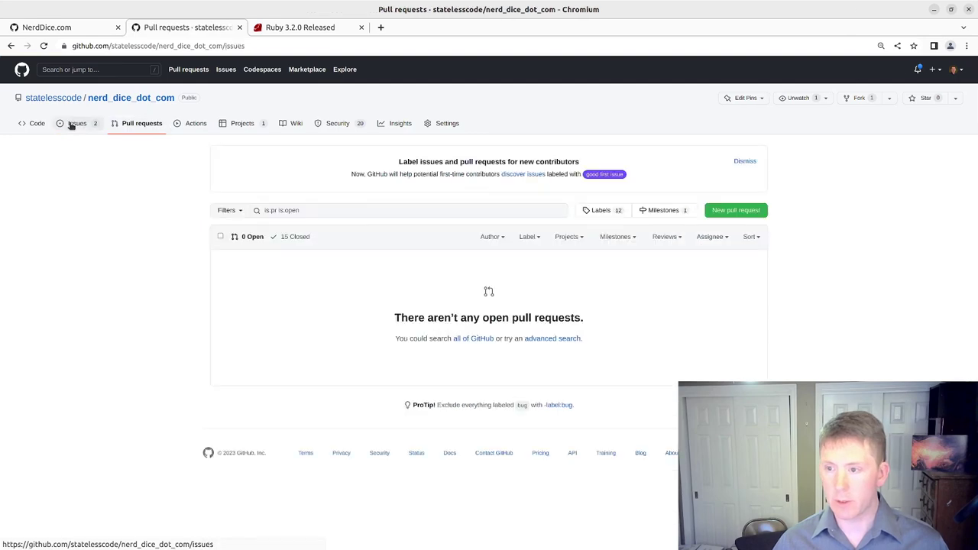
click(260, 286)
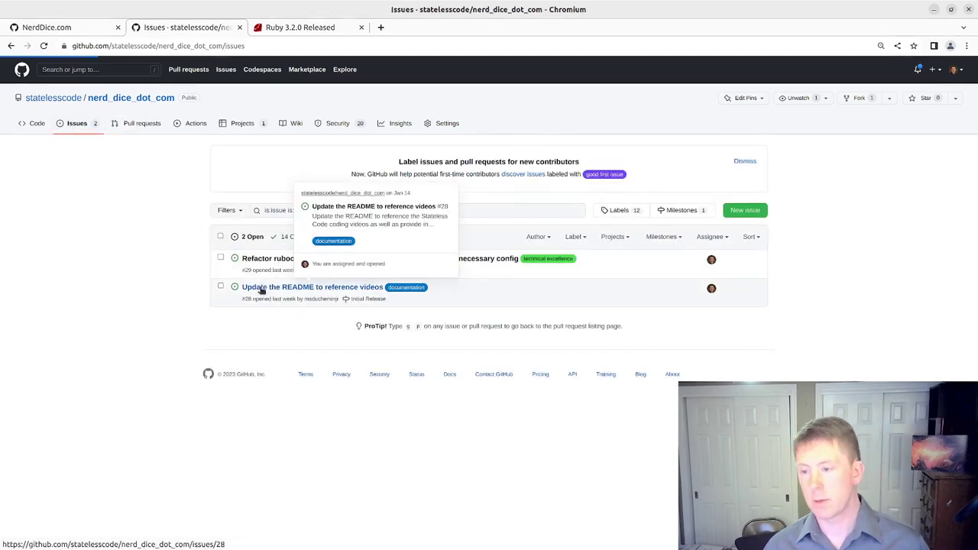
scroll(253, 288, down, 5)
click(265, 382)
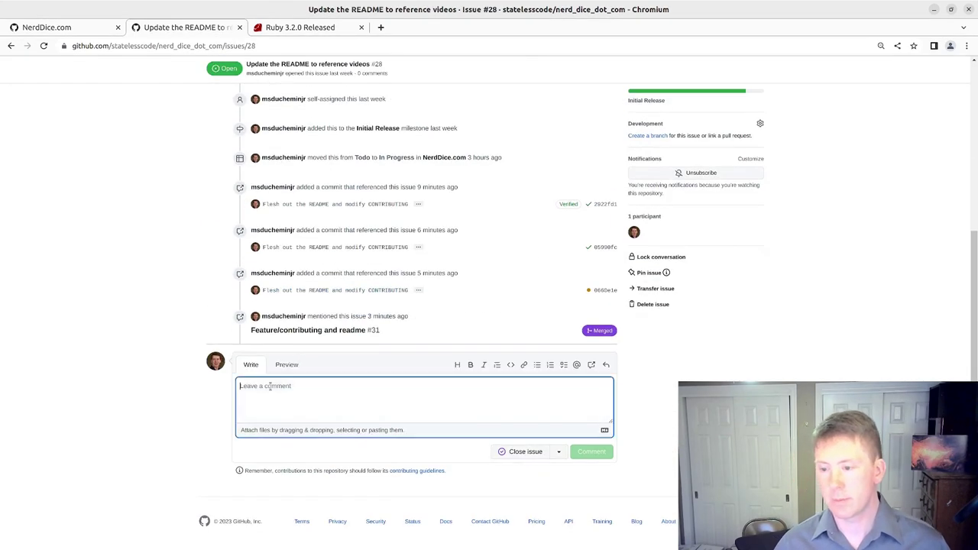
text(Resol)
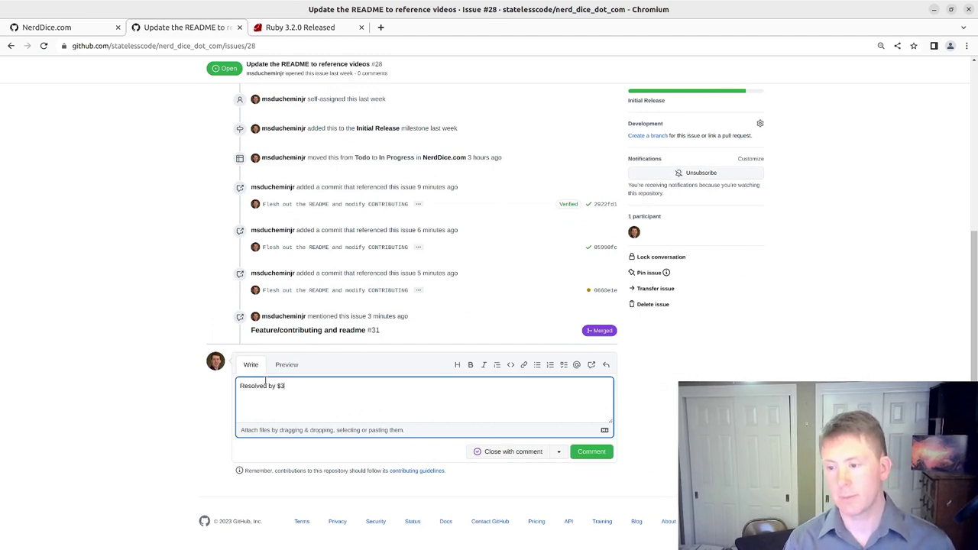
text(ved by #2)
key(BackSpace)
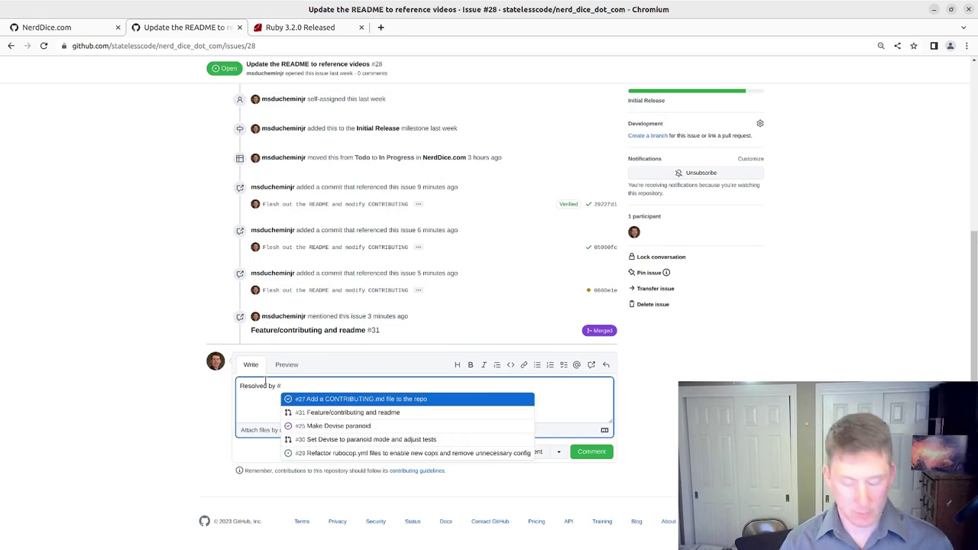
text(31)
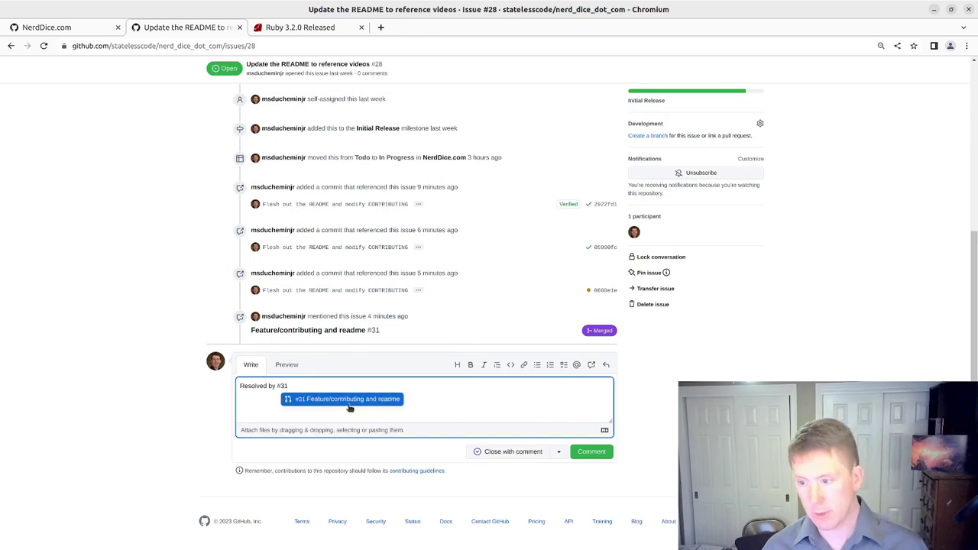
click(341, 400)
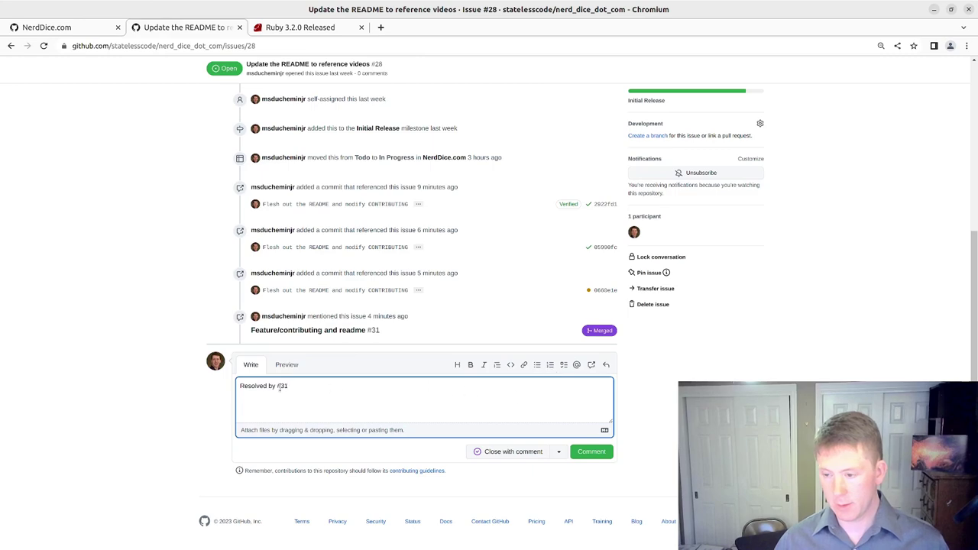
click(509, 452)
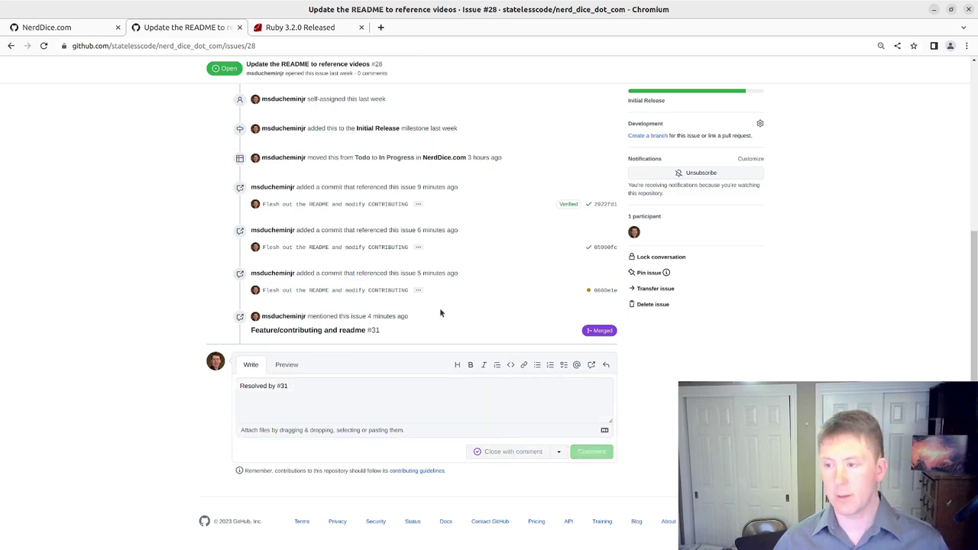
scroll(457, 334, up, 5)
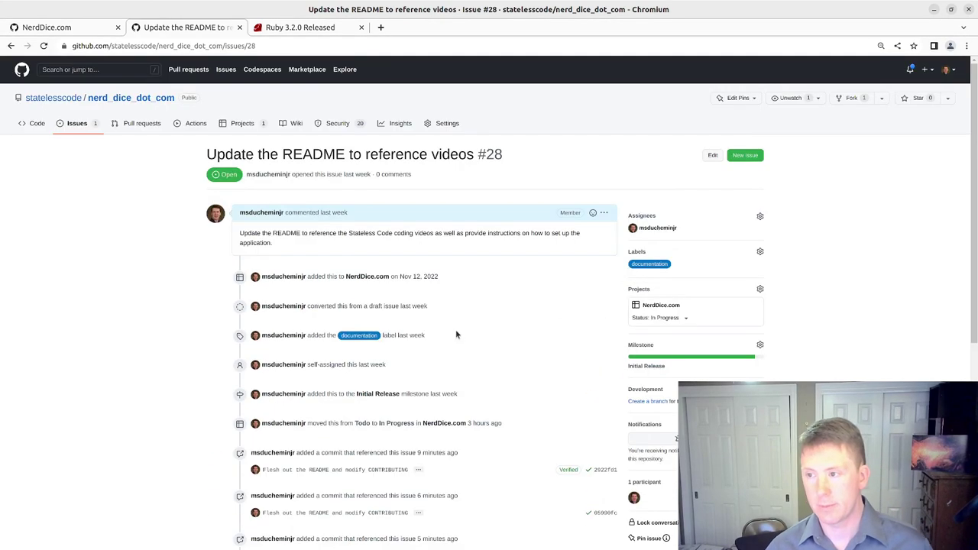
Examine the commit history of the main branch, including the build status and verification of each commit
click(34, 123)
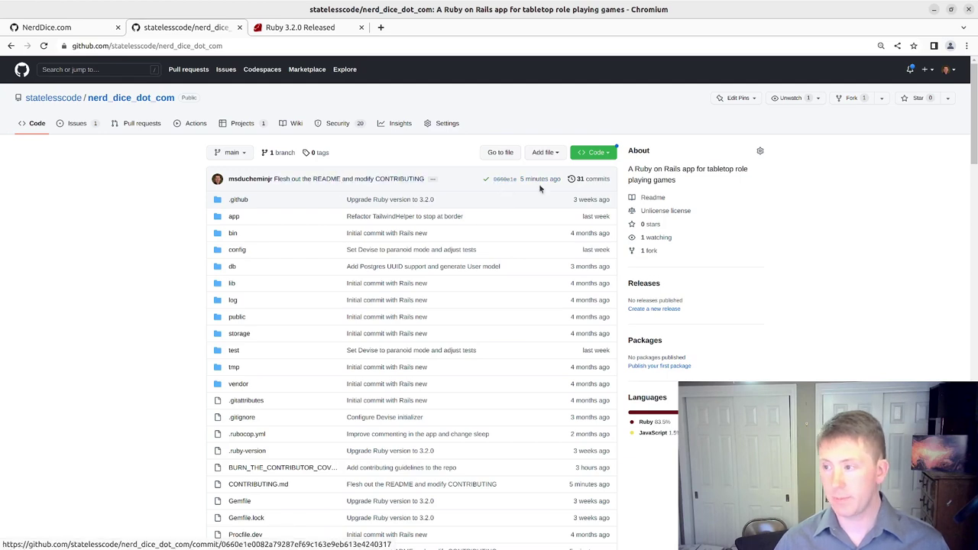
click(580, 179)
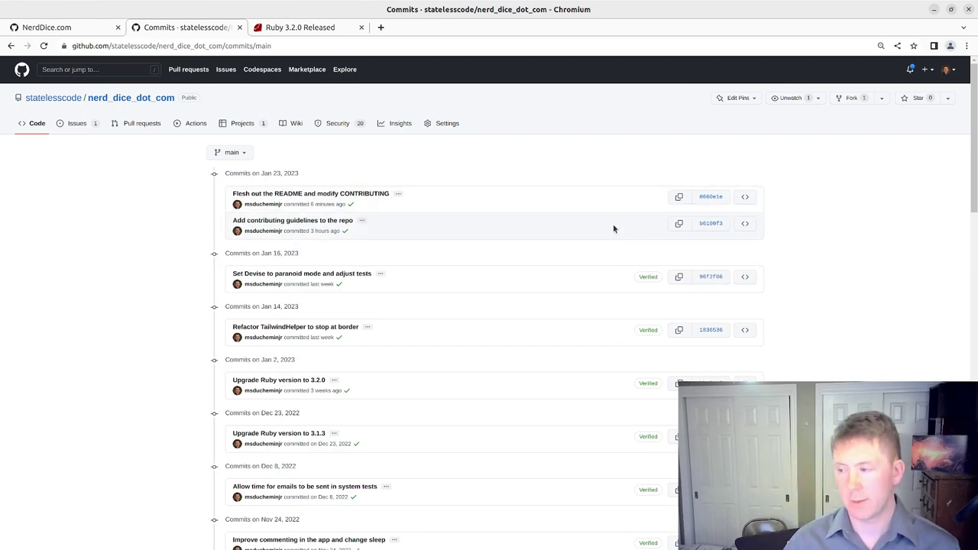
scroll(609, 233, down, 1)
scroll(605, 243, up, 1)
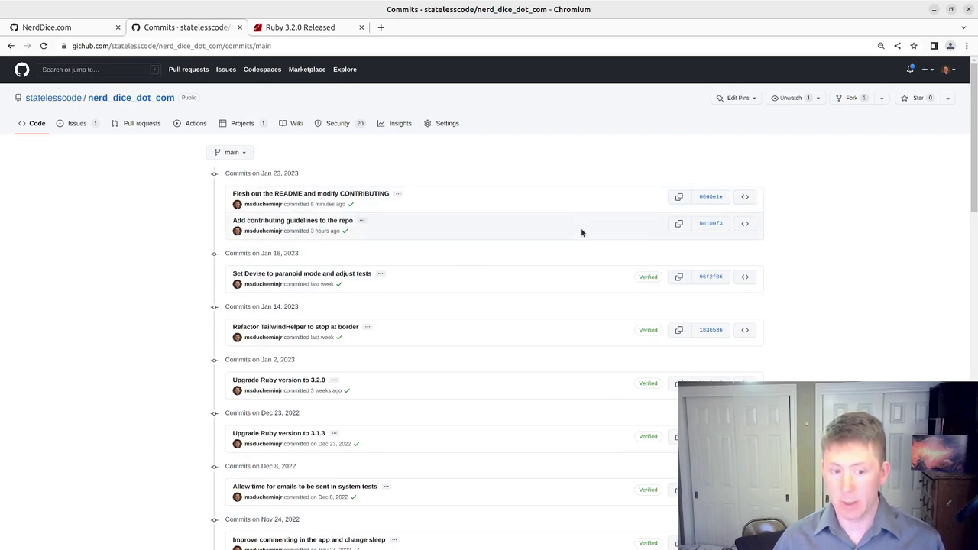
scroll(580, 230, down, 15)
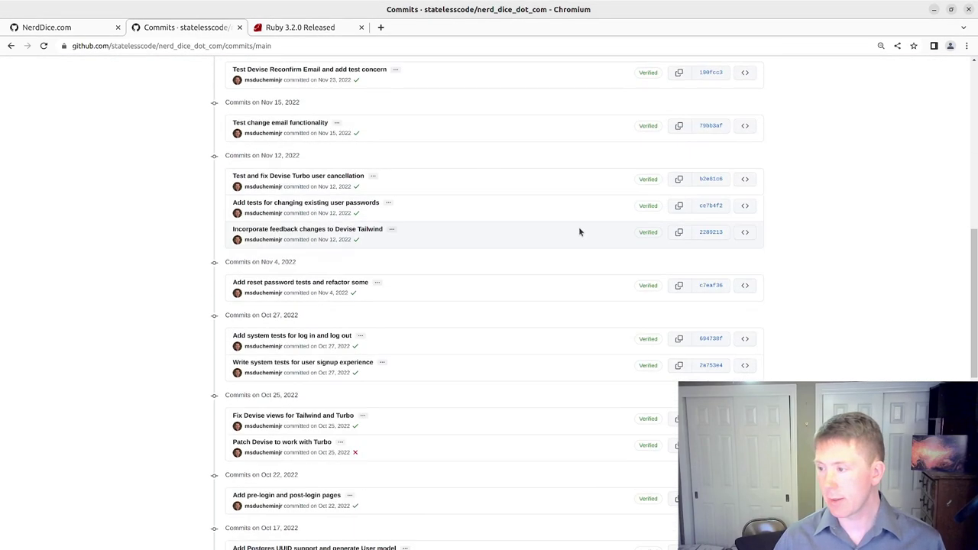
scroll(573, 230, up, 15)
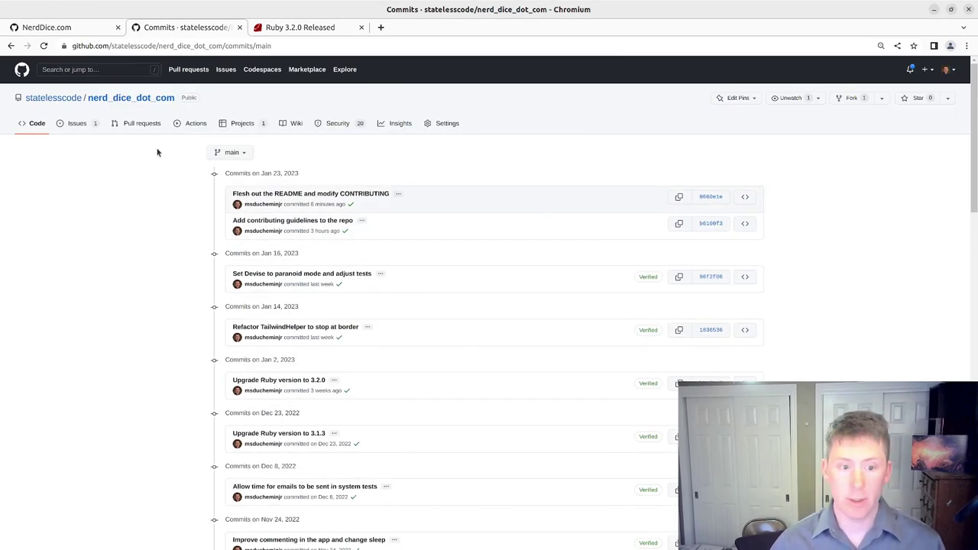
scroll(487, 208, down, 4)
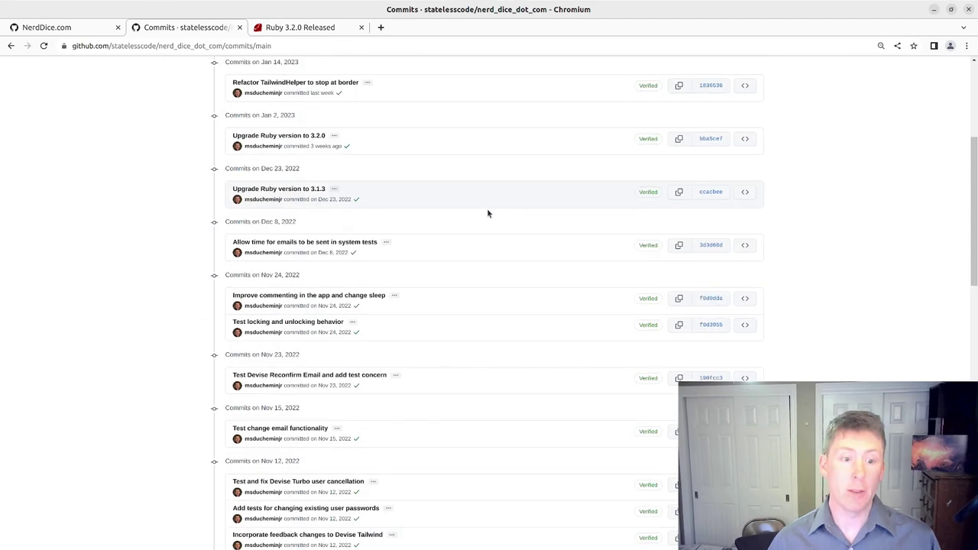
scroll(486, 208, up, 4)
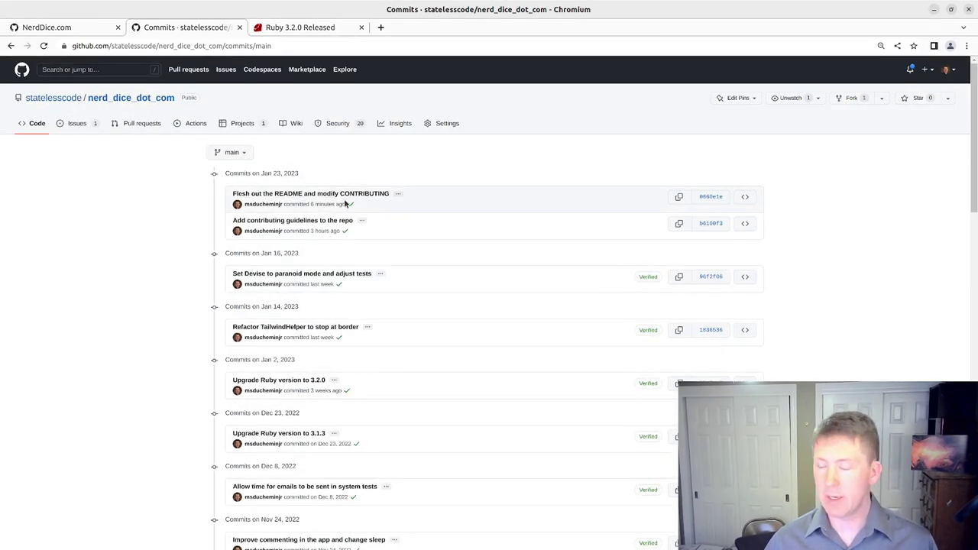